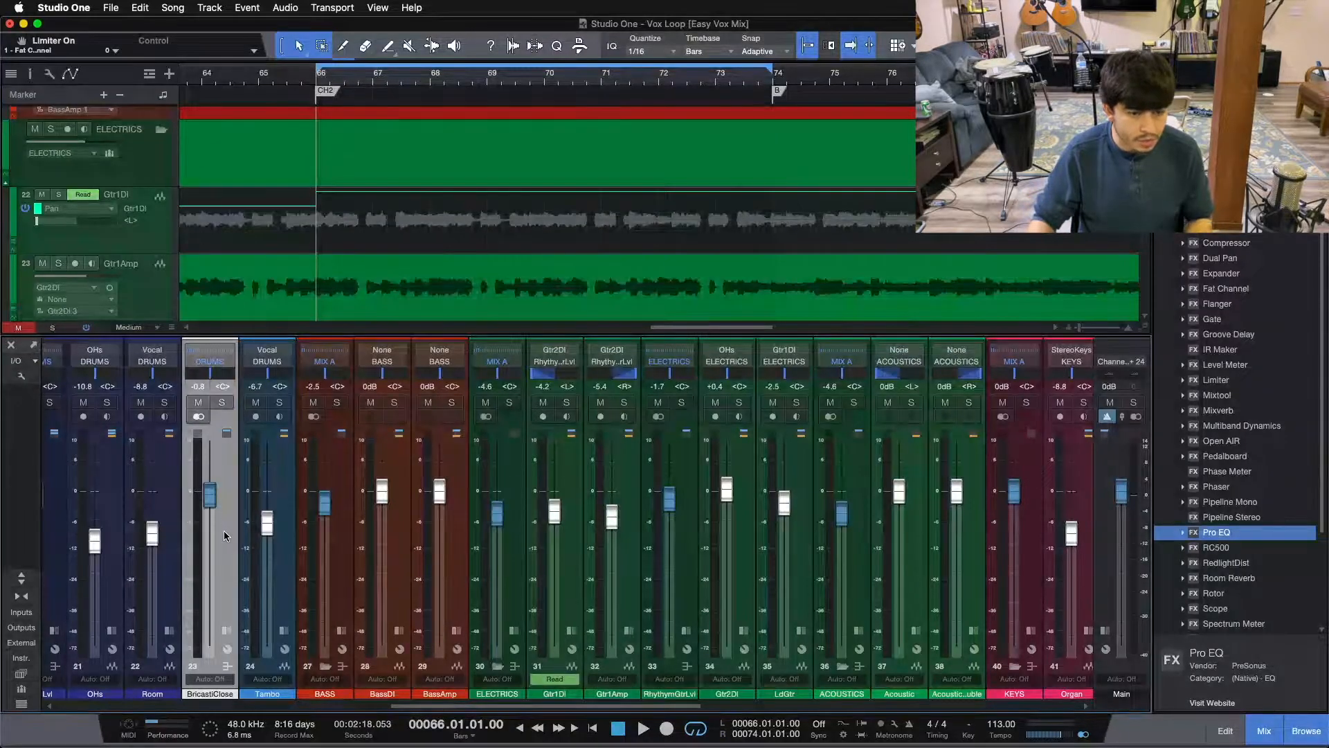
Step: Review the mixer's drum, bass, electric, acoustic, keys and vocal groups to identify which ones carry stereo-panned parts
mouse_move(418, 706)
left_mouse_down()
mouse_move(17, 708)
mouse_move(420, 706)
left_mouse_up()
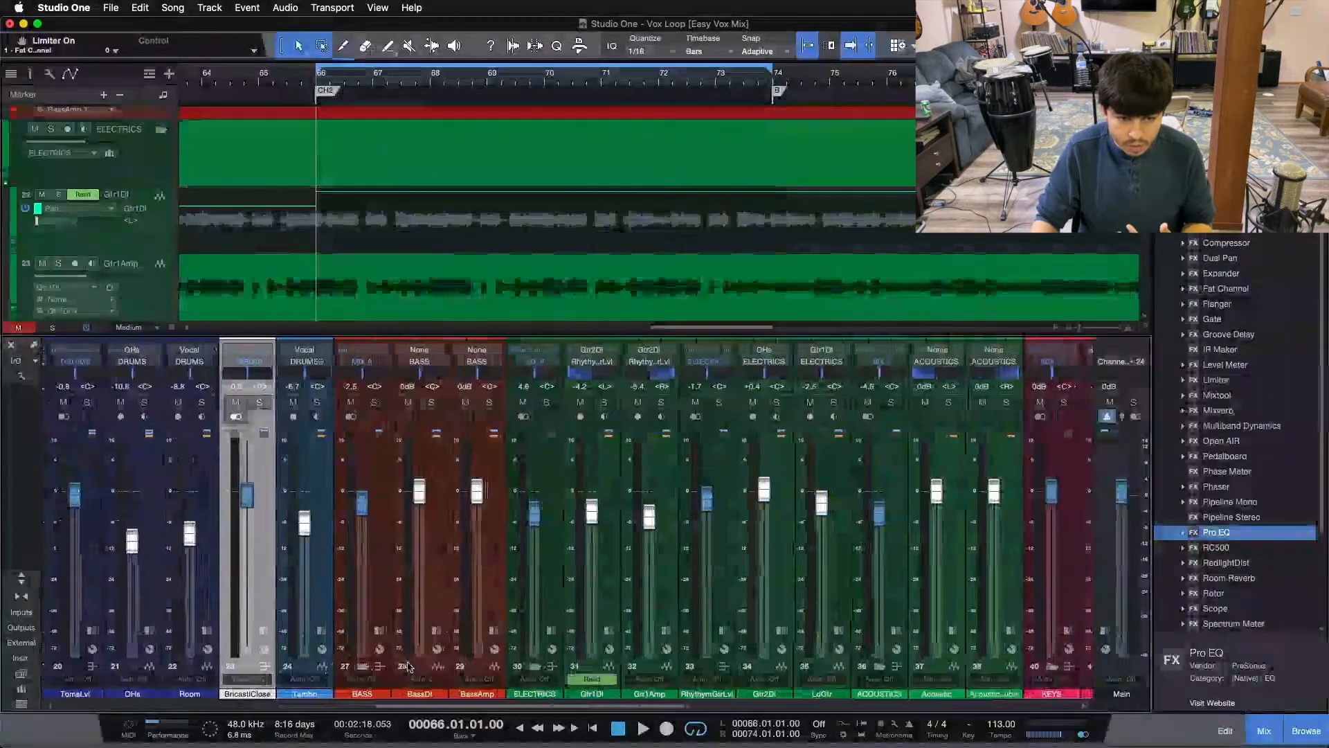
left_click(374, 558)
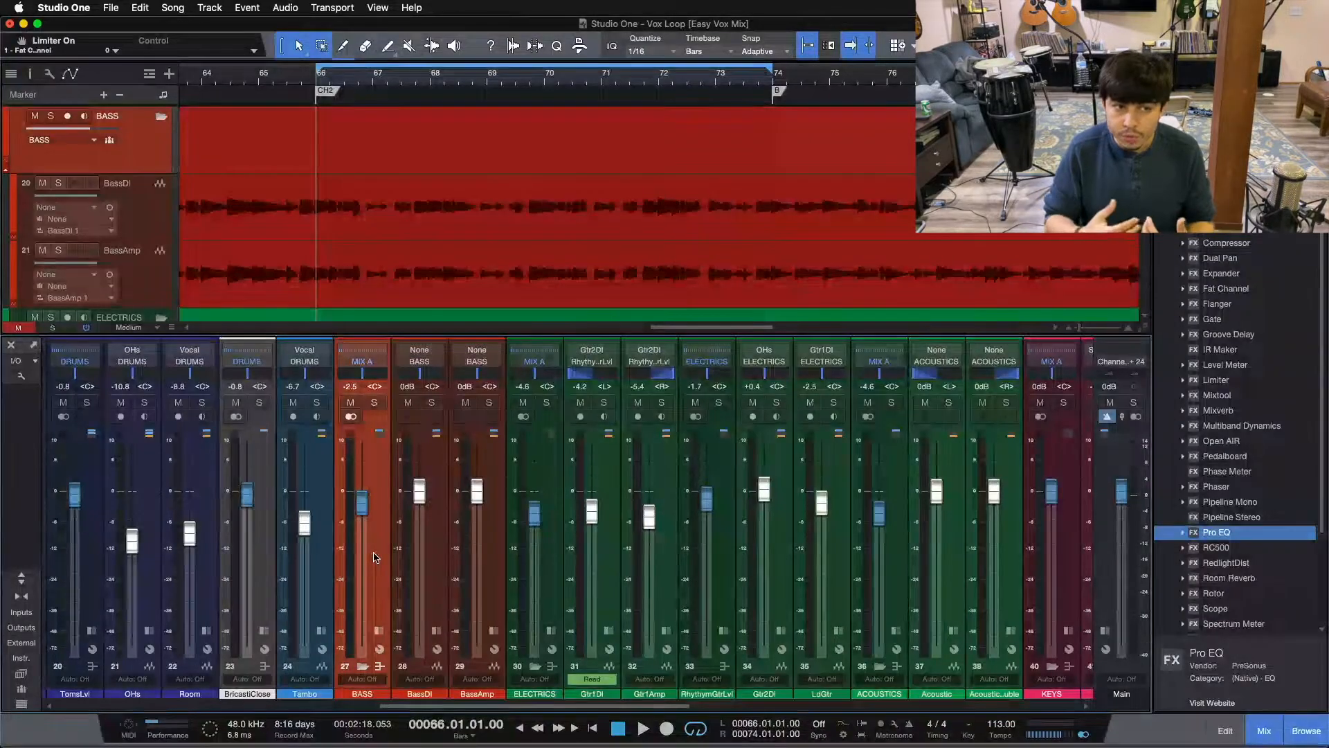
left_click(553, 559)
left_click_drag(569, 707, 739, 682)
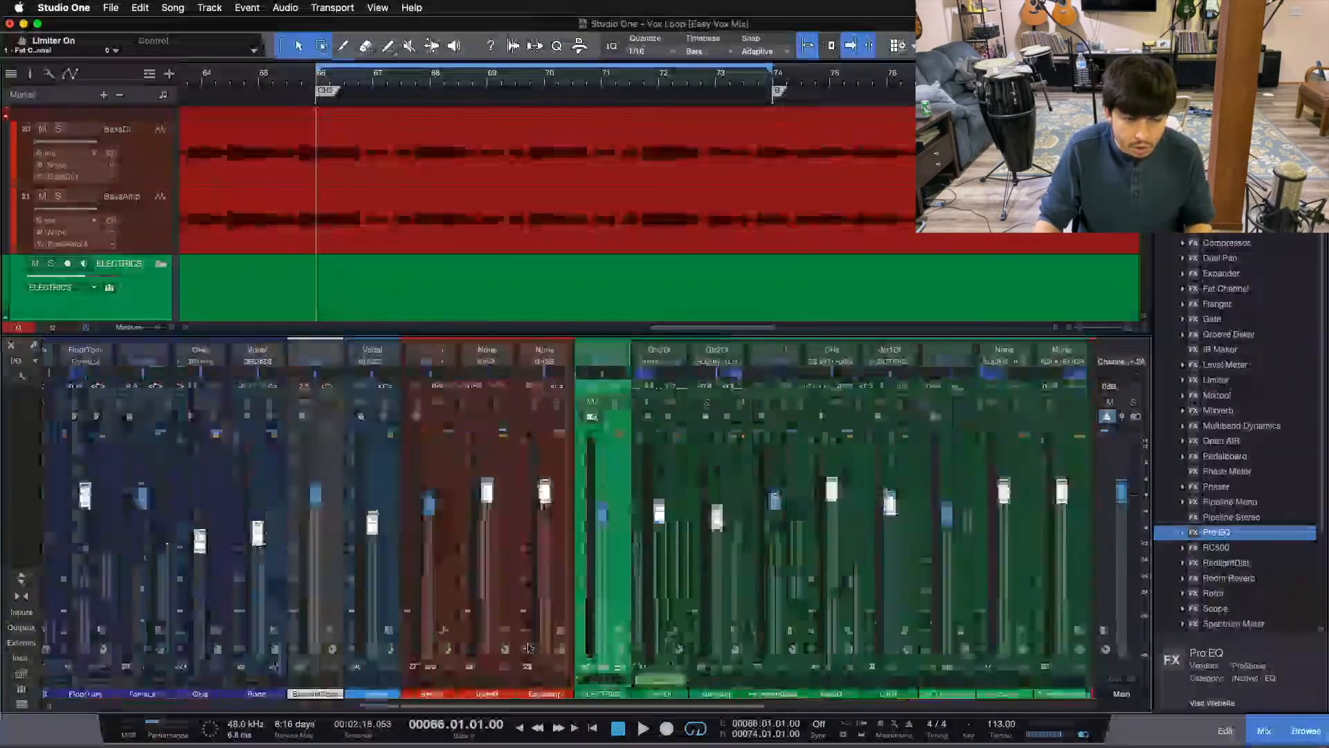
left_click_drag(530, 648, 576, 661)
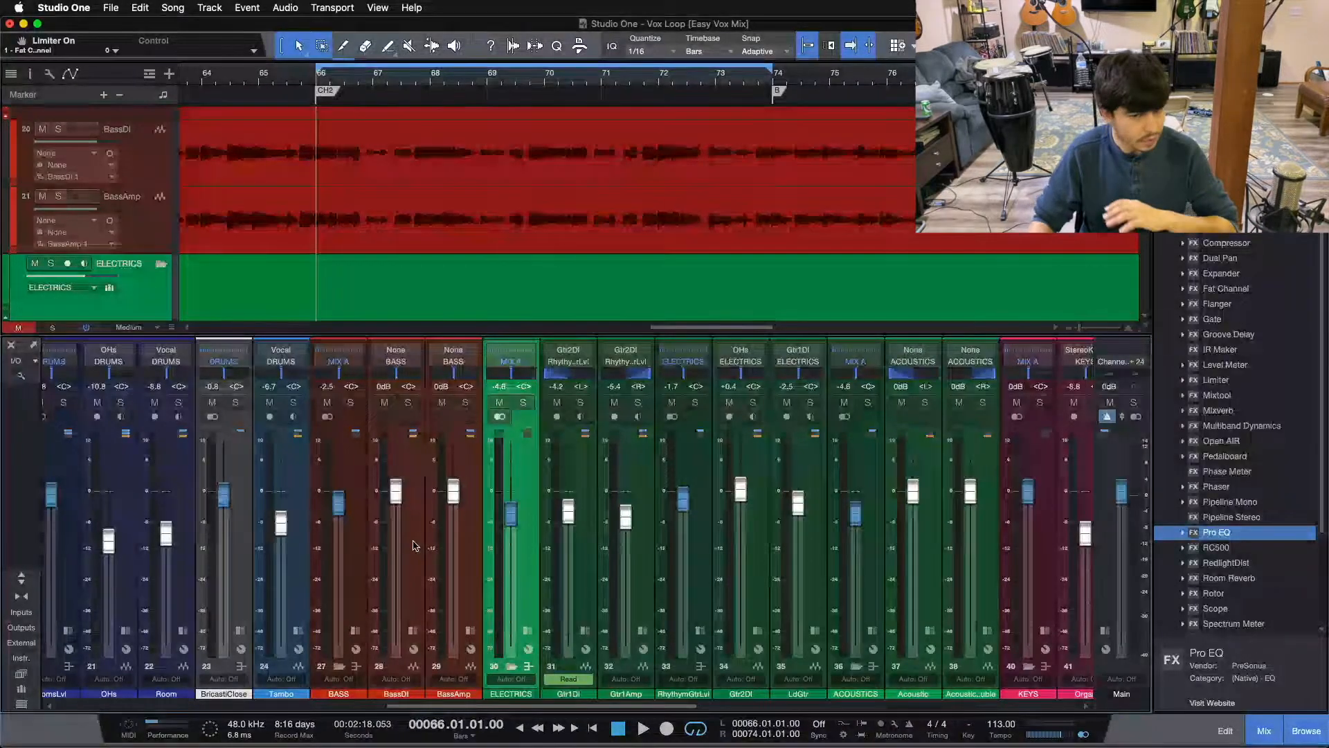
left_click_drag(533, 706, 108, 706)
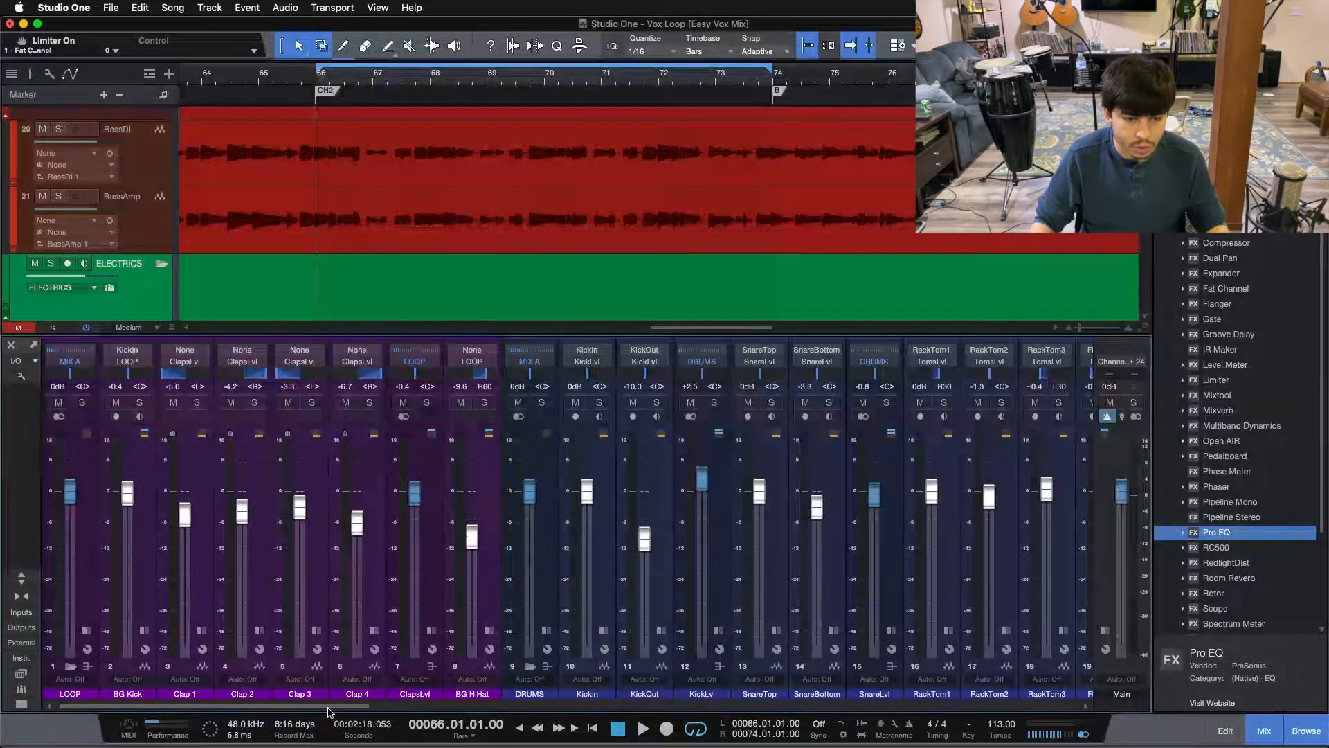
left_click_drag(265, 706, 678, 645)
scroll(679, 647, "right", 6)
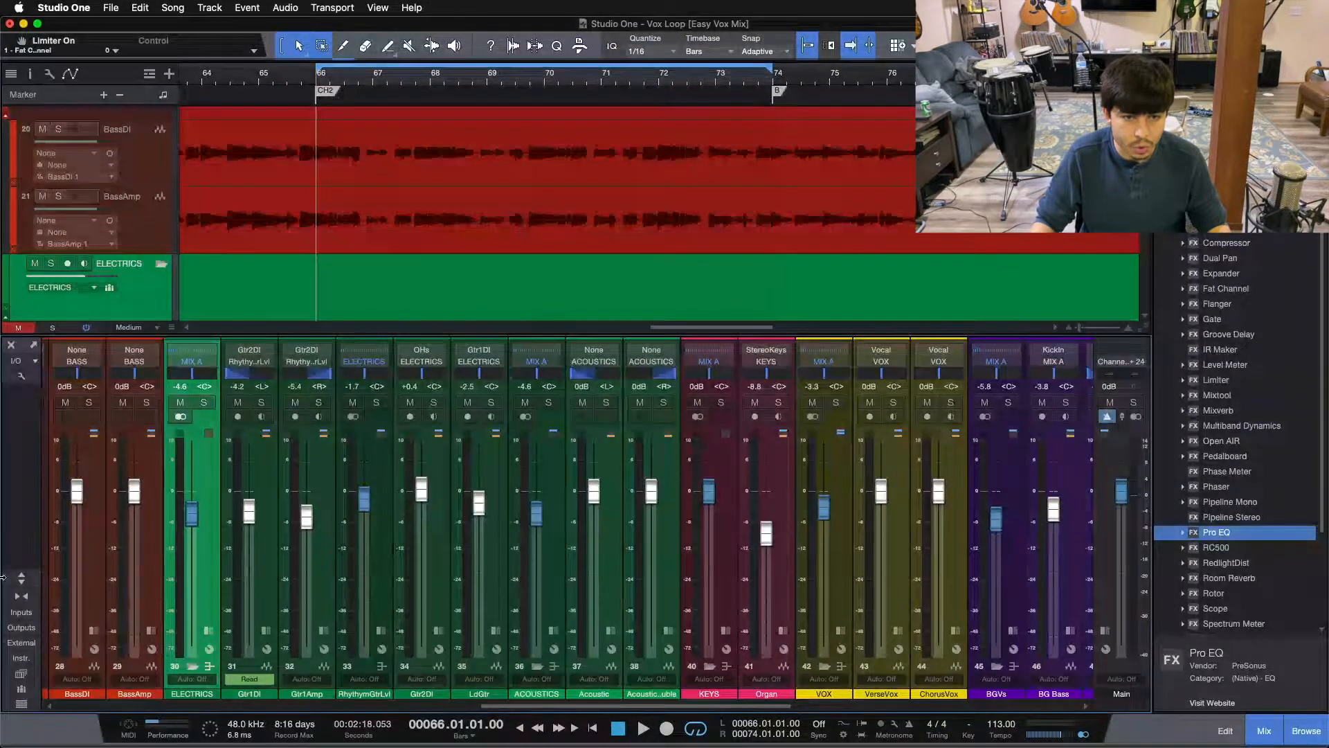
left_click(547, 558)
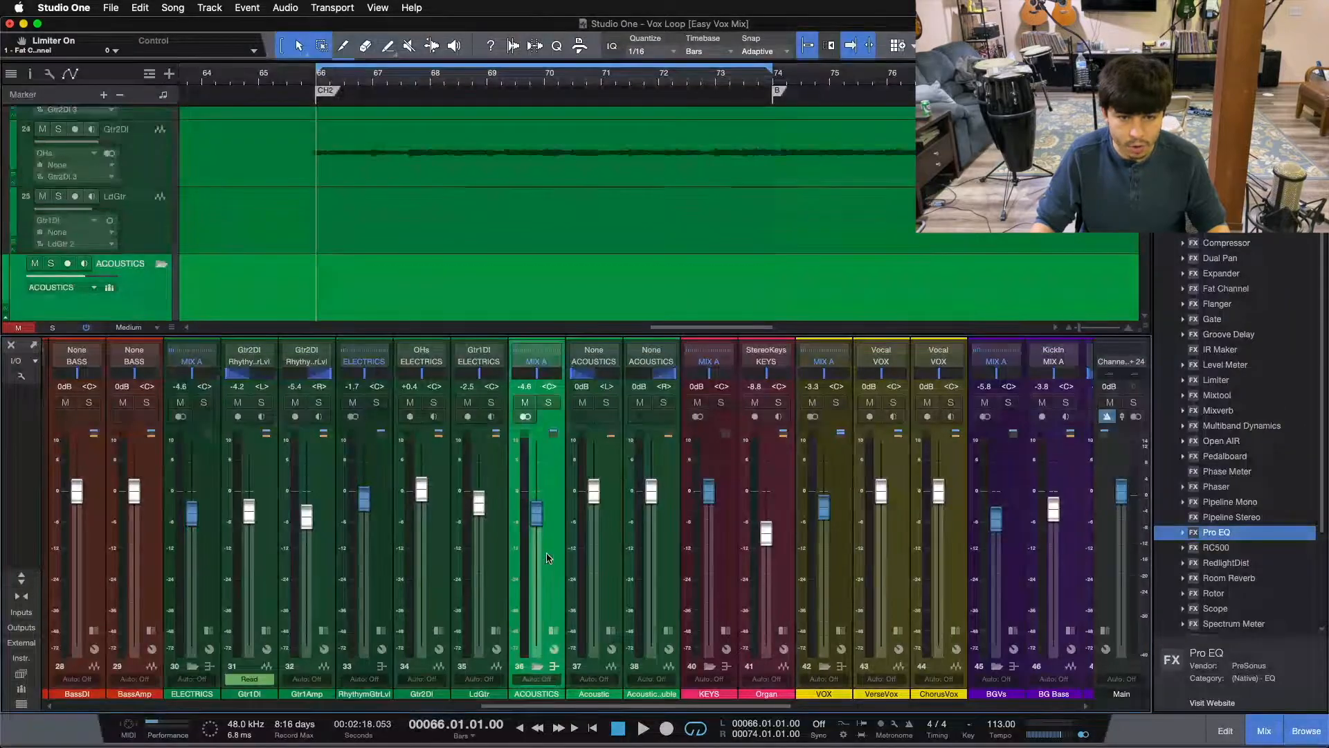
scroll(353, 552, "right", 6)
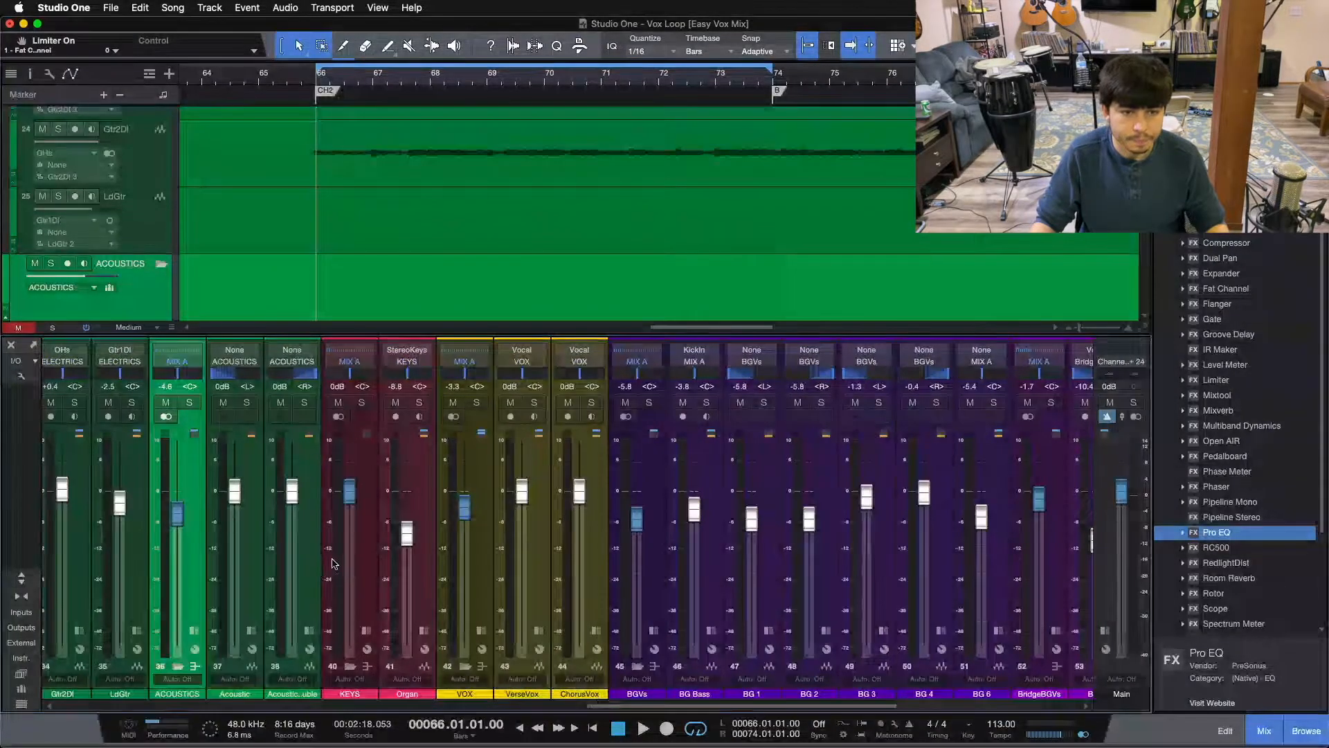
left_click(352, 552)
scroll(796, 678, "right", 7)
scroll(812, 682, "right", 3)
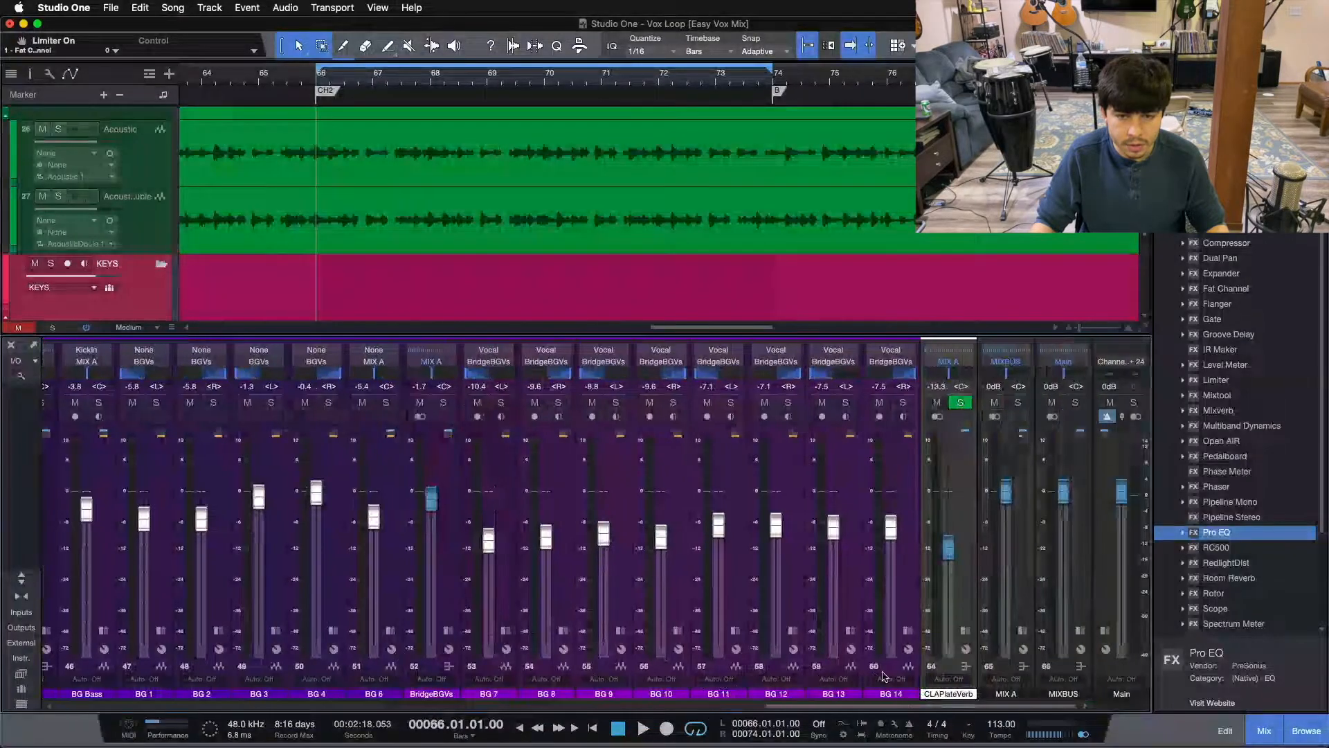
scroll(565, 232, "down", 3)
scroll(565, 232, "down", 4)
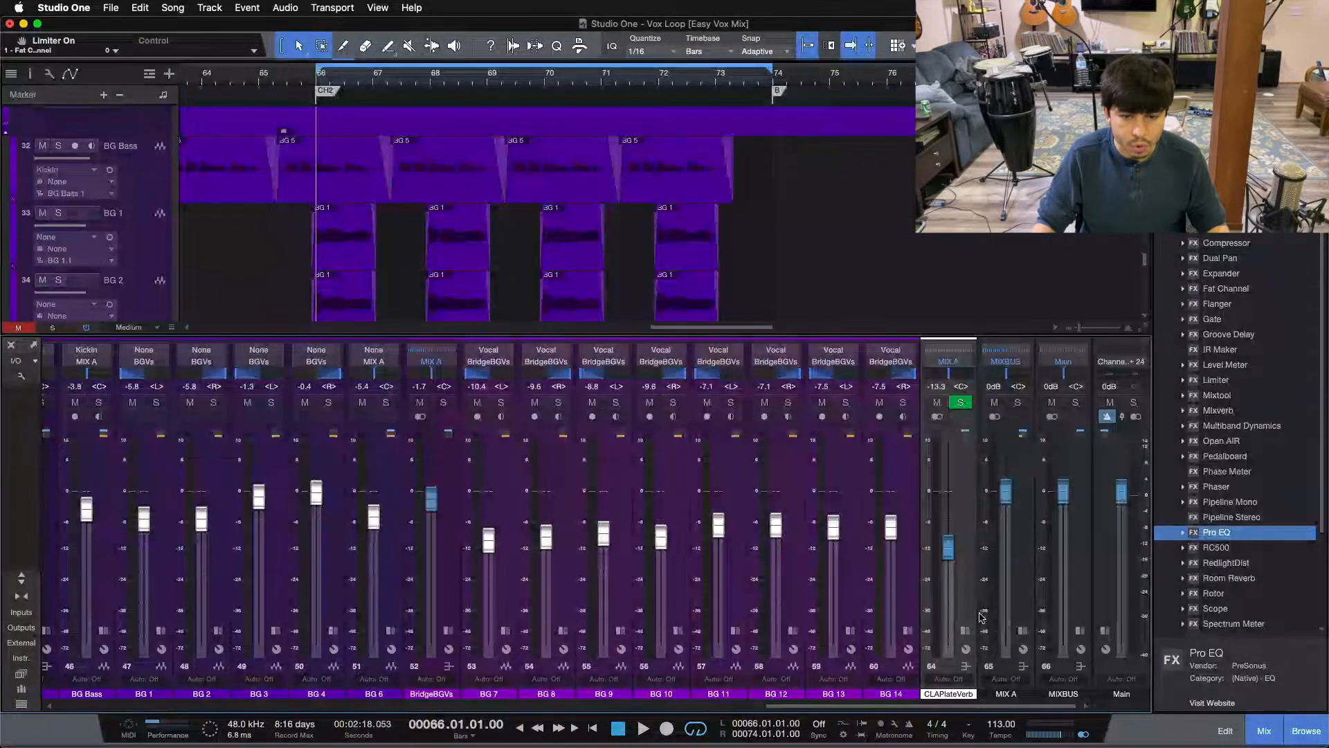
Step: Add a new bus channel after CLAPlateVerb and name it WIDTH
left_click(968, 570)
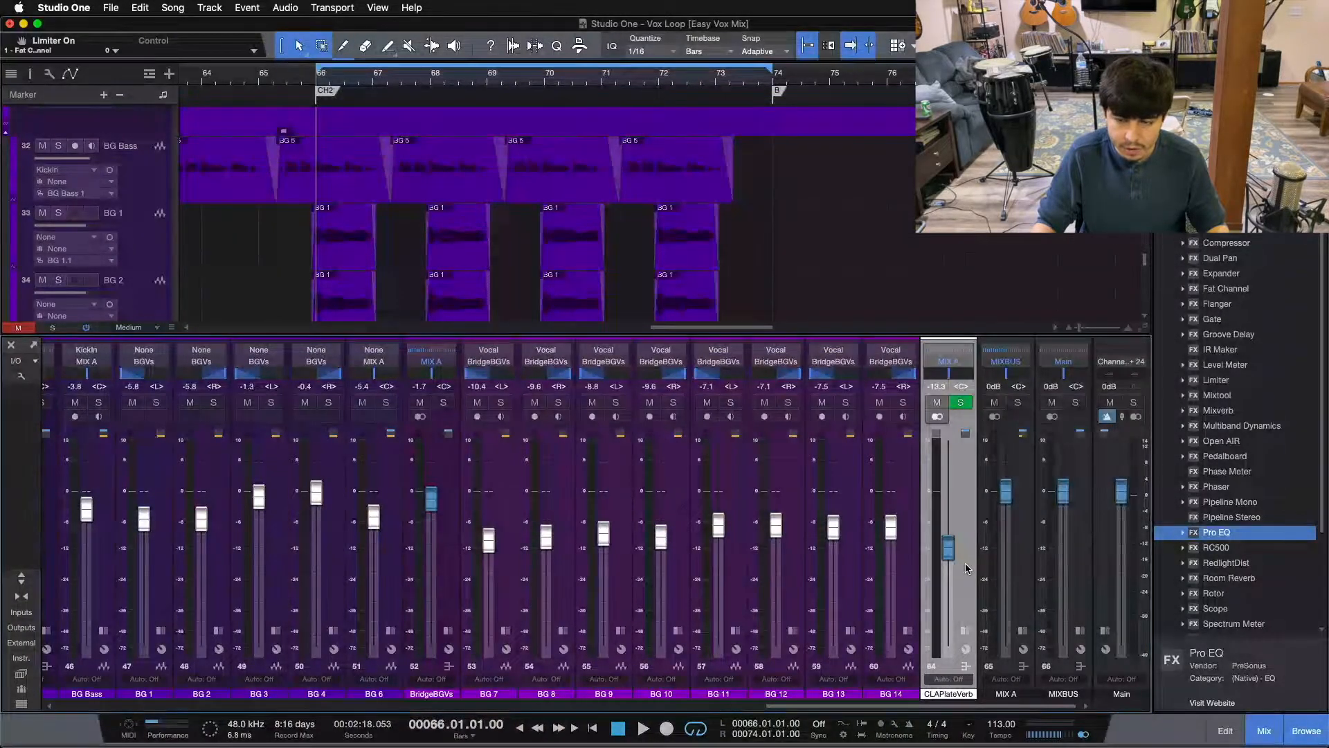
right_click(968, 568)
left_click(1024, 459)
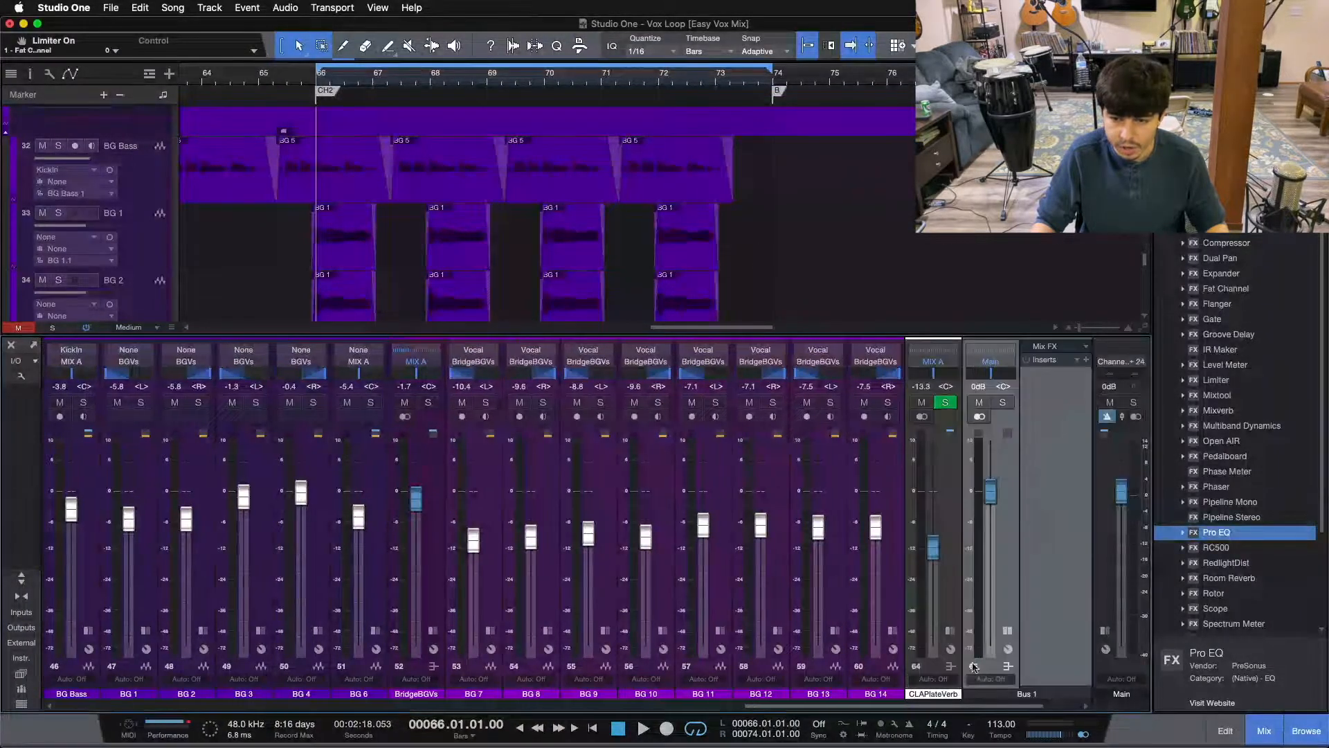
double_click(998, 695)
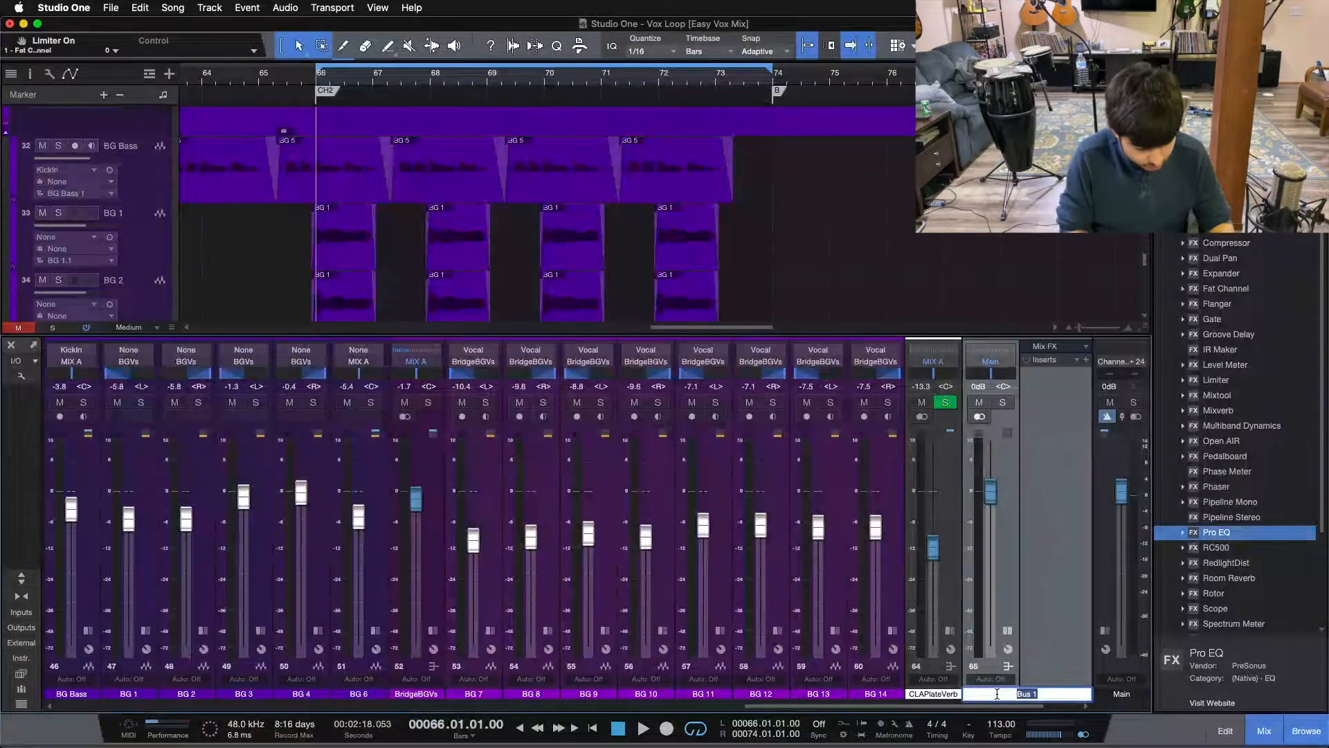
type("WIDTH")
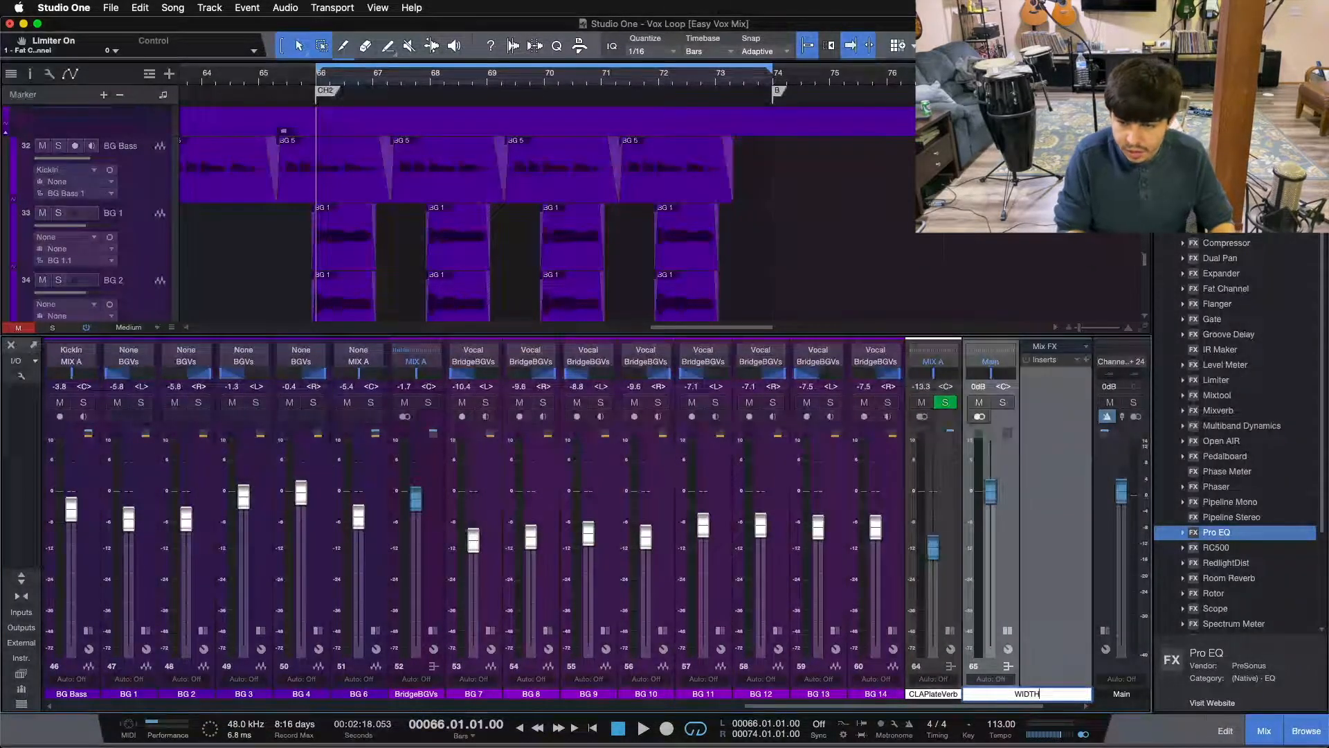
key("Return")
left_click(998, 697)
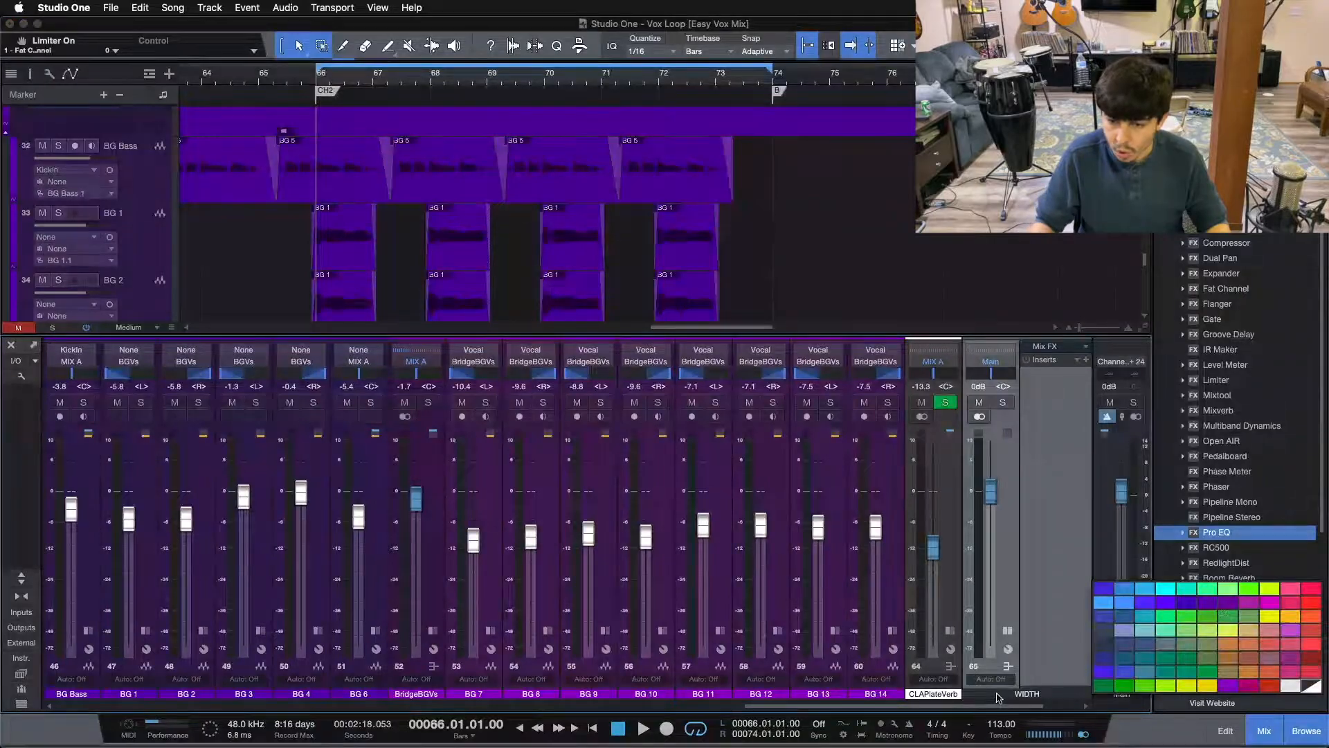
left_click(1001, 599)
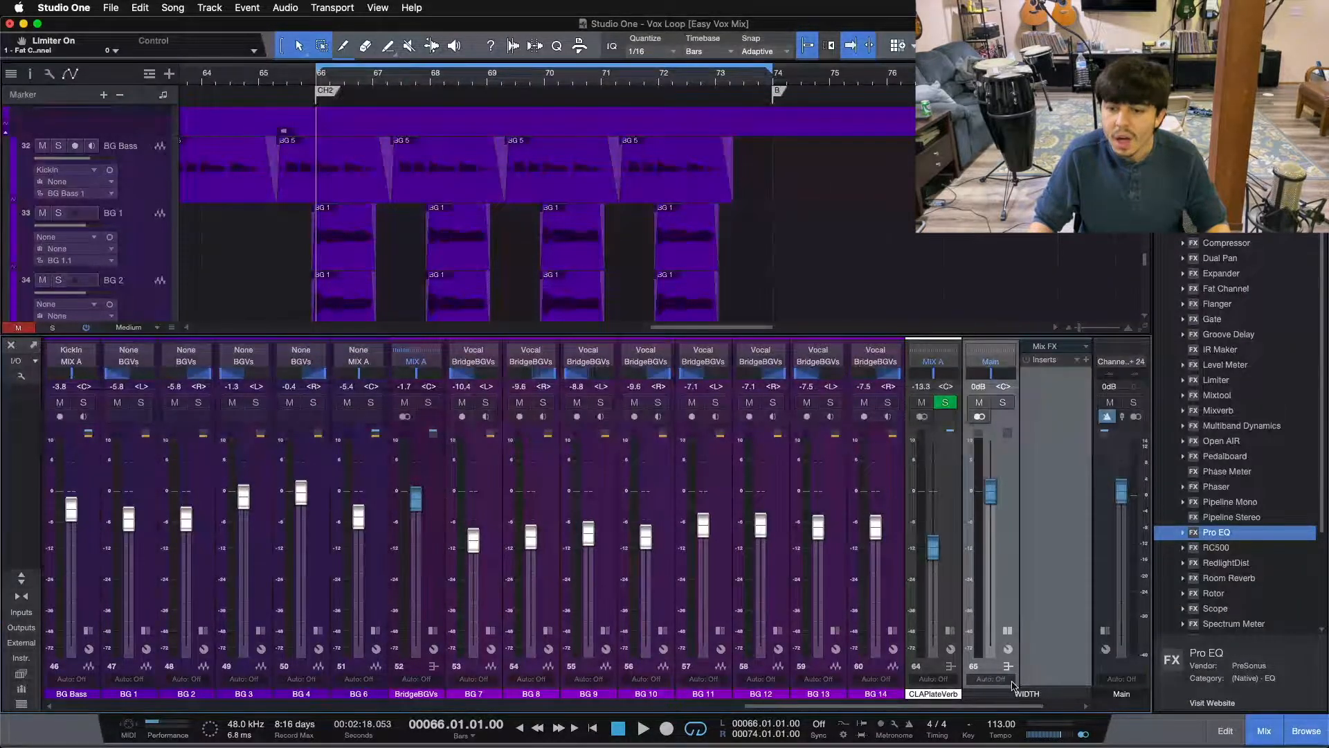
Step: Route the outputs of the ELECTRICS, ACOUSTICS and KEYS buses together to the WIDTH bus
left_click_drag(1017, 716, 630, 716)
left_click(463, 576)
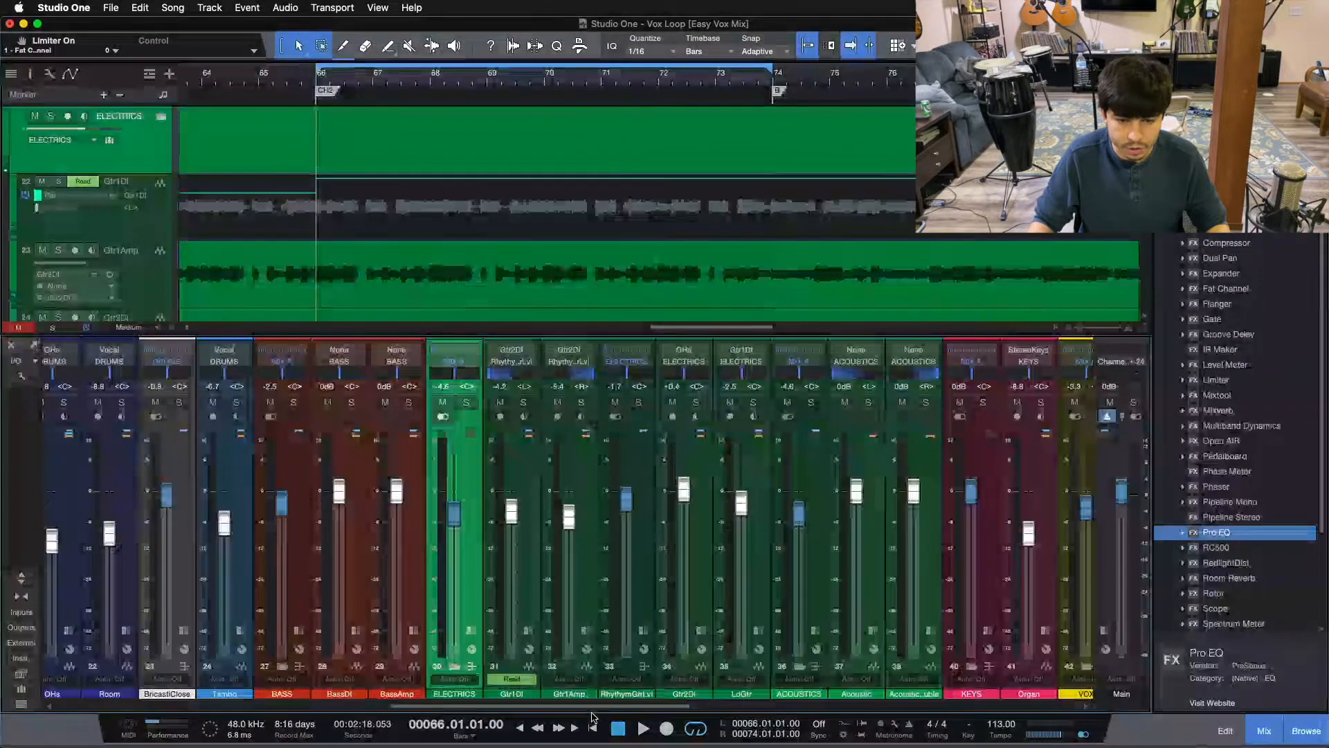
left_click_drag(670, 707, 728, 707)
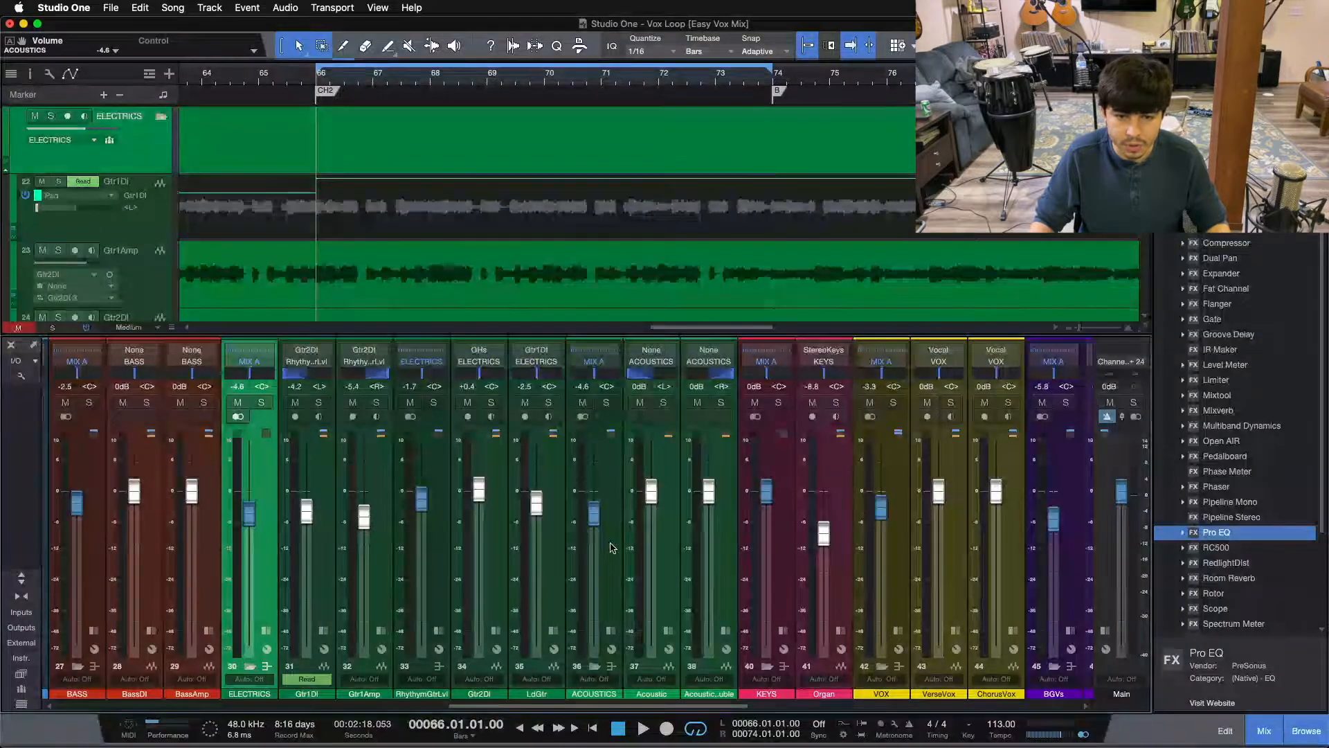
left_click(611, 572)
left_click(783, 555)
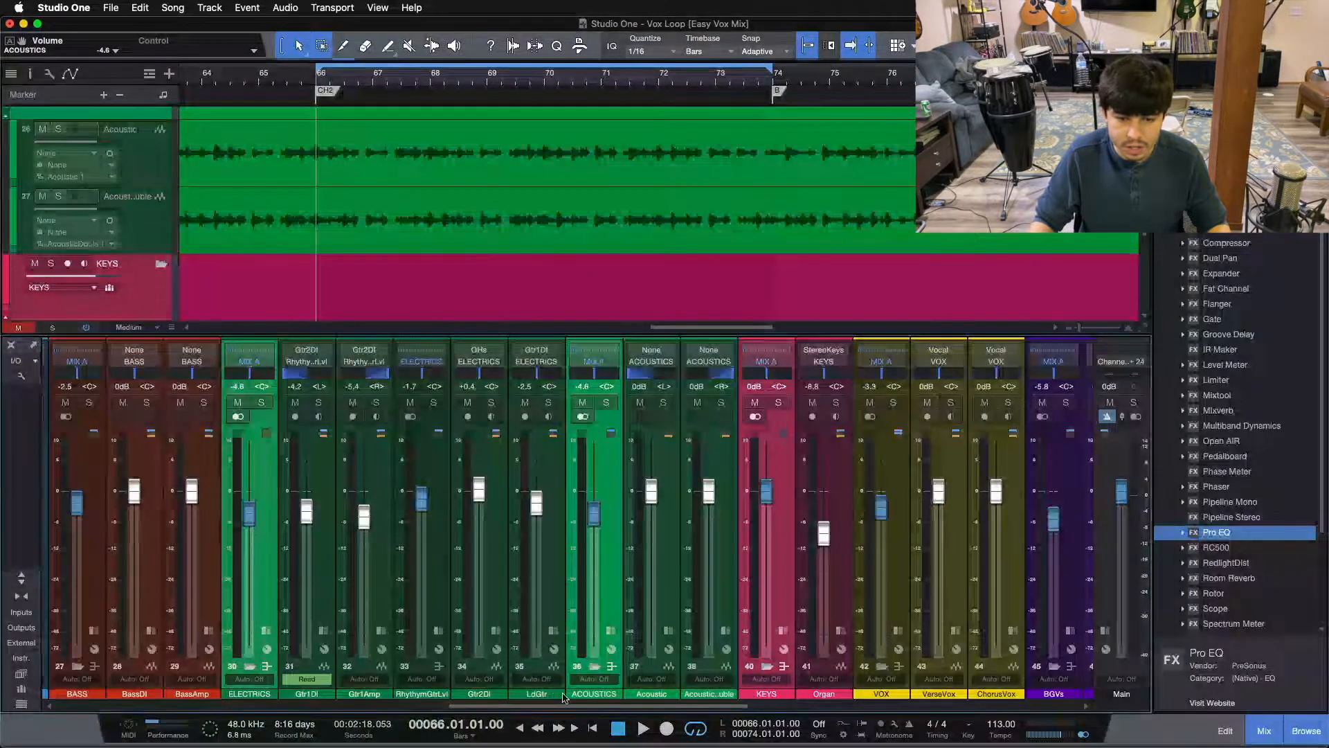
left_click(599, 366)
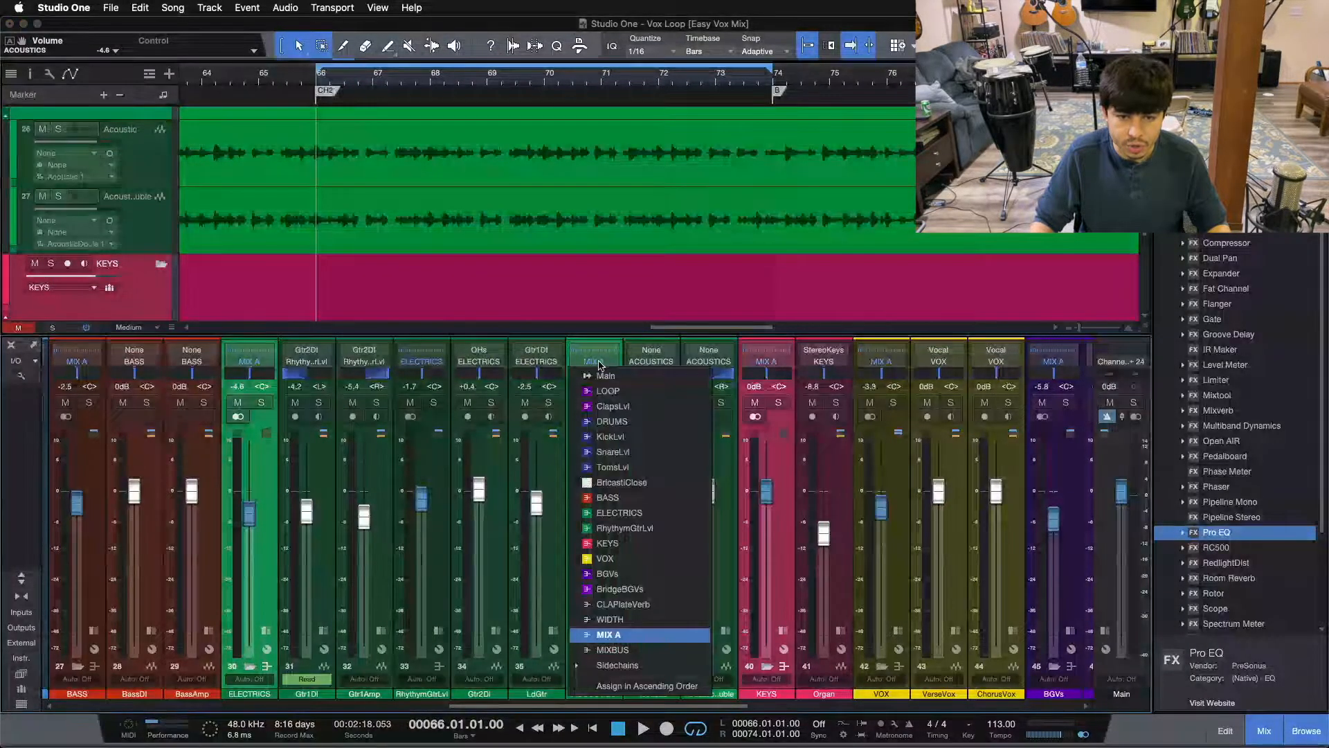
left_click(621, 622)
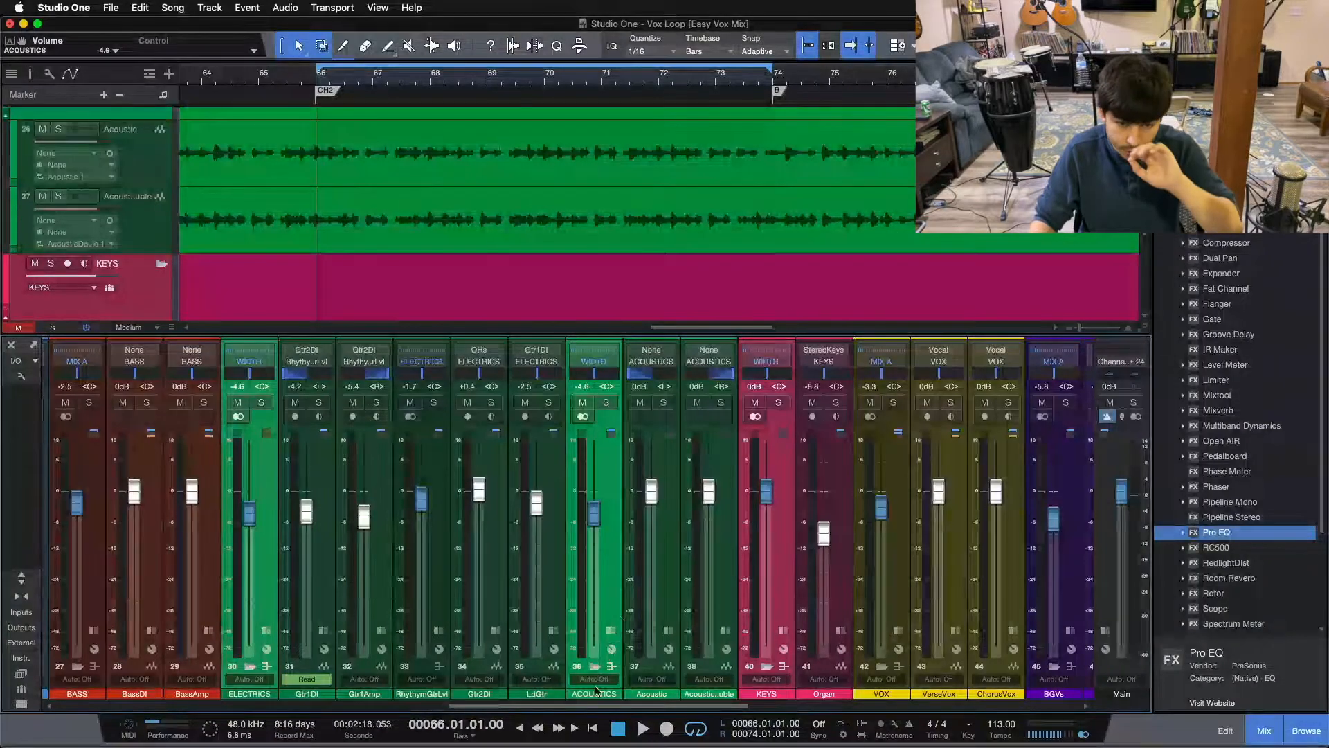
Step: Route the outputs of the BGVs and BridgeBGVs buses together to the WIDTH bus
scroll(687, 696, "right", 5)
scroll(688, 696, "right", 5)
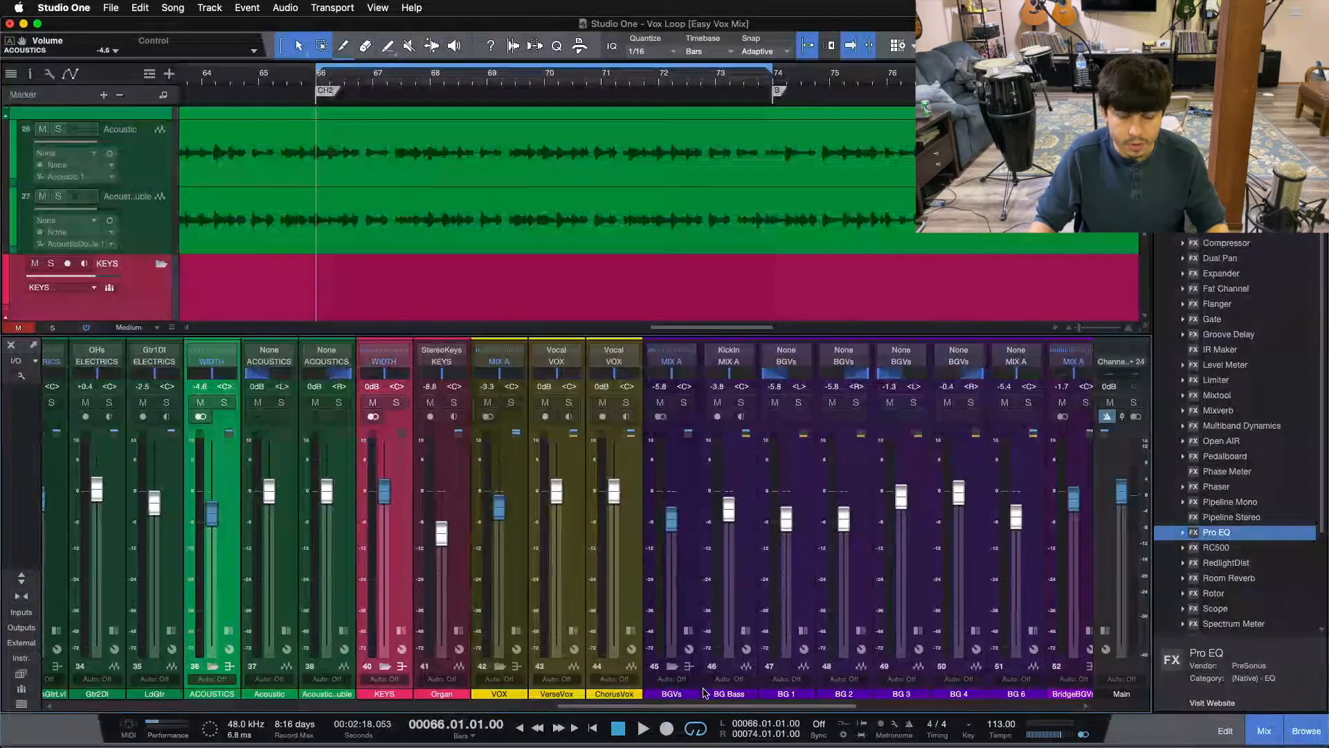
scroll(785, 675, "right", 3)
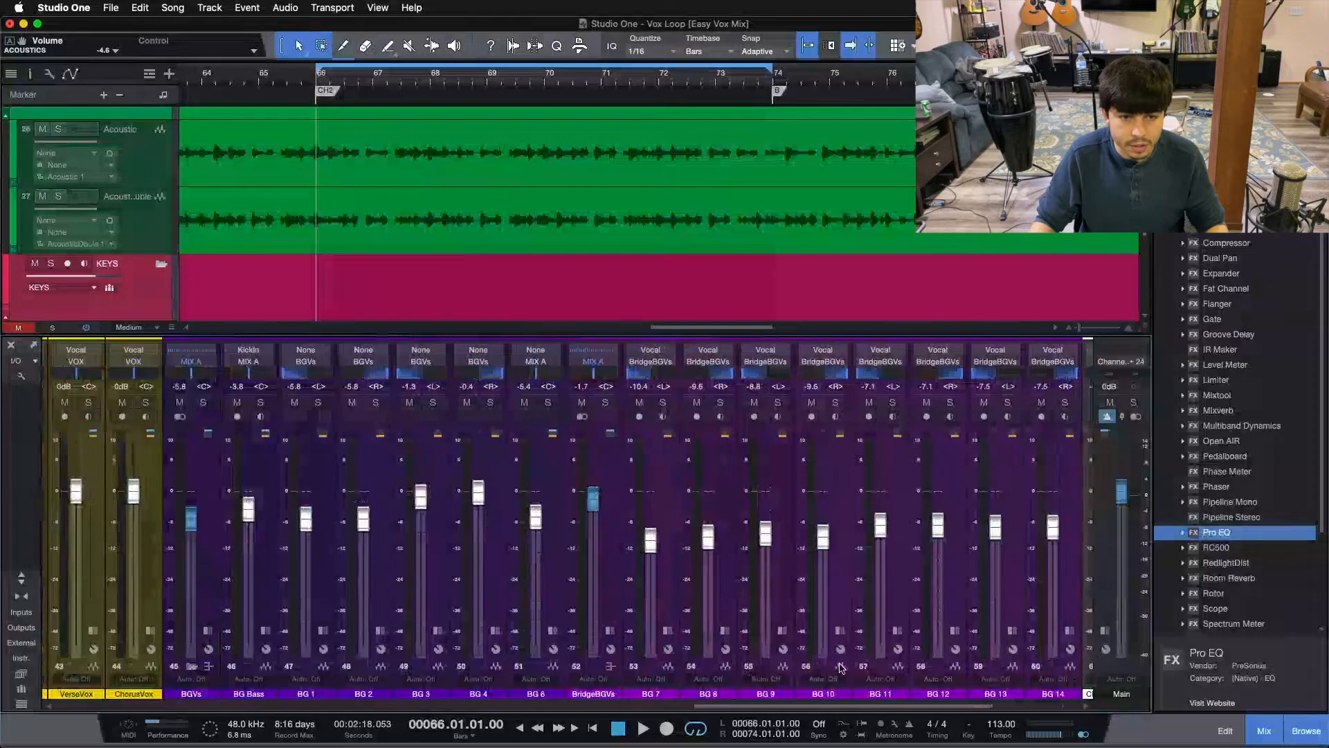
left_click(206, 556)
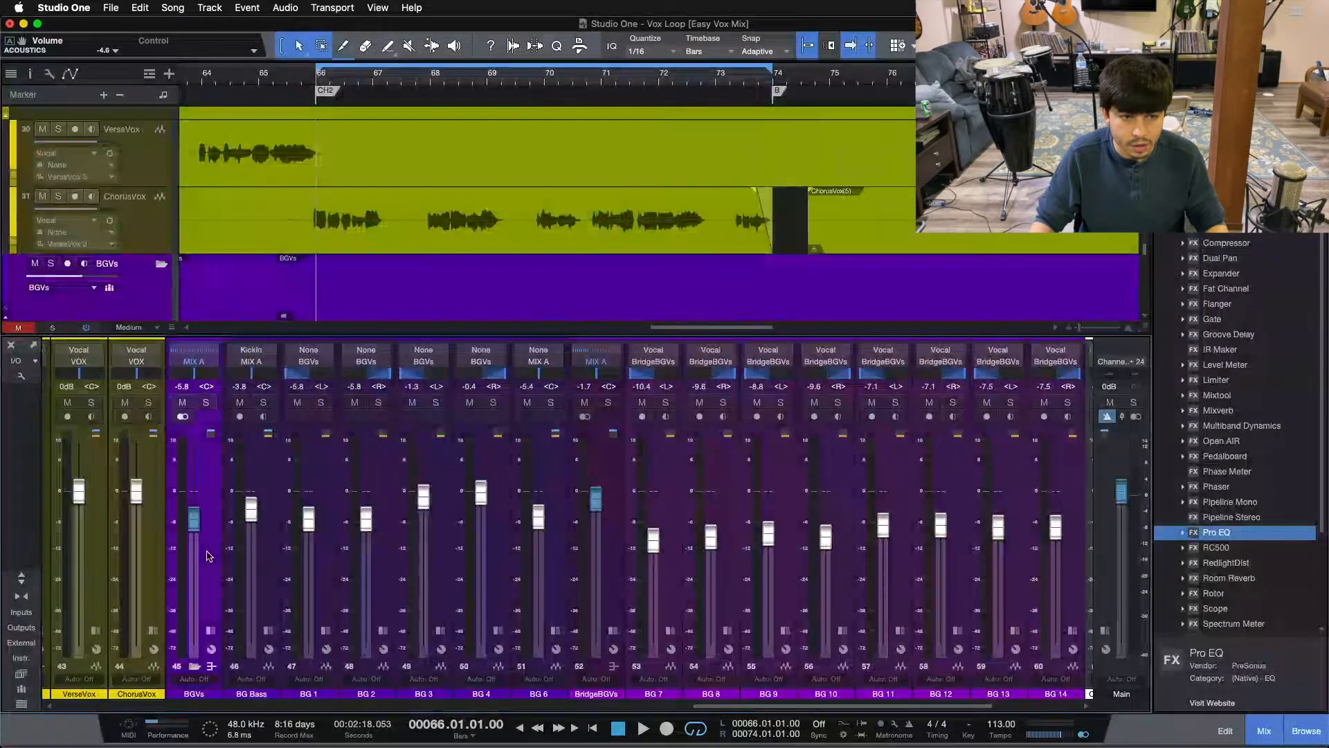
left_click(606, 533)
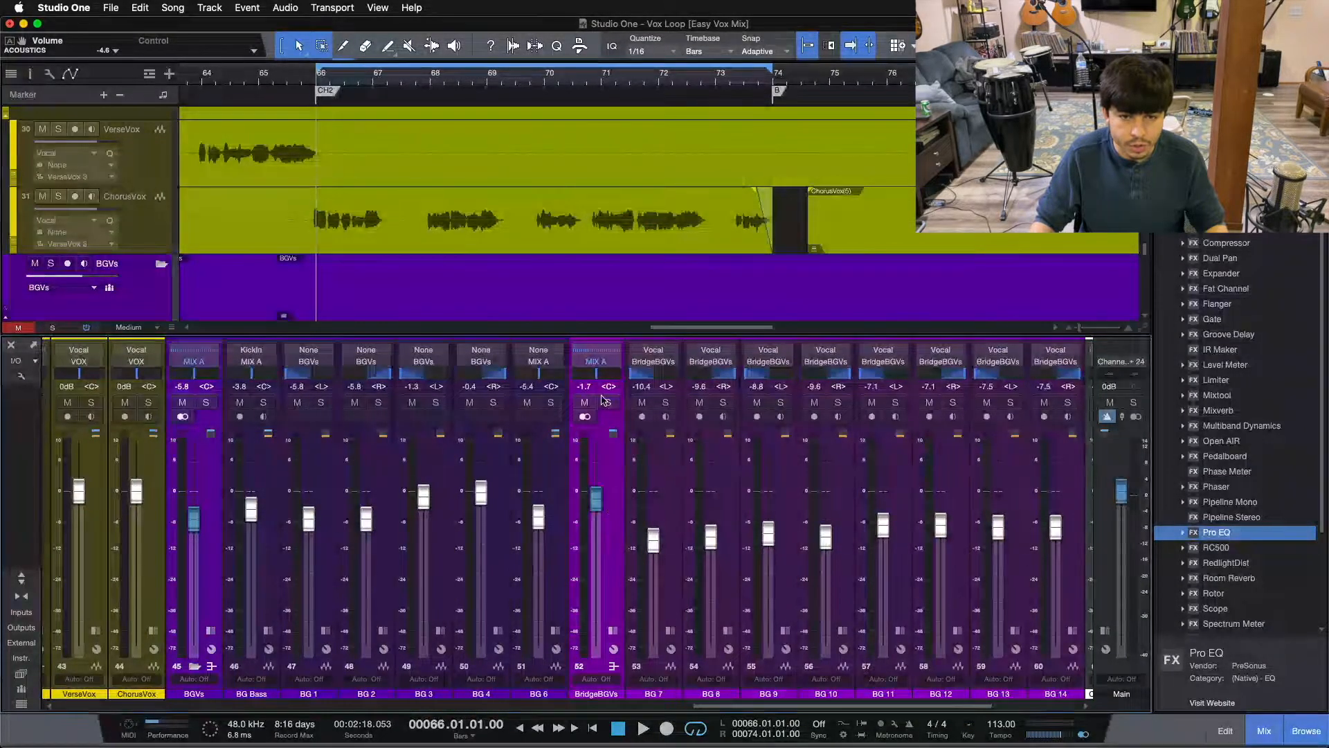
left_click(600, 361)
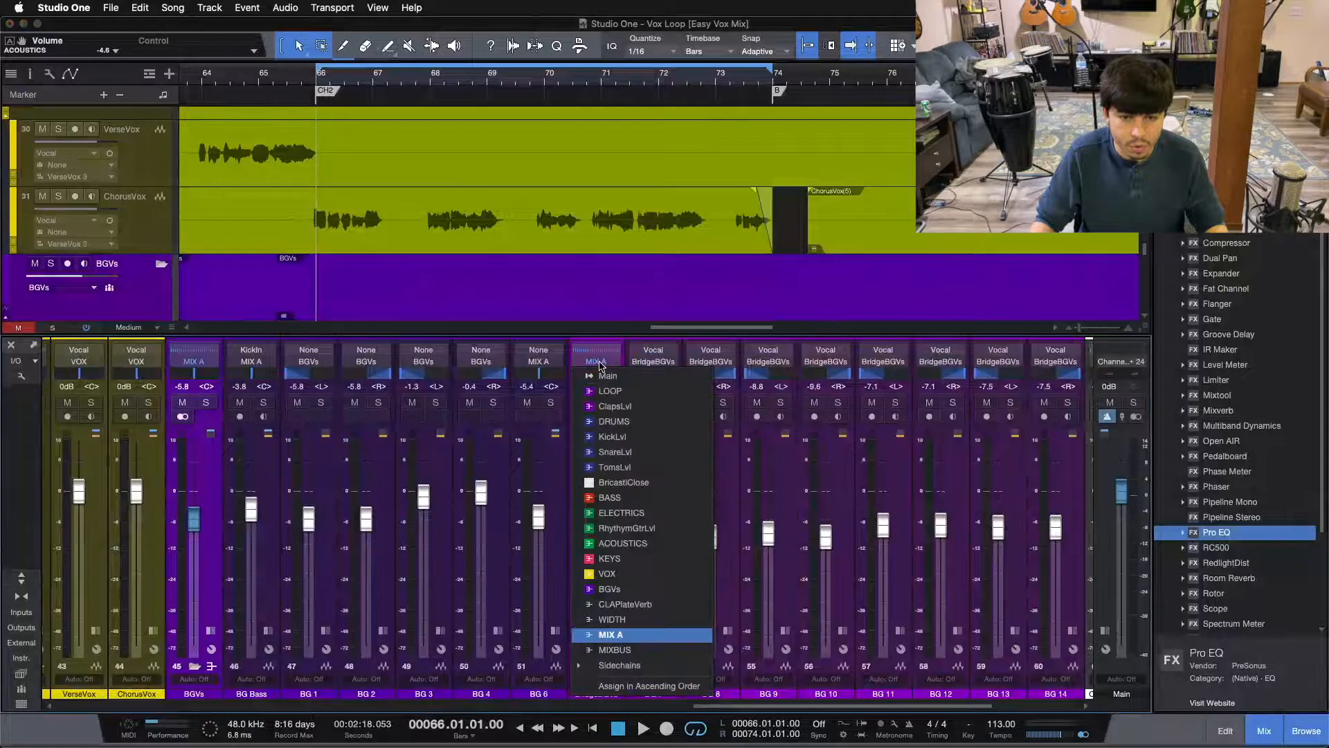
left_click(626, 615)
Step: Colour the WIDTH bus muted blue and route its output to MIX A
scroll(1108, 642, "right", 5)
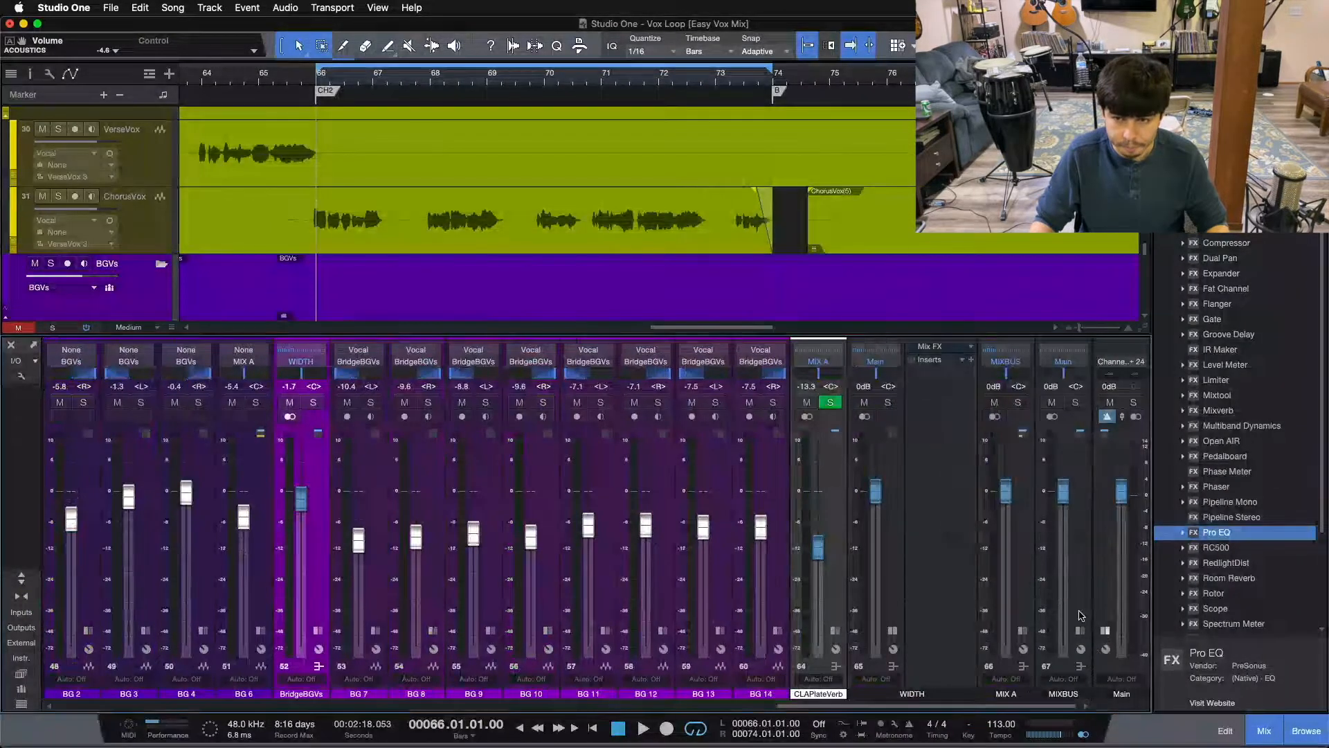
left_click(891, 631)
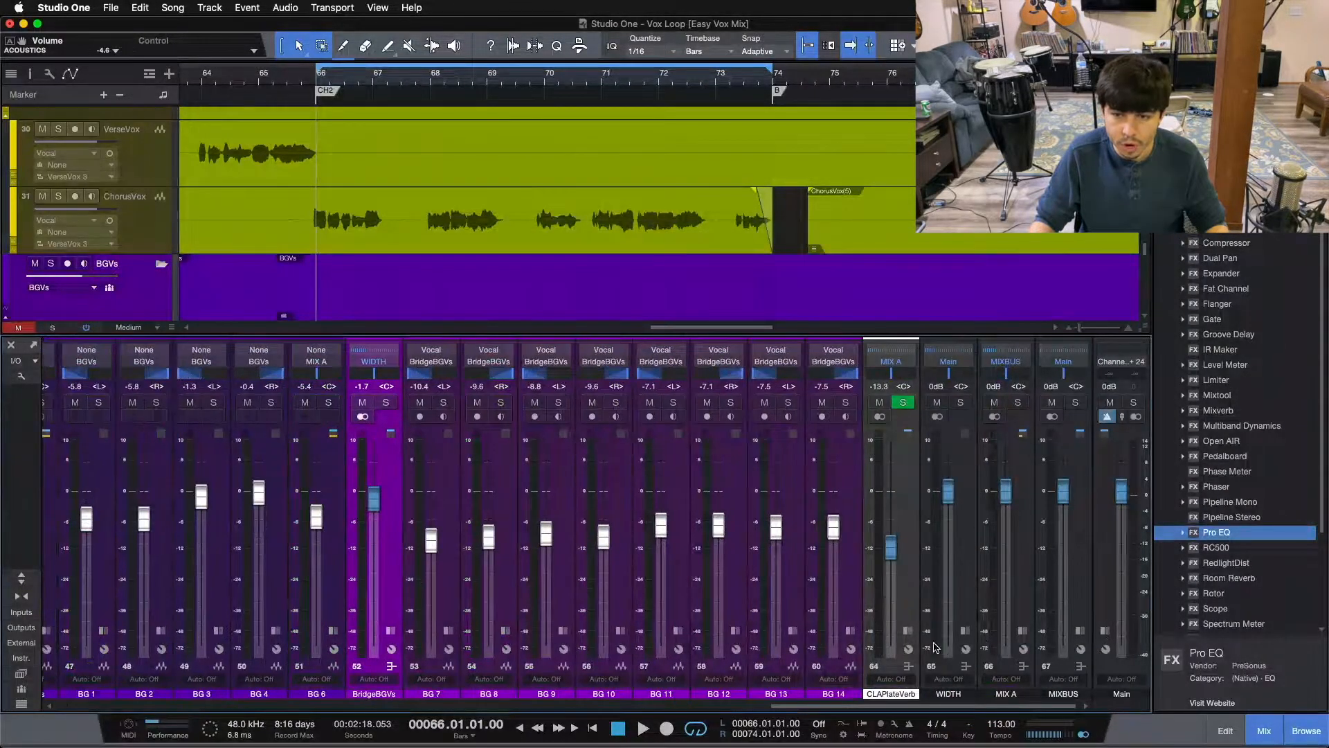
left_click(948, 695)
left_click(948, 696)
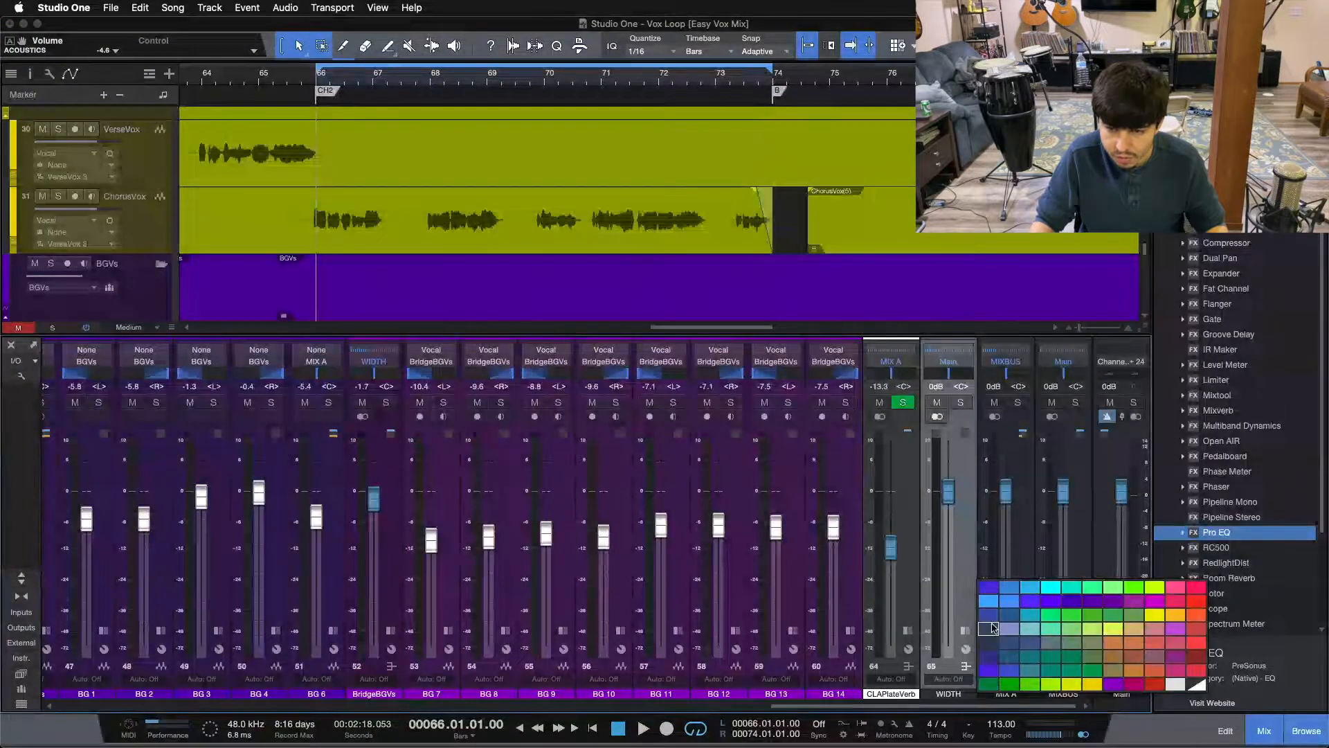
left_click(994, 628)
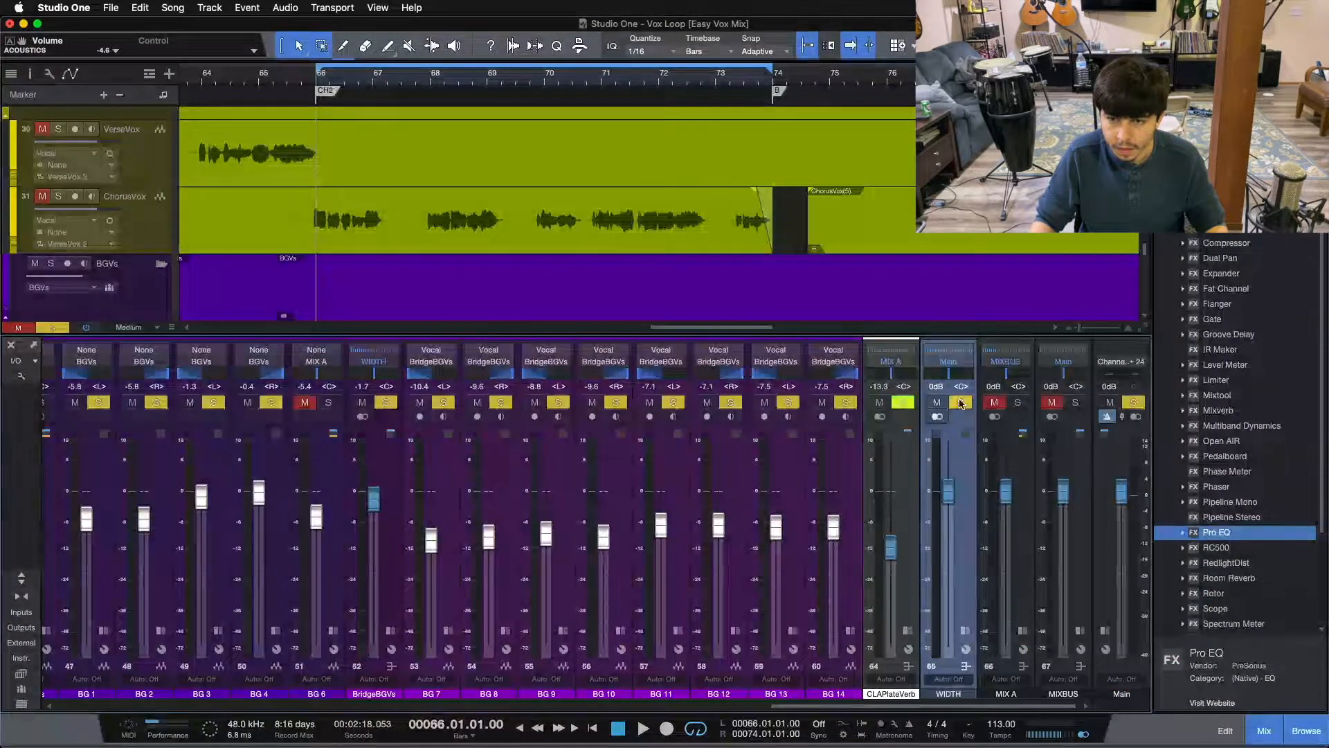
left_click(952, 359)
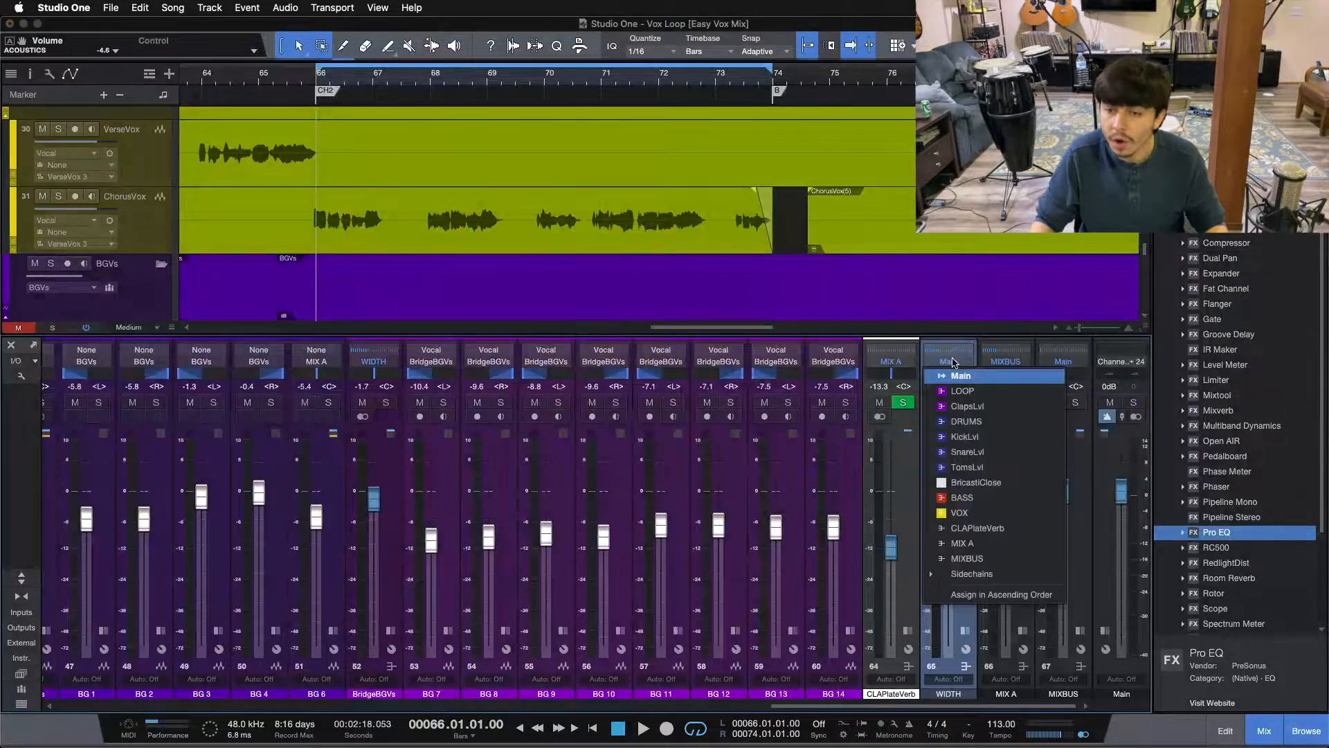
left_click(968, 538)
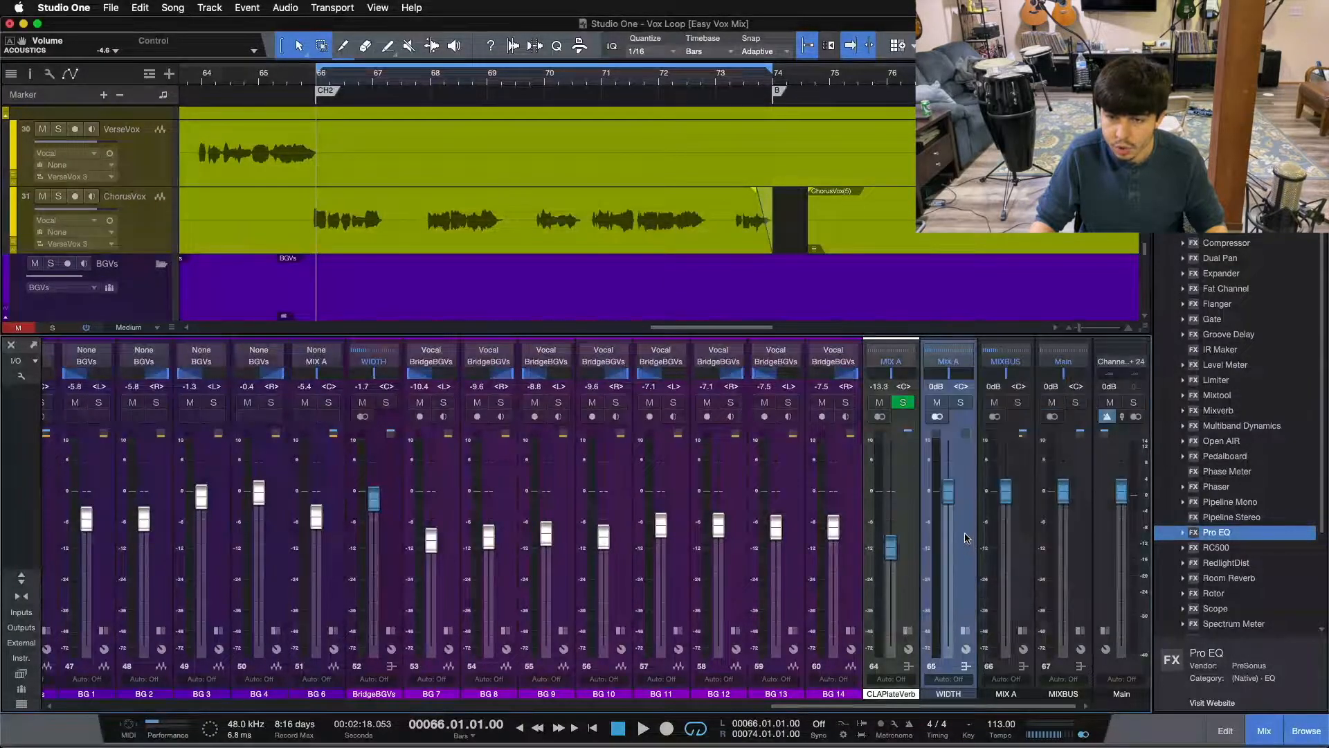
Step: Solo the WIDTH bus and briefly play the chorus from bar 66 to audition the grouped channels
left_click(962, 403)
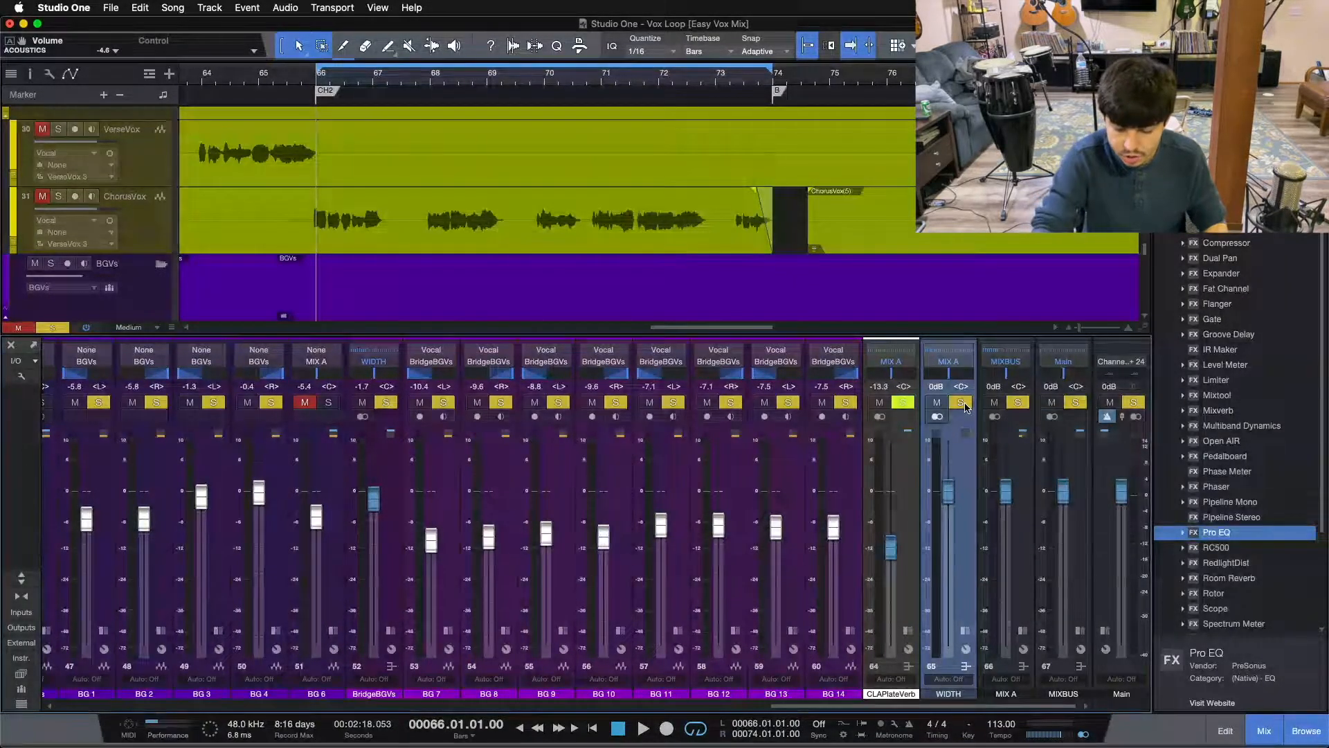
key("space")
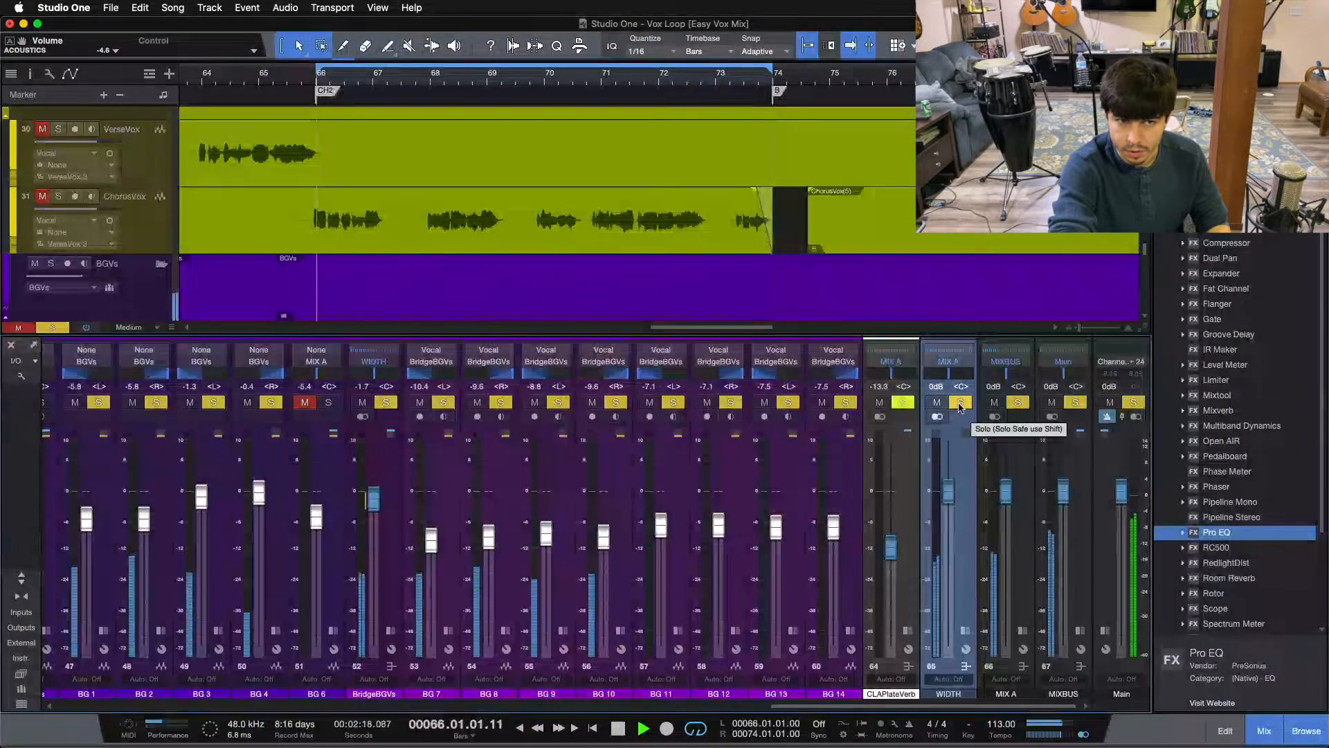
key("space")
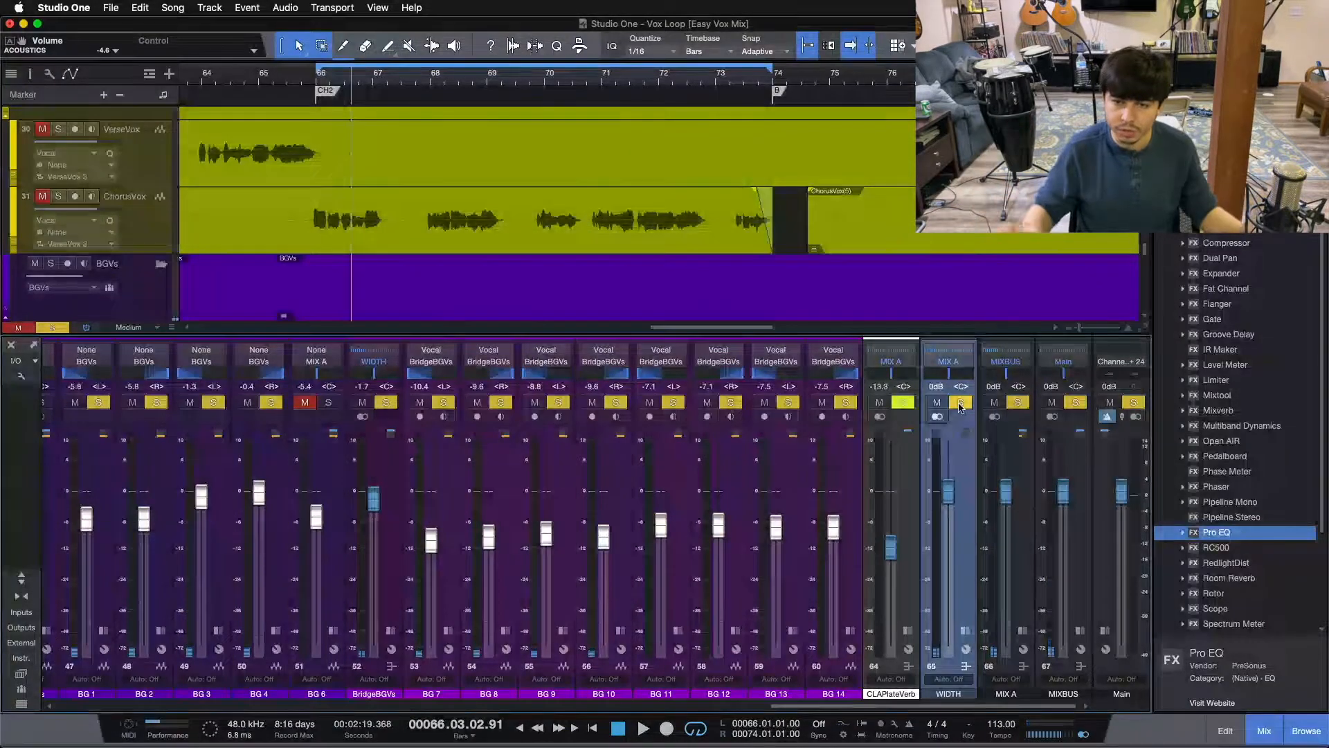
Step: Unsolo the WIDTH bus and briefly play the full mix from bar 66
key("s")
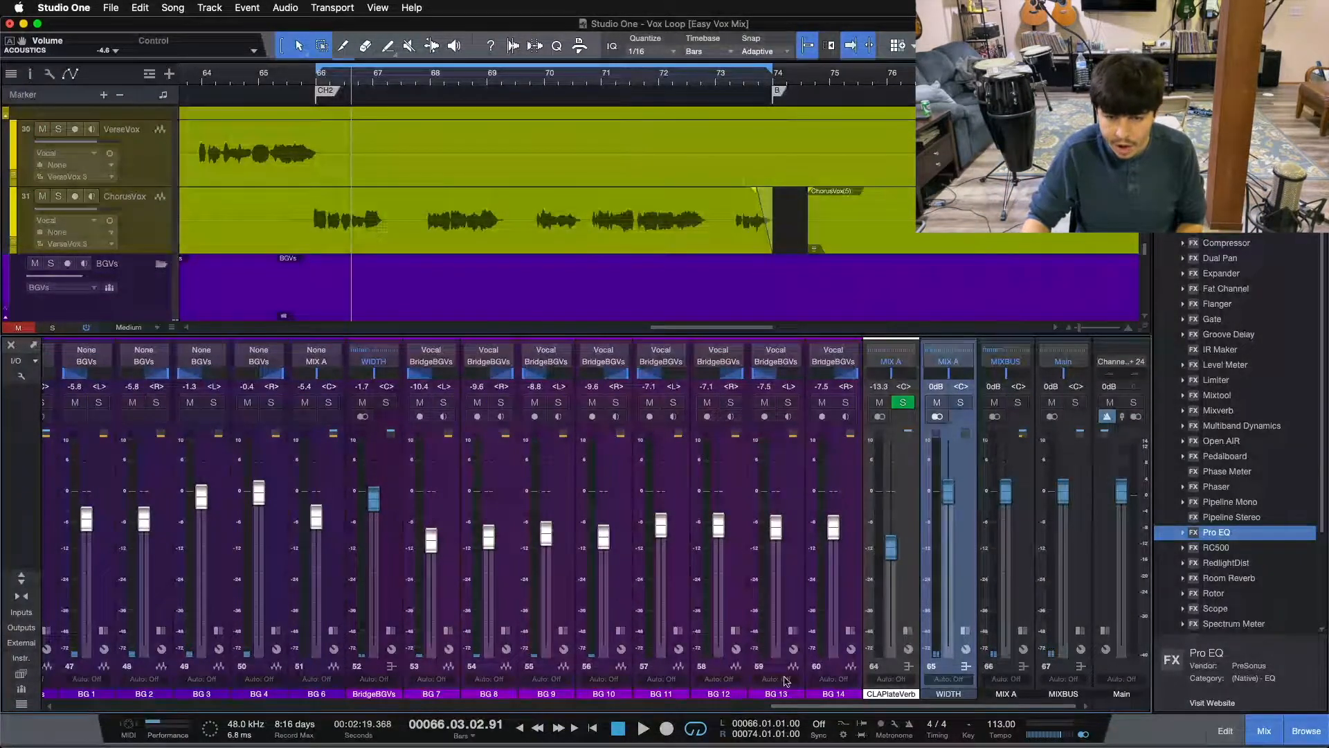
left_click_drag(807, 706, 927, 631)
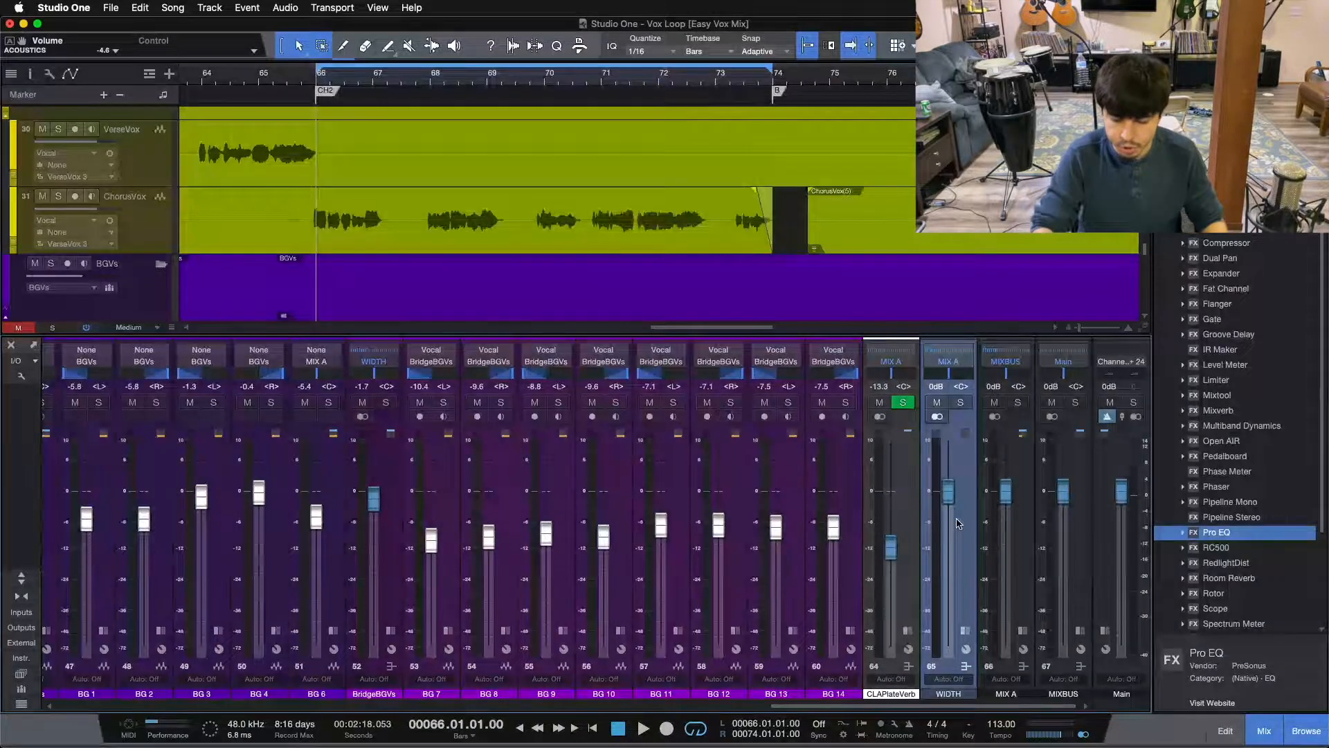
key("space")
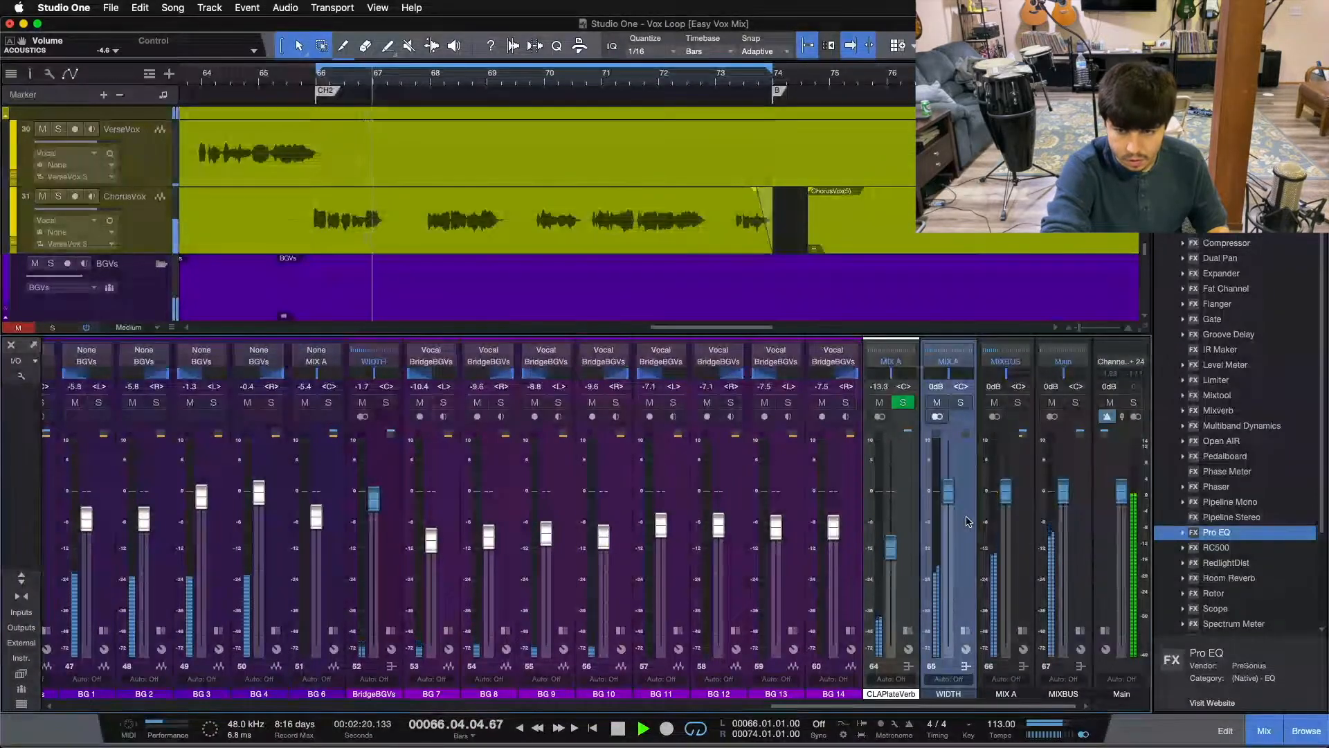
key("space")
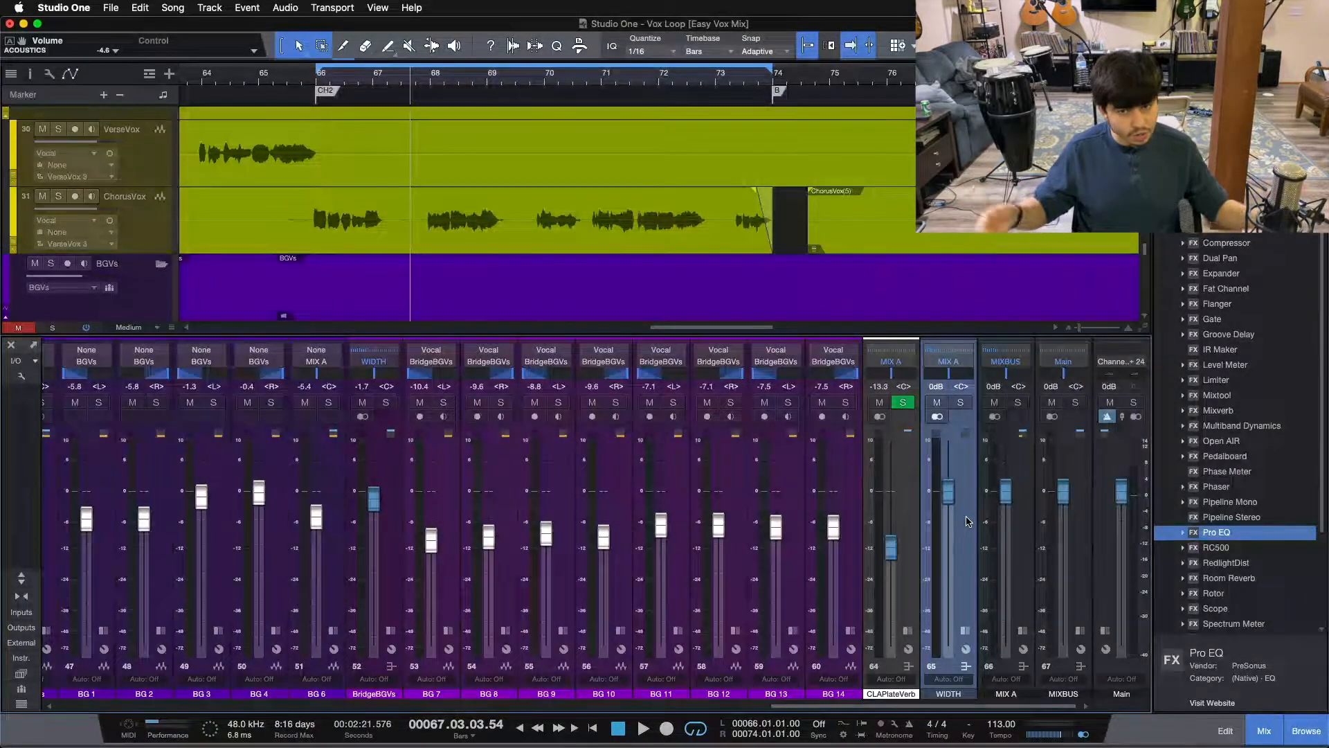
Step: Solo the WIDTH bus and insert a Binaural Pan on it while the chorus plays from bar 66
left_click(961, 402)
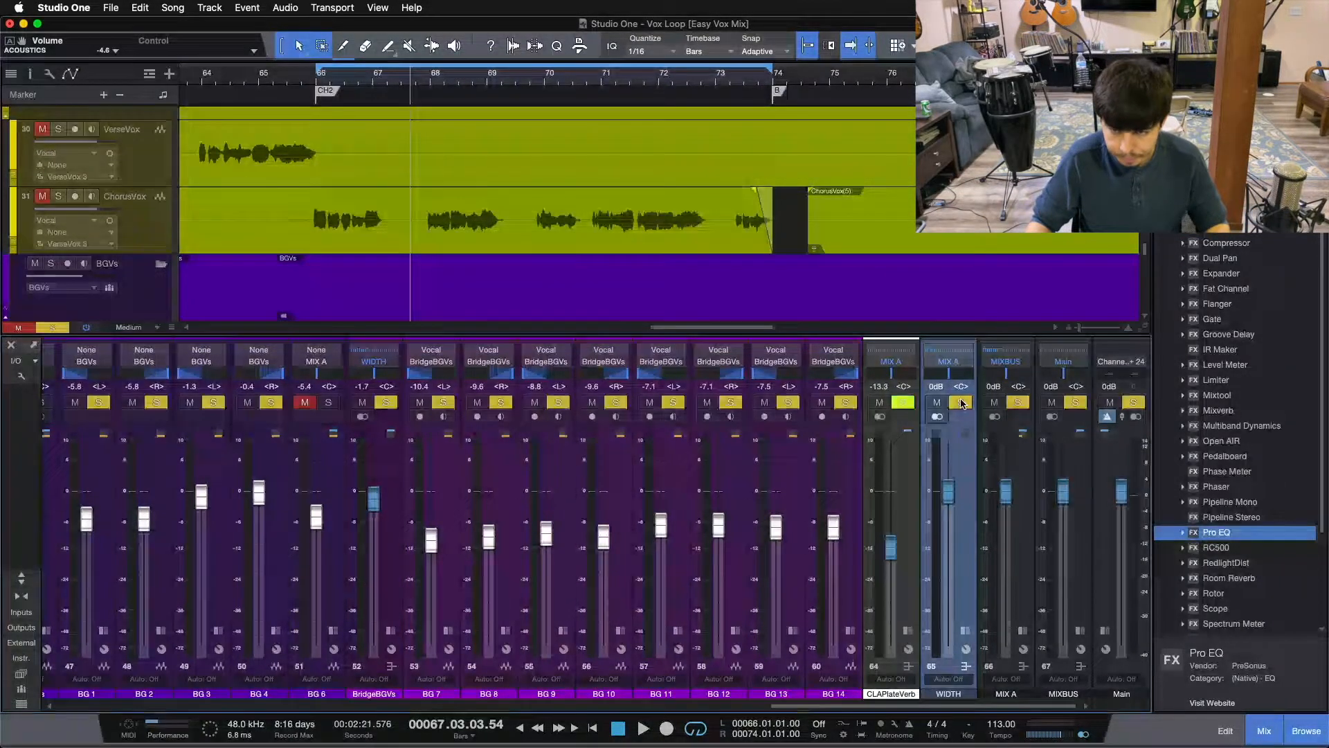
key("space")
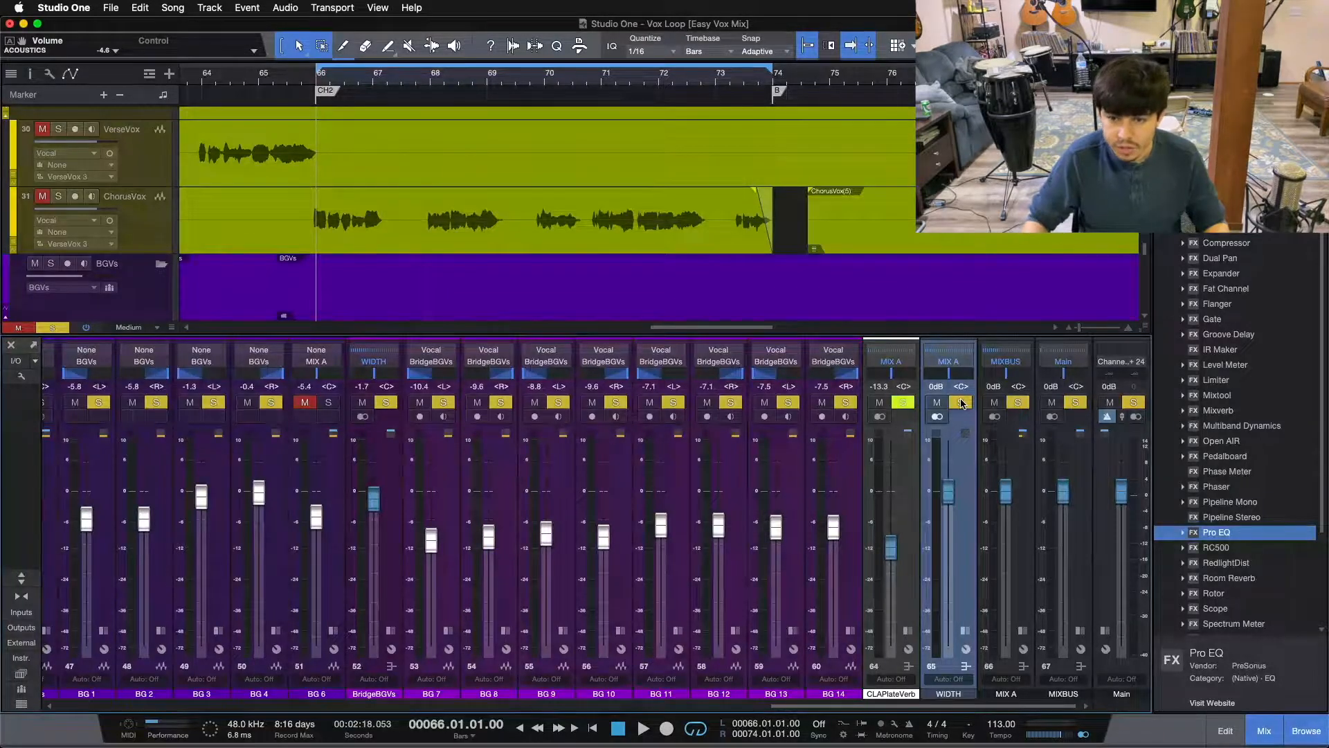
left_click(965, 630)
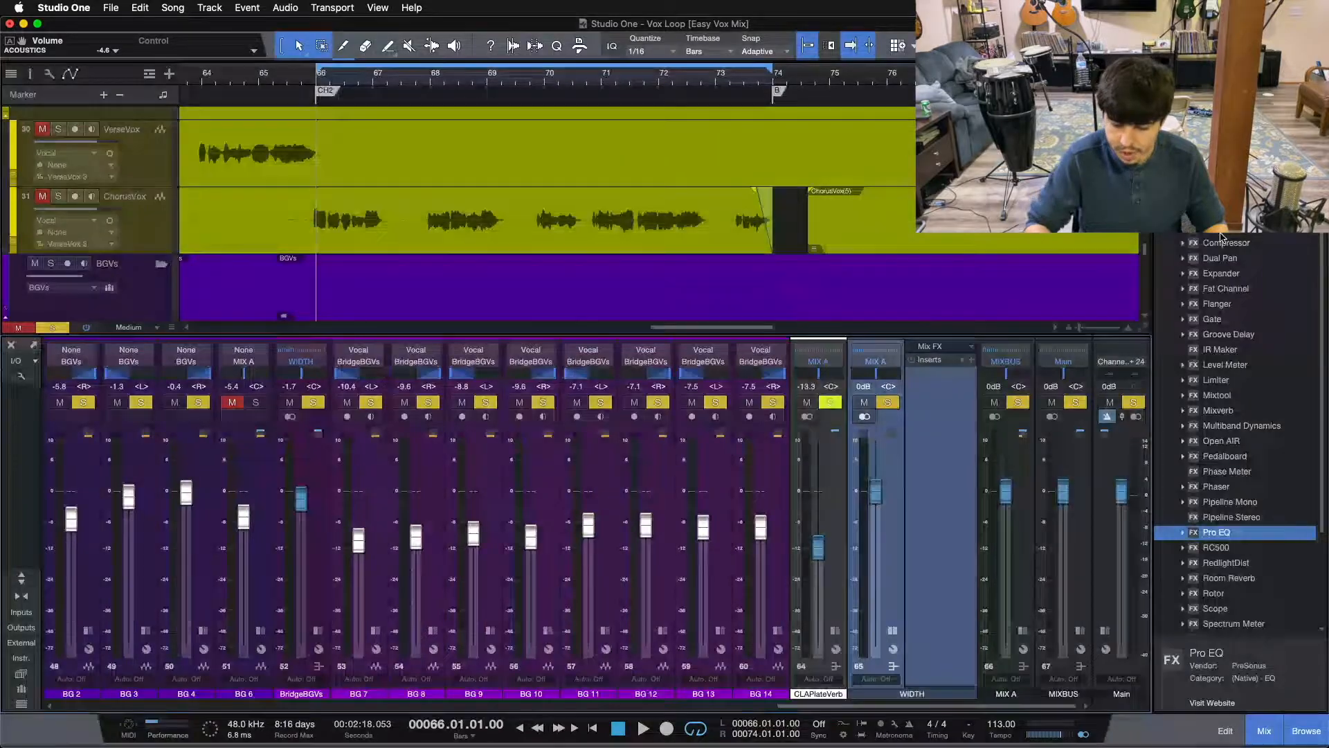
key("space")
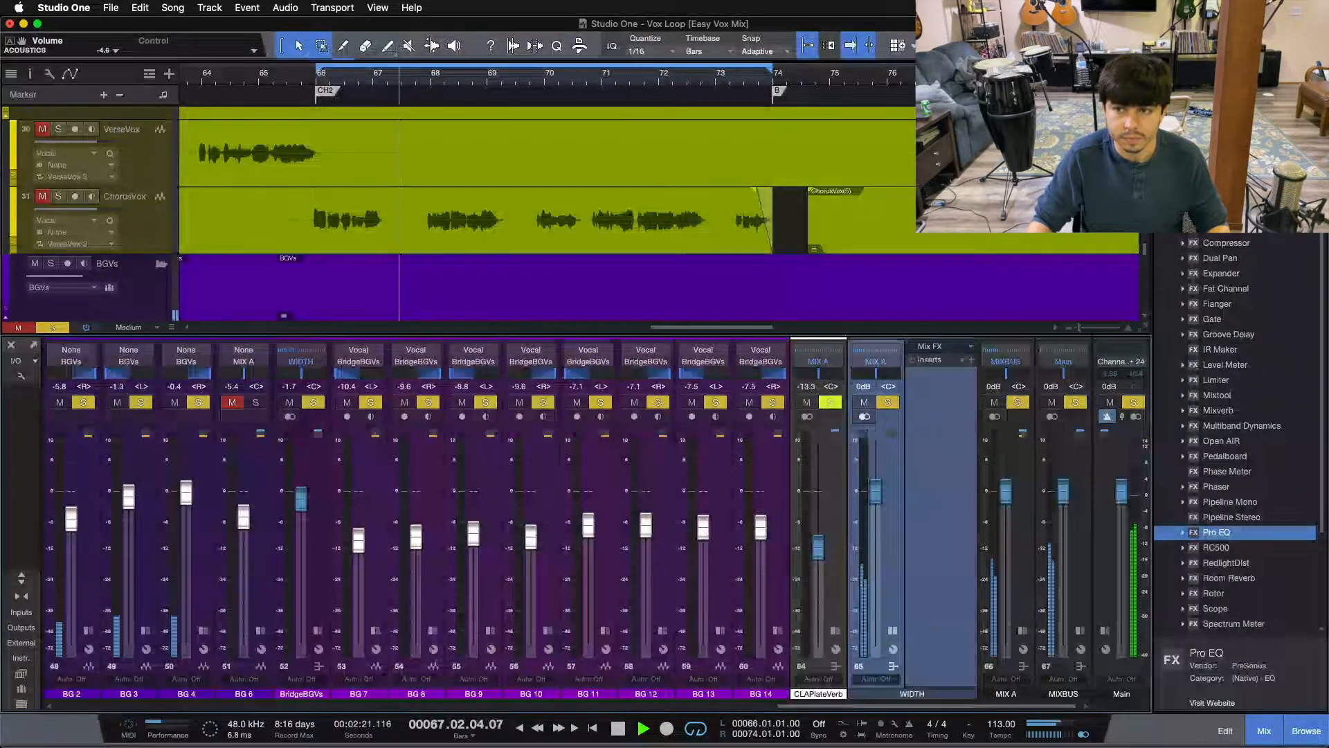
left_click_drag(1221, 183, 954, 400)
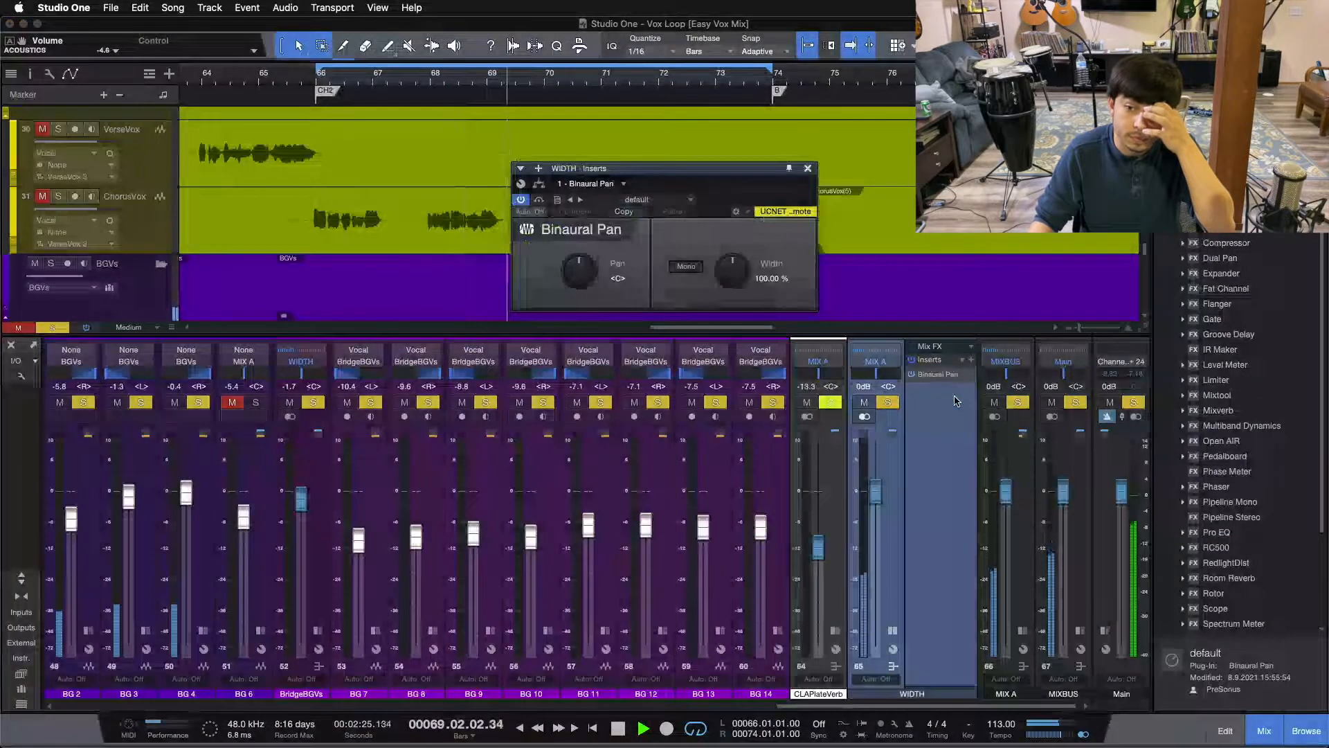
Step: Set the Binaural Pan's width to 108% during playback, comparing against bypass and briefly trying 110%
scroll(741, 270, "up", 2)
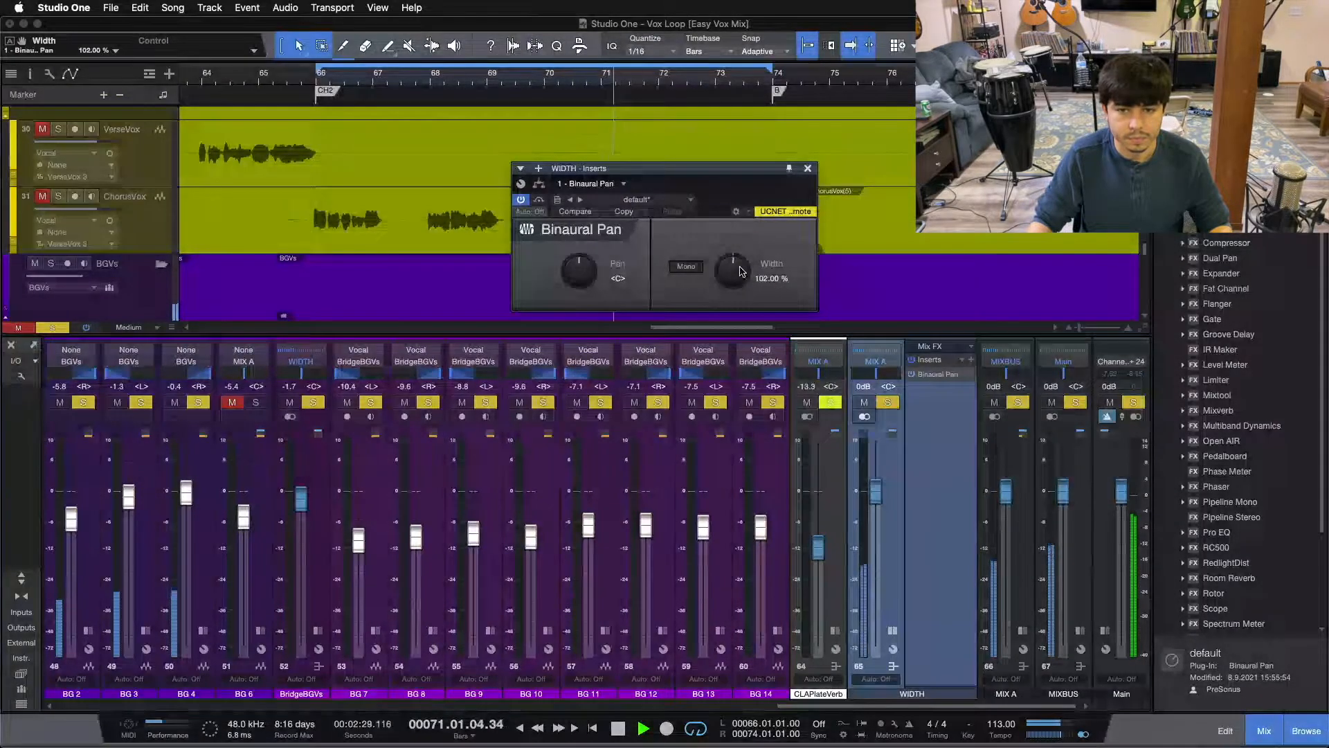
left_click_drag(712, 210, 705, 317)
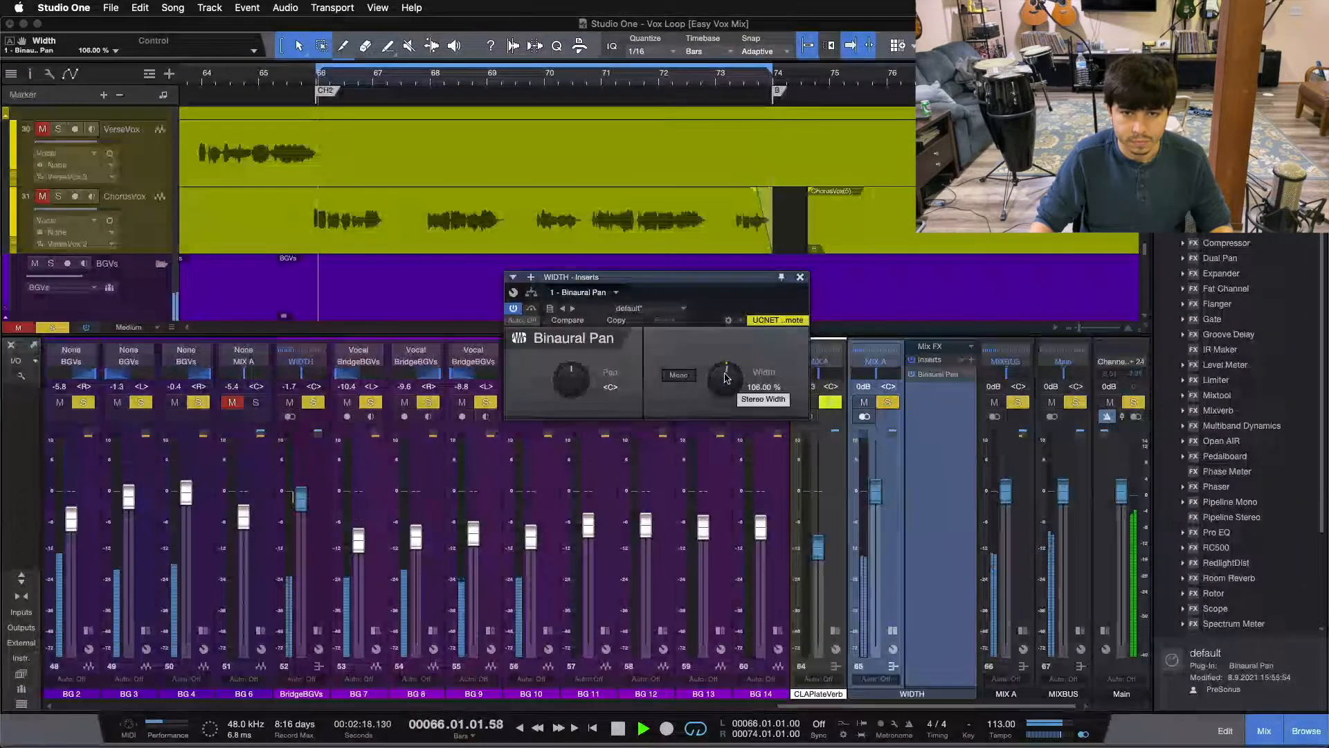
left_click_drag(714, 276, 702, 321)
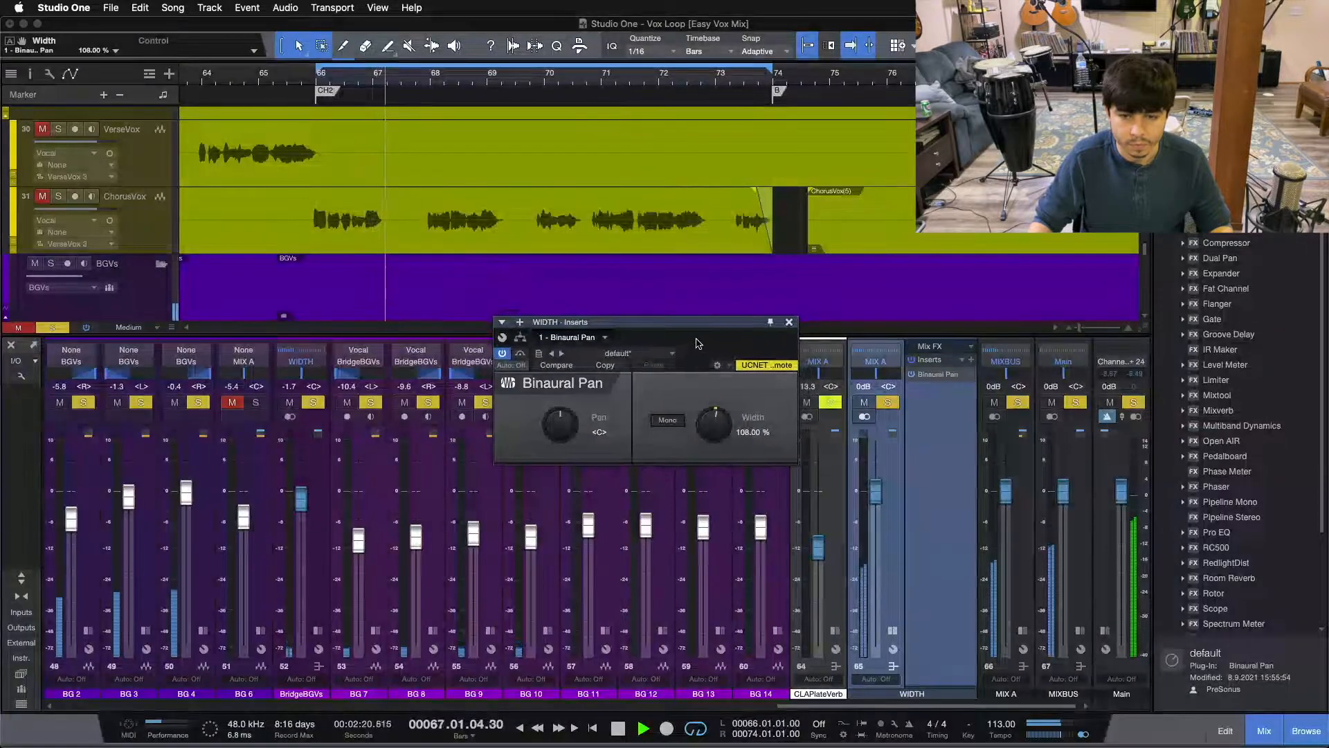
left_click(521, 354)
left_click(520, 354)
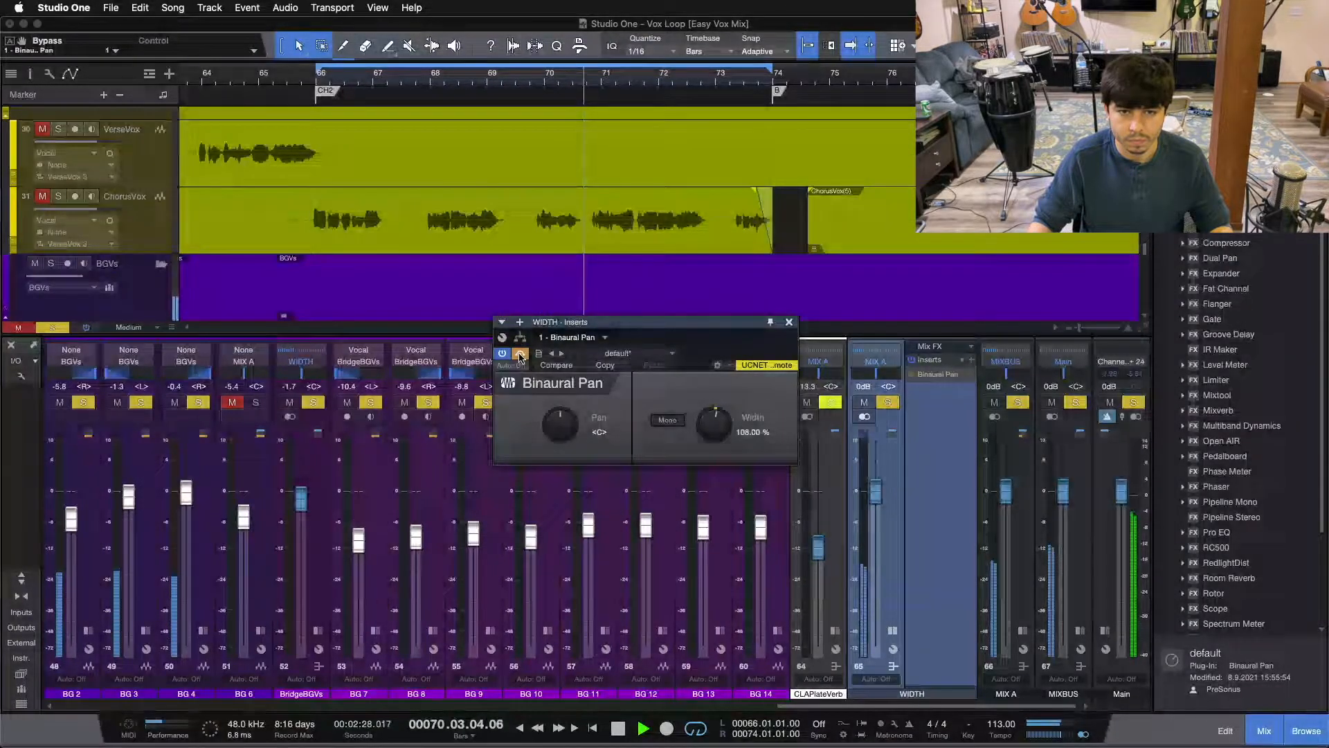
left_click_drag(707, 418, 707, 414)
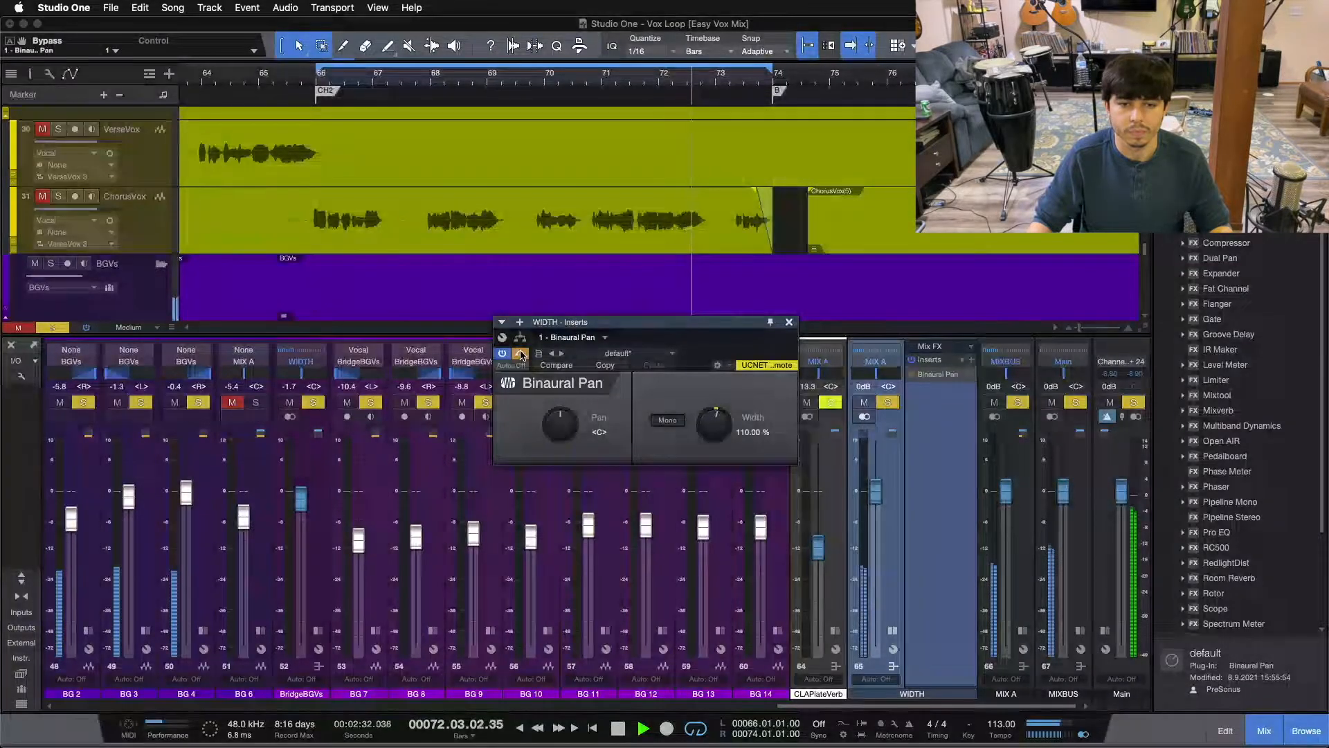
left_click_drag(717, 422, 718, 426)
key("space")
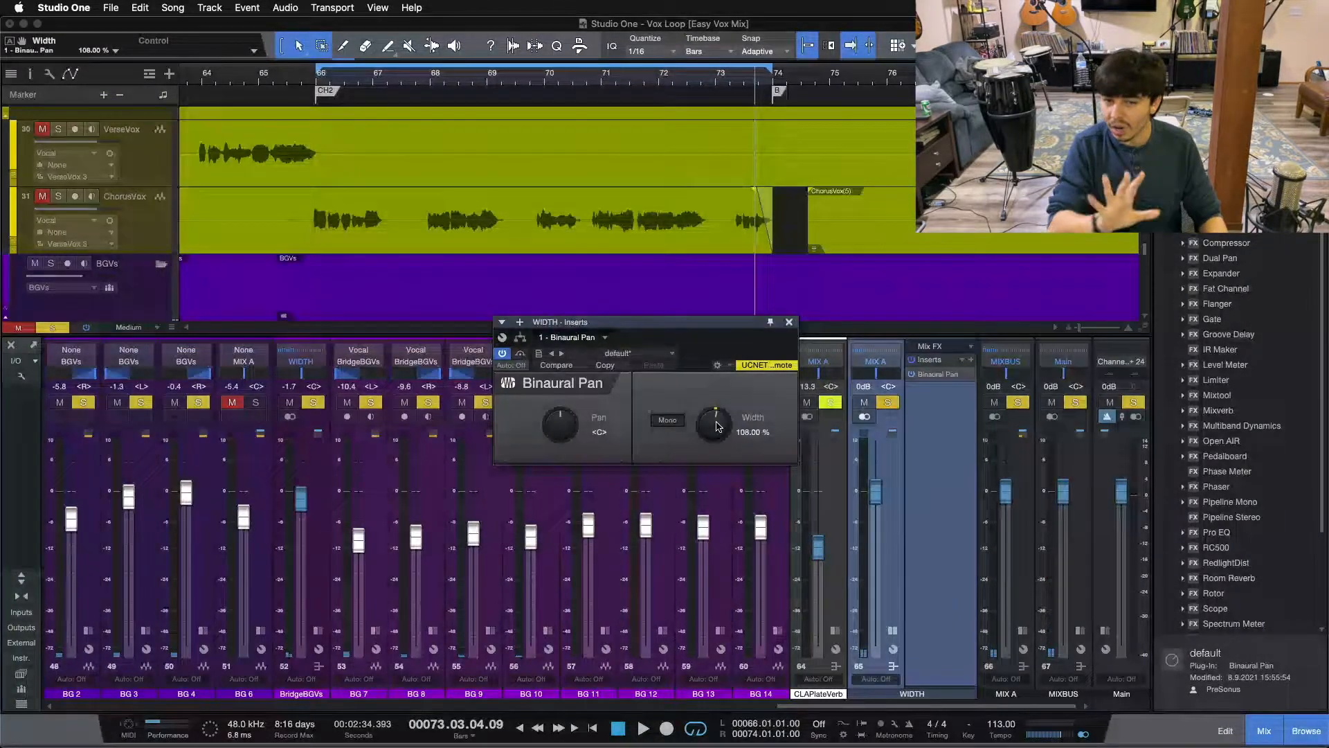
Step: Play the soloed WIDTH bus from bar 66 and raise the Binaural Pan's width to 128%
left_click_drag(695, 343, 687, 365)
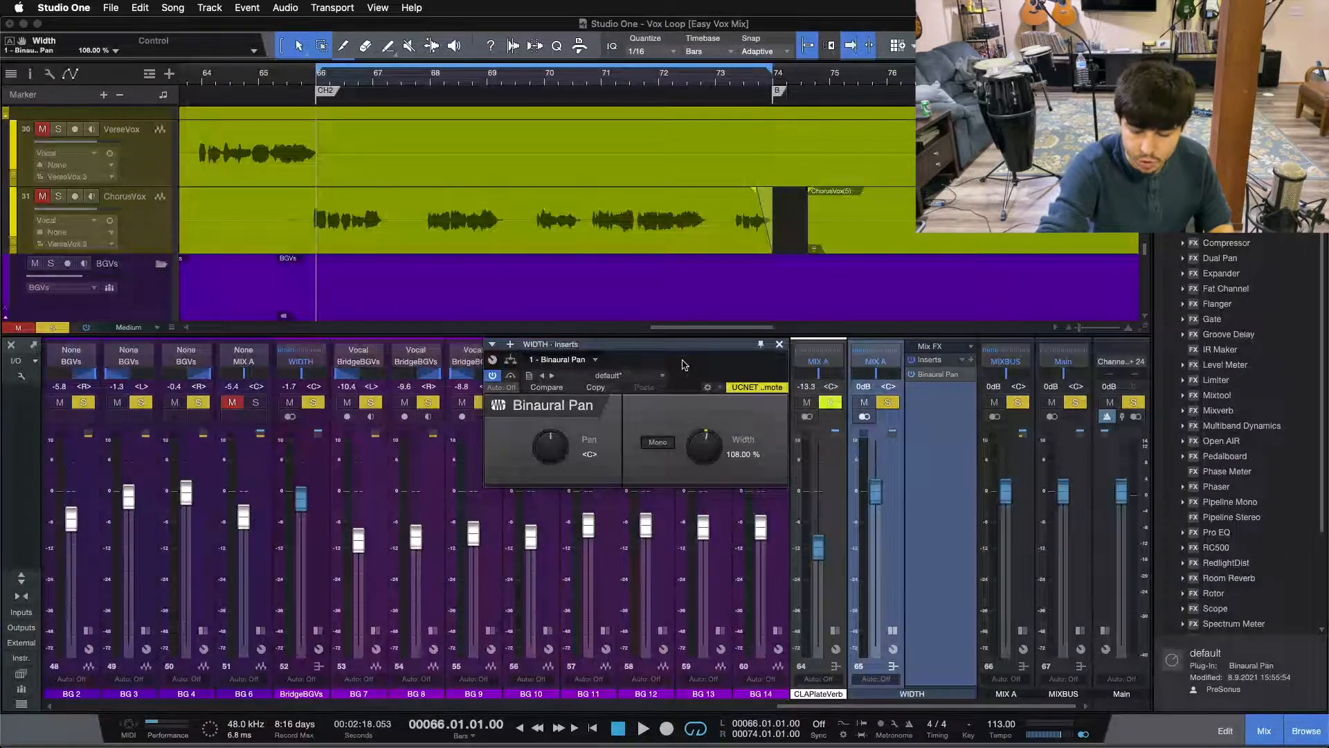
key("space")
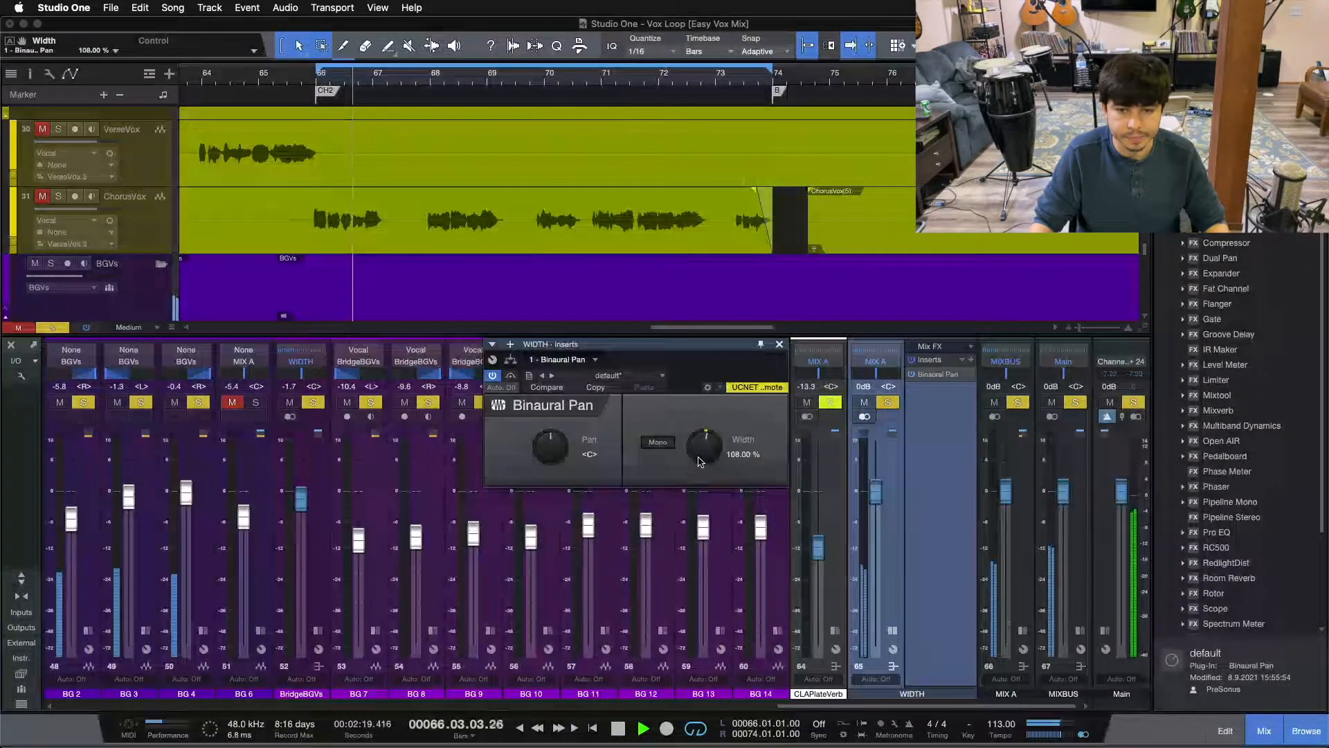
scroll(699, 462, "up", 3)
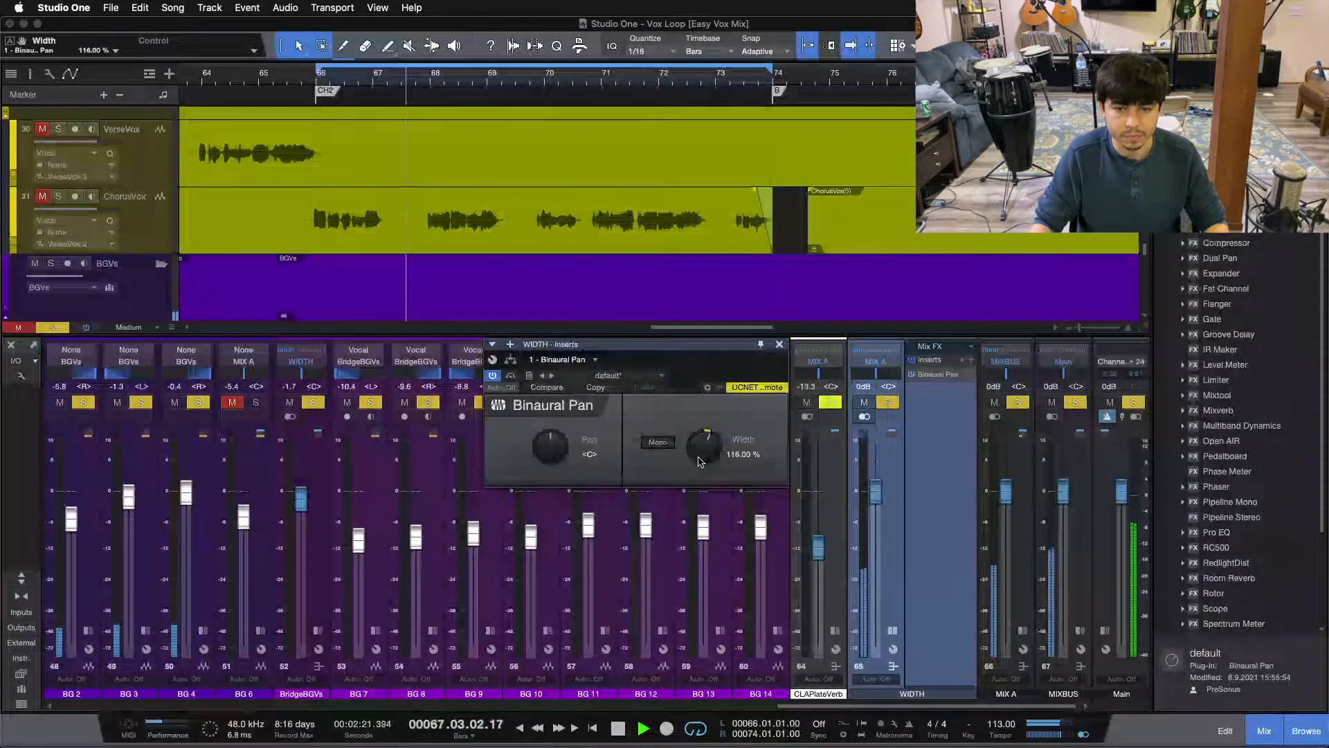
scroll(699, 462, "up", 2)
scroll(699, 462, "up", 2)
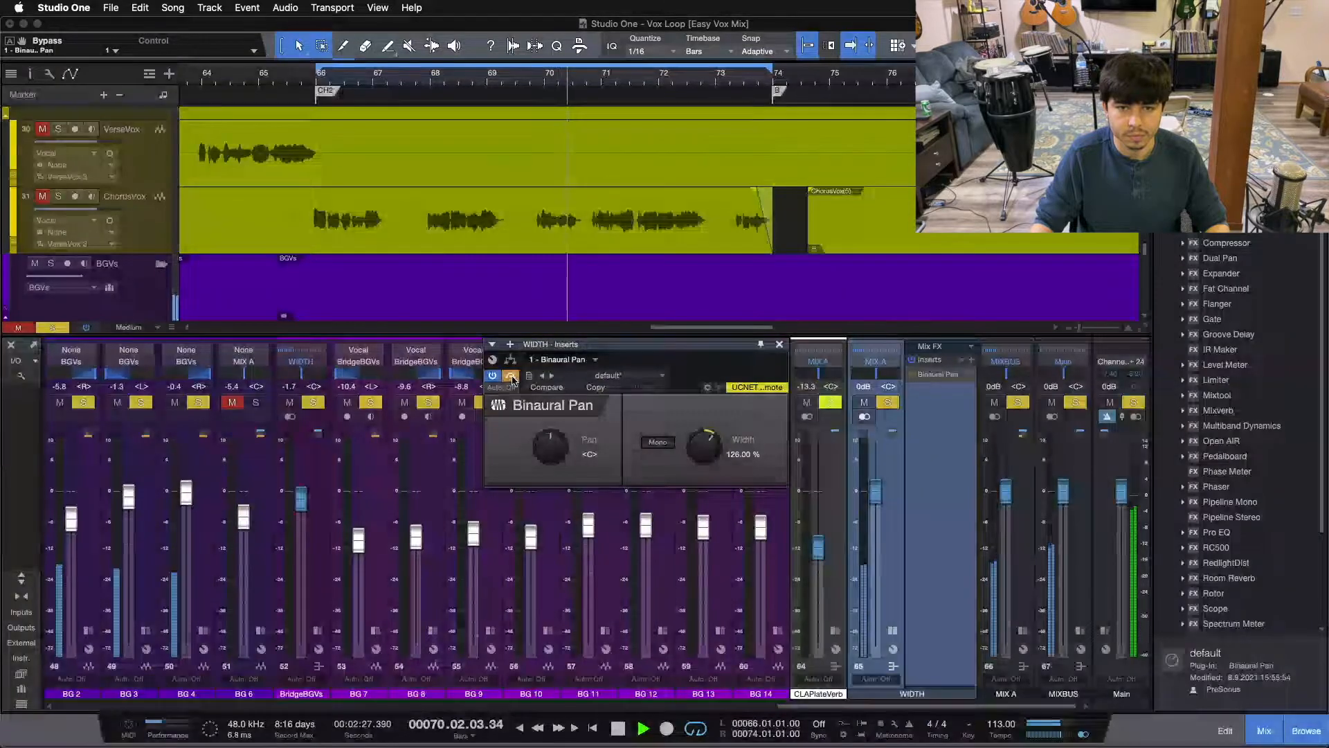
scroll(697, 443, "up", 1)
scroll(697, 442, "up", 3)
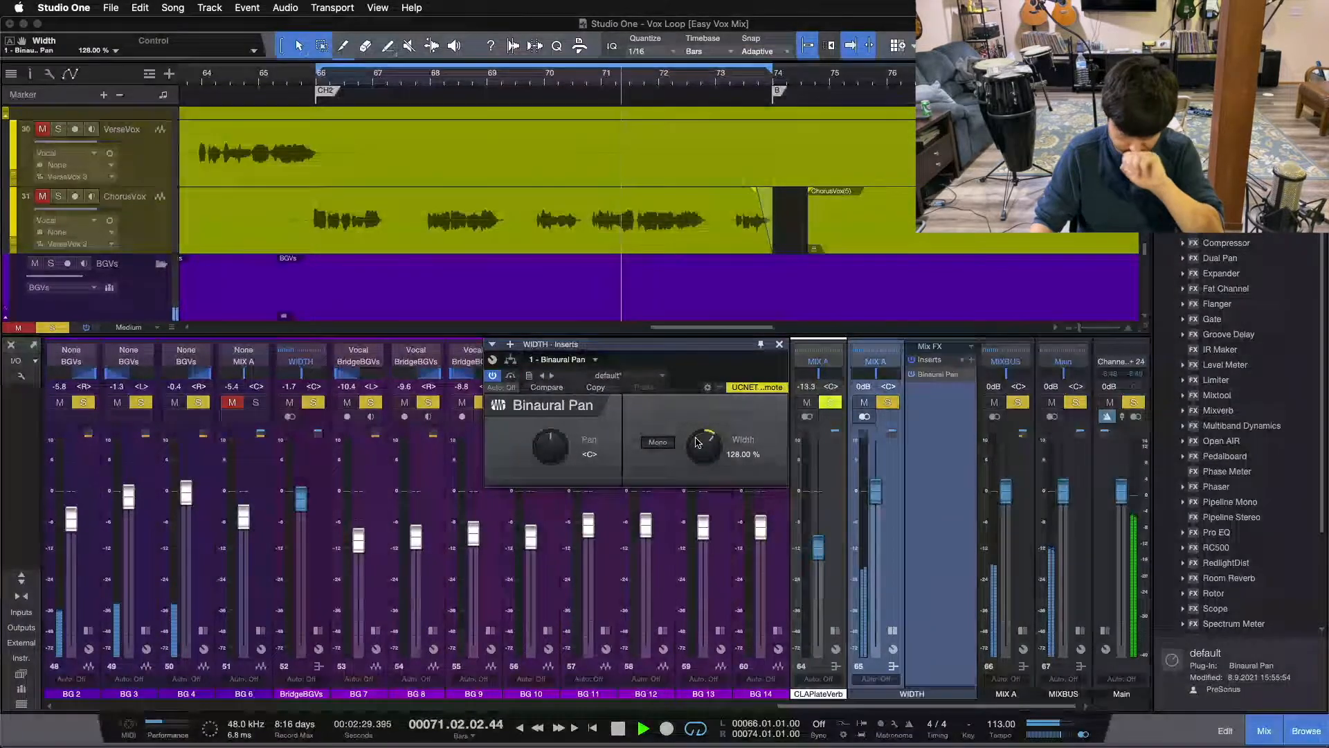
Step: Try the Binaural Pan at its 200% width and toggle bypass to compare the sound
left_click_drag(698, 442, 681, 308)
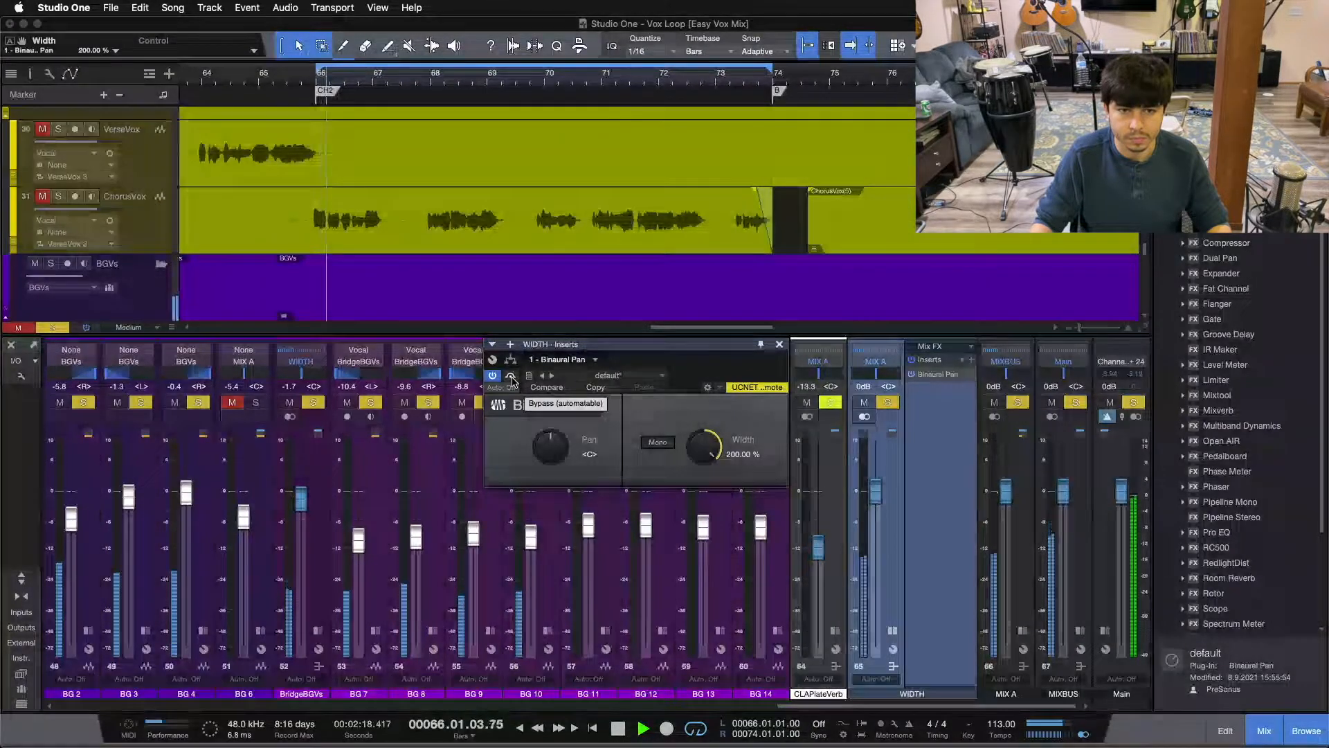
left_click(512, 378)
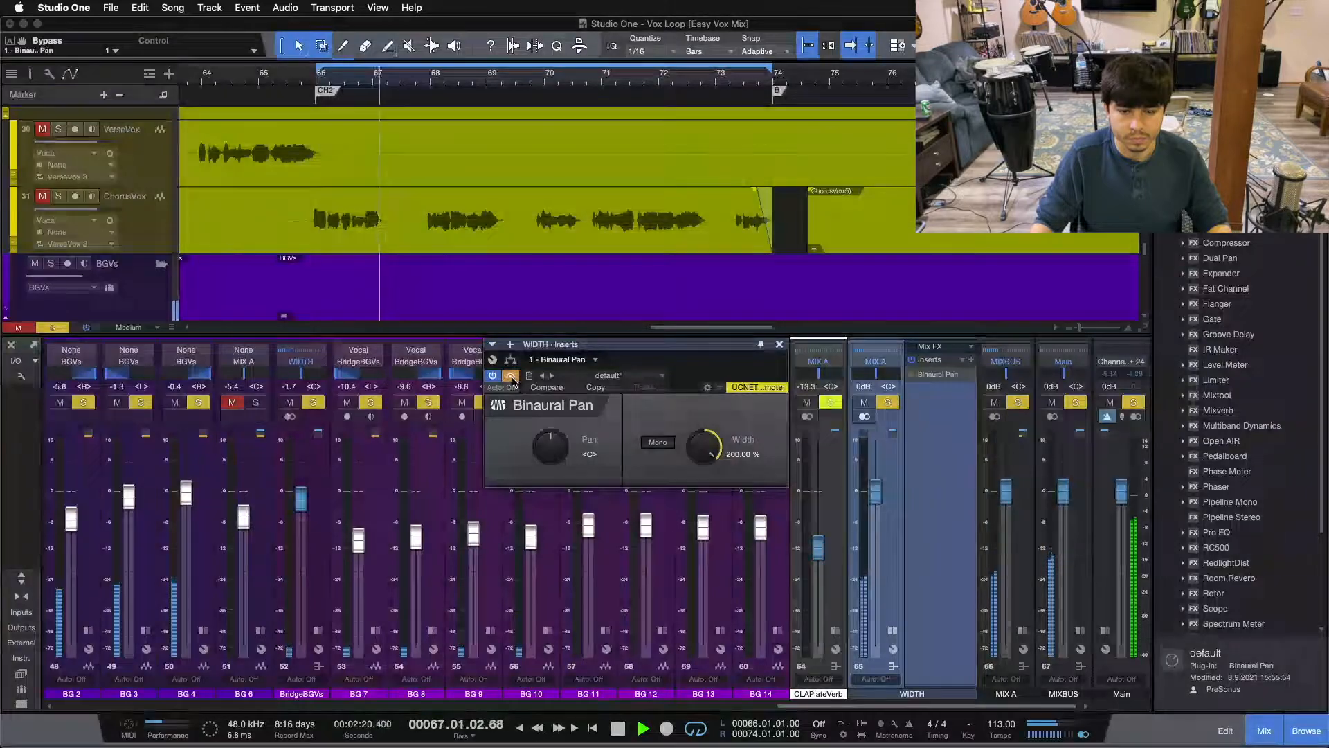
left_click(512, 378)
Step: Reduce the Binaural Pan's width to 110%, comparing against bypass by ear, and stop playback
left_click_drag(703, 446, 702, 476)
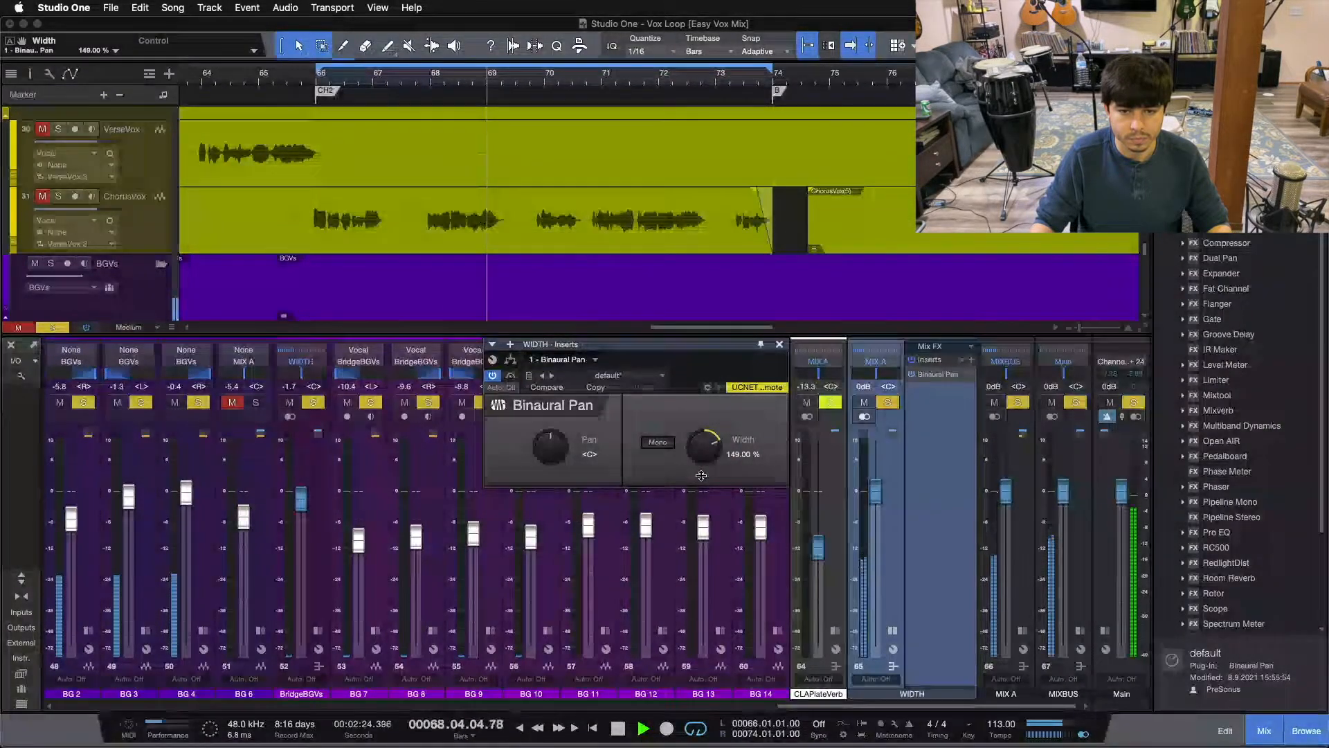
scroll(709, 450, "down", 13)
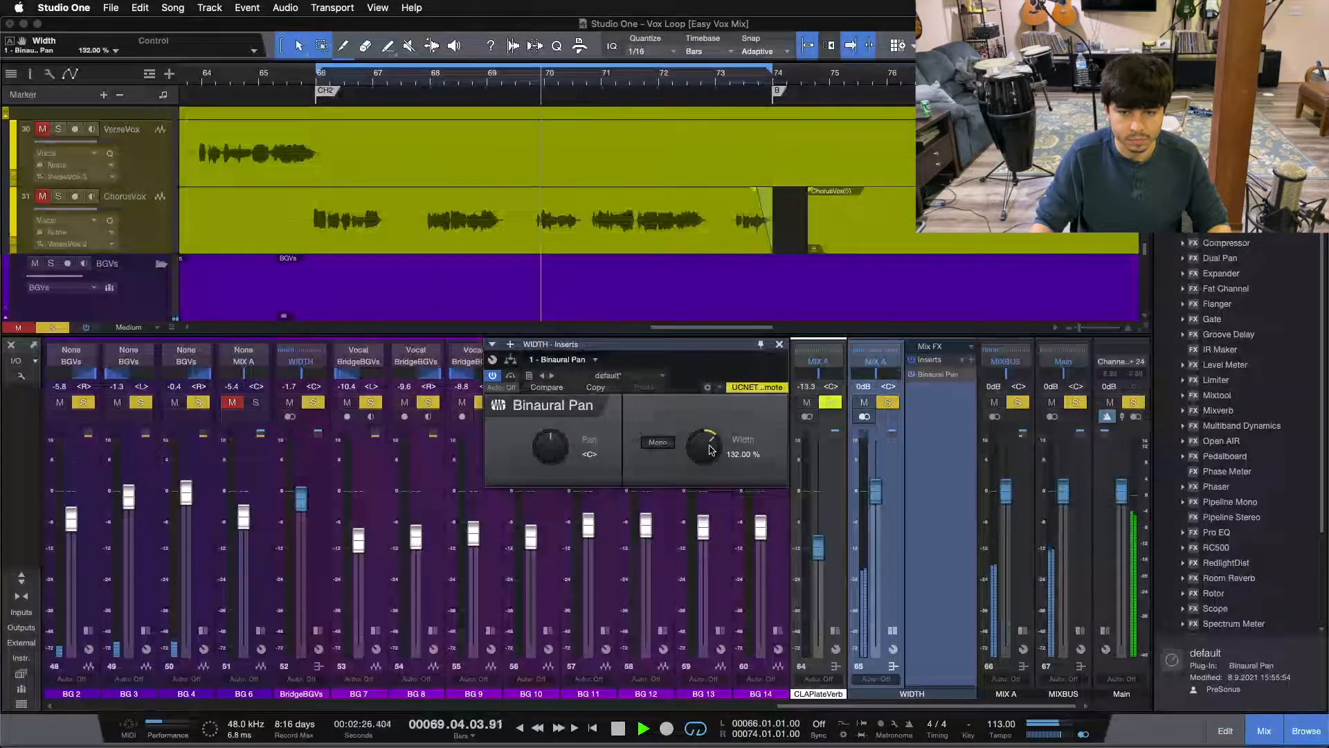
scroll(709, 450, "down", 4)
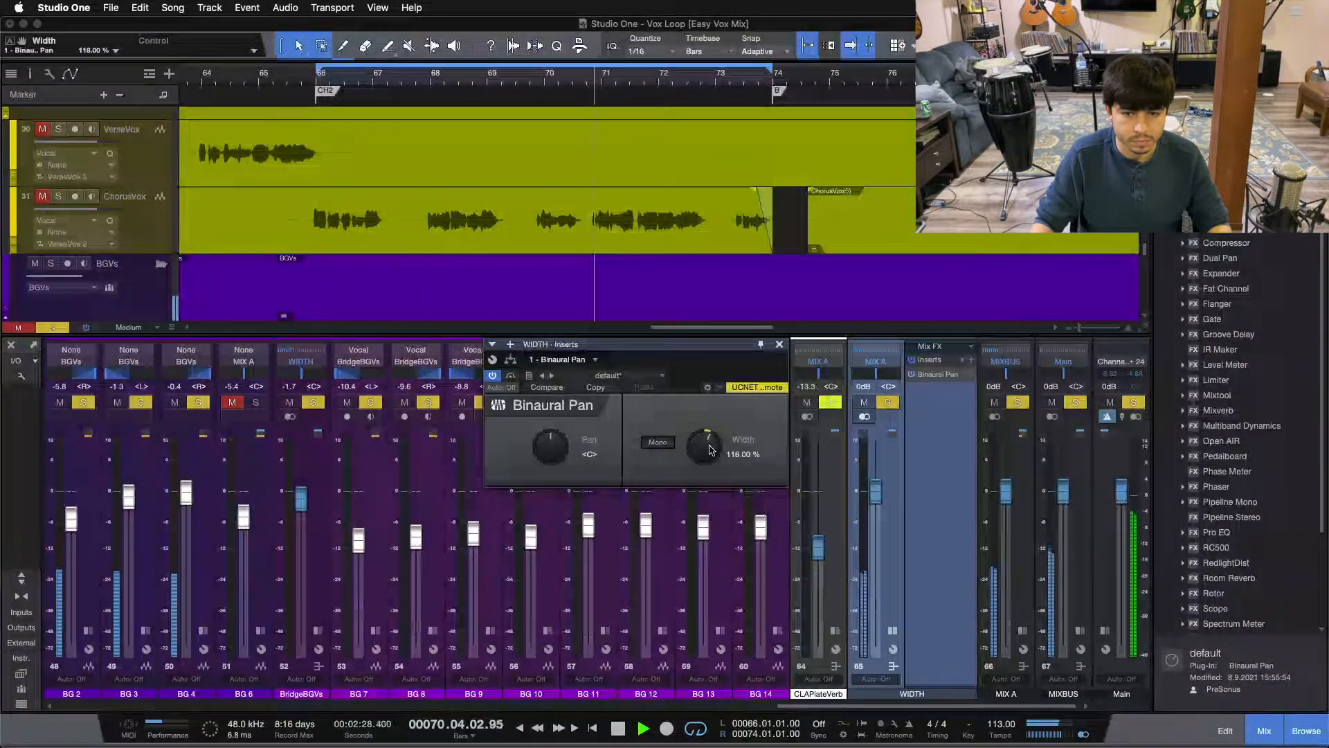
scroll(709, 450, "down", 2)
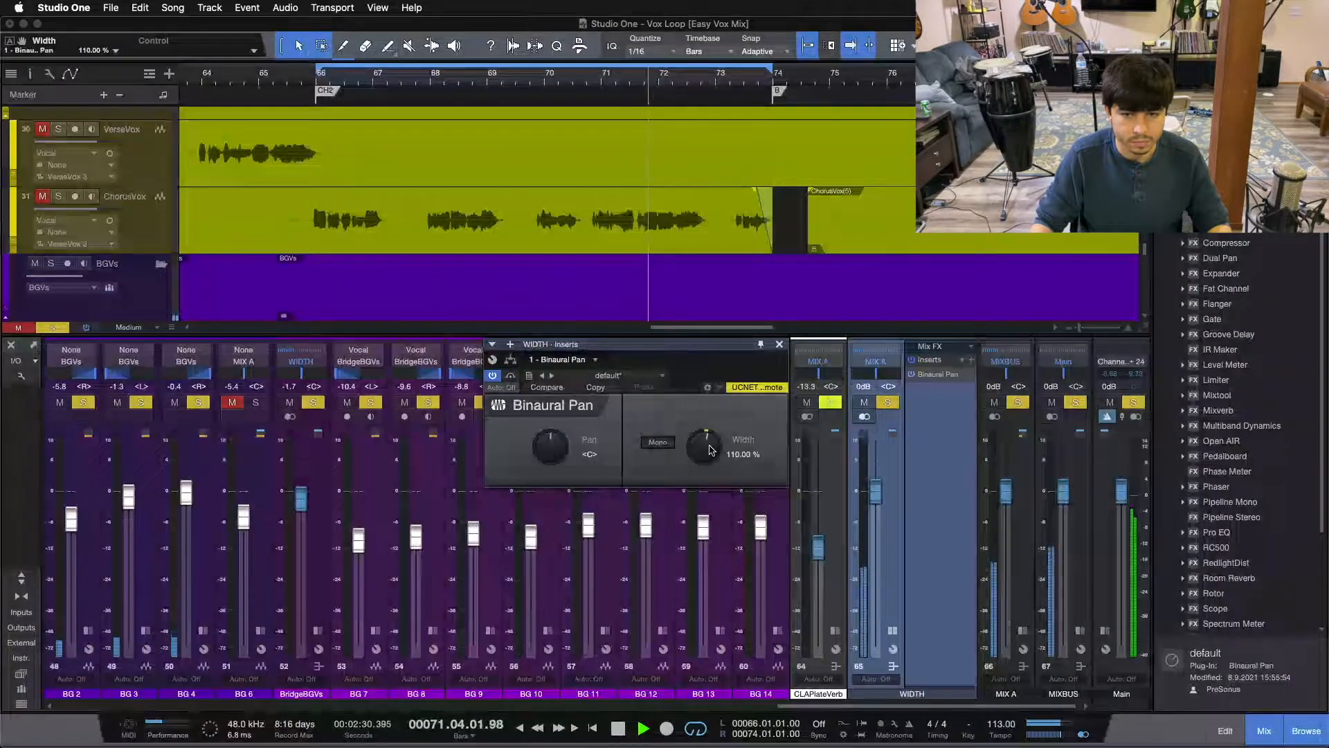
left_click(511, 375)
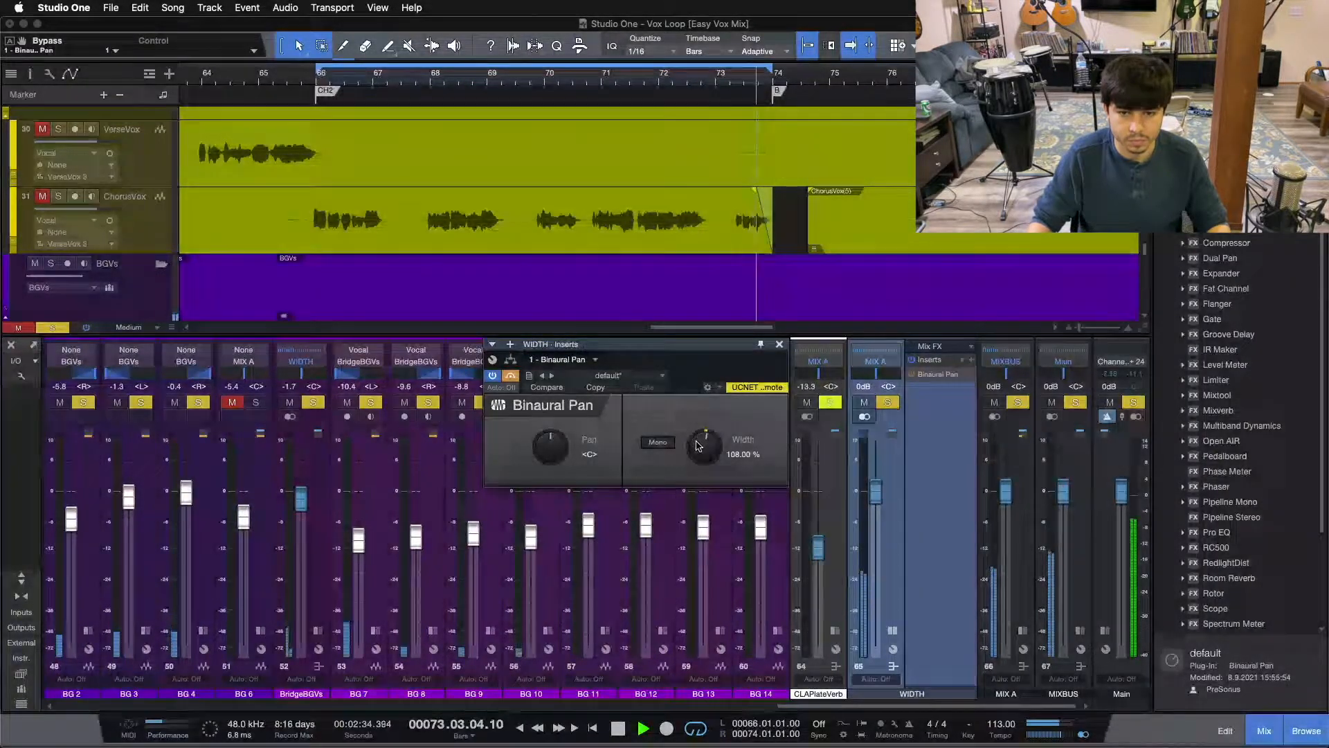
left_click(511, 376)
scroll(704, 446, "up", 1)
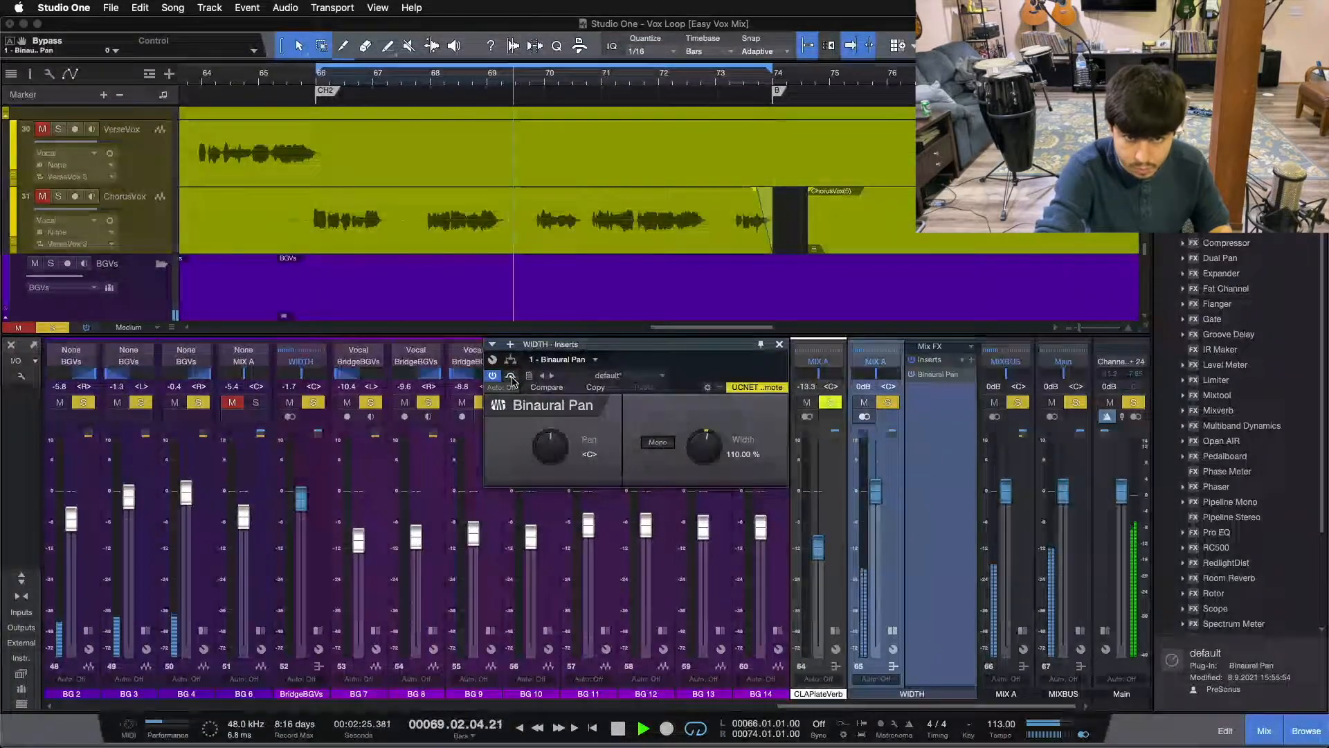
key("space")
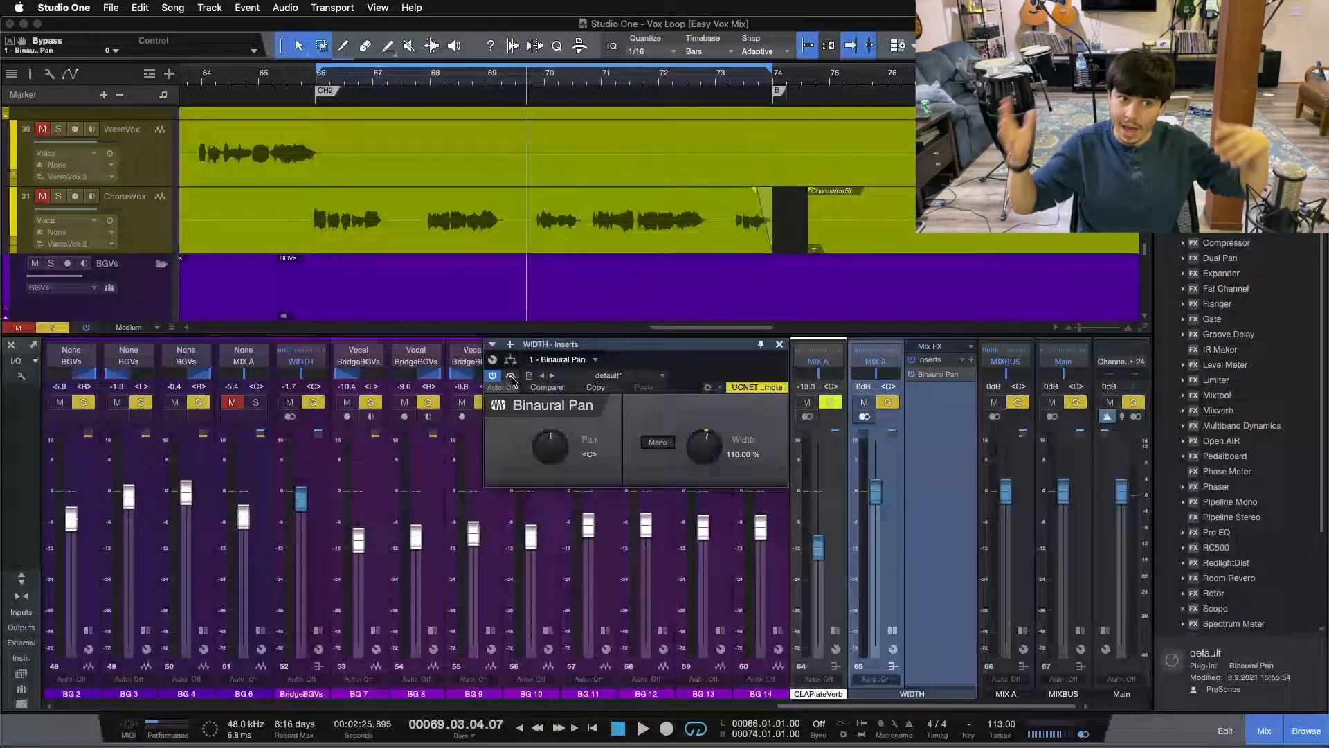
Step: Unsolo the WIDTH bus and close its Binaural Pan window
left_click_drag(685, 372, 639, 460)
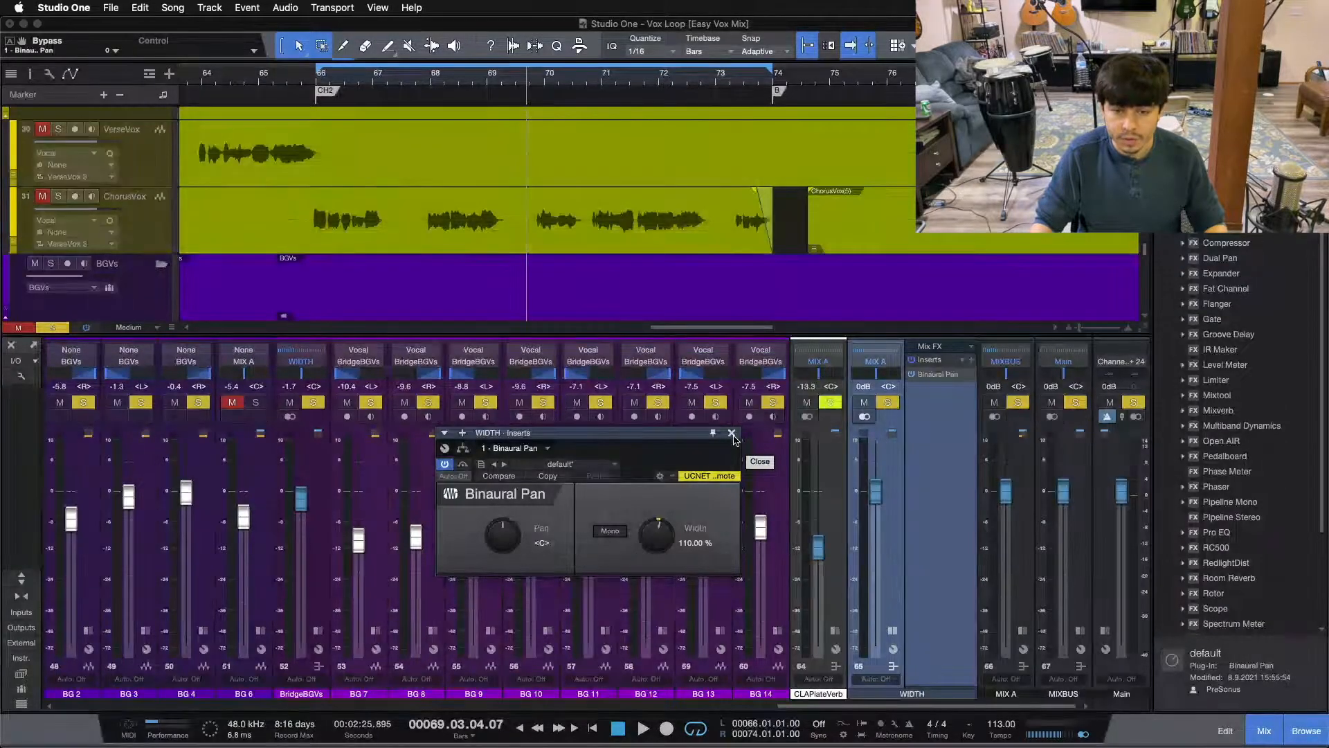
key("s")
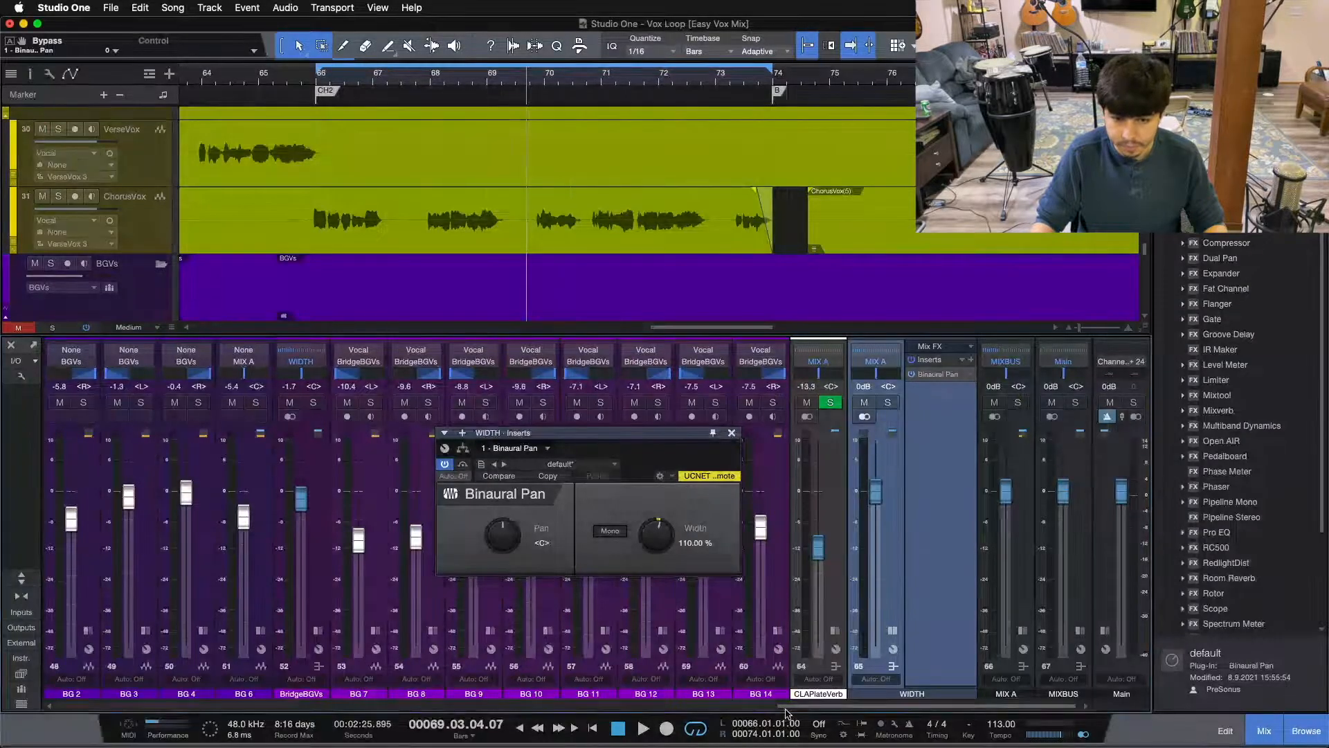
left_click(732, 432)
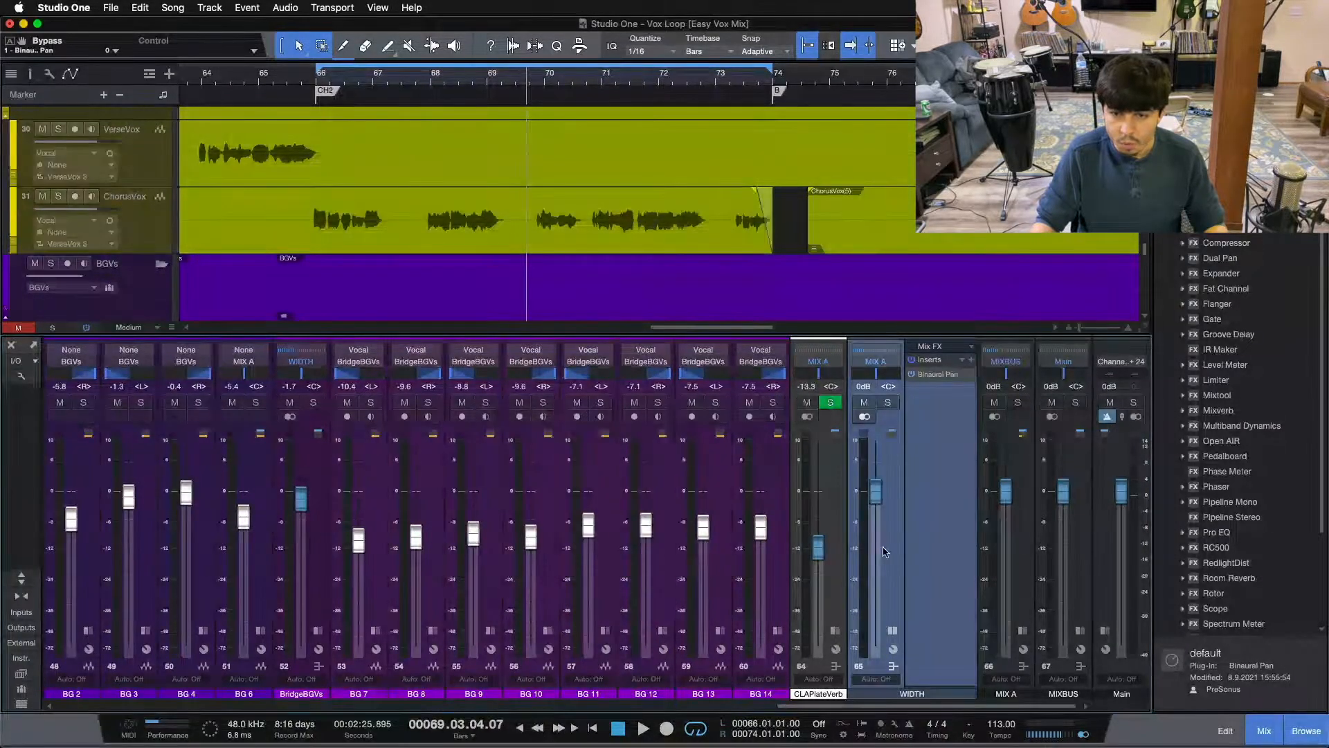
Step: Reopen the WIDTH bus's Binaural Pan, bypass it and play the full mix from bar 66 to compare
key("space")
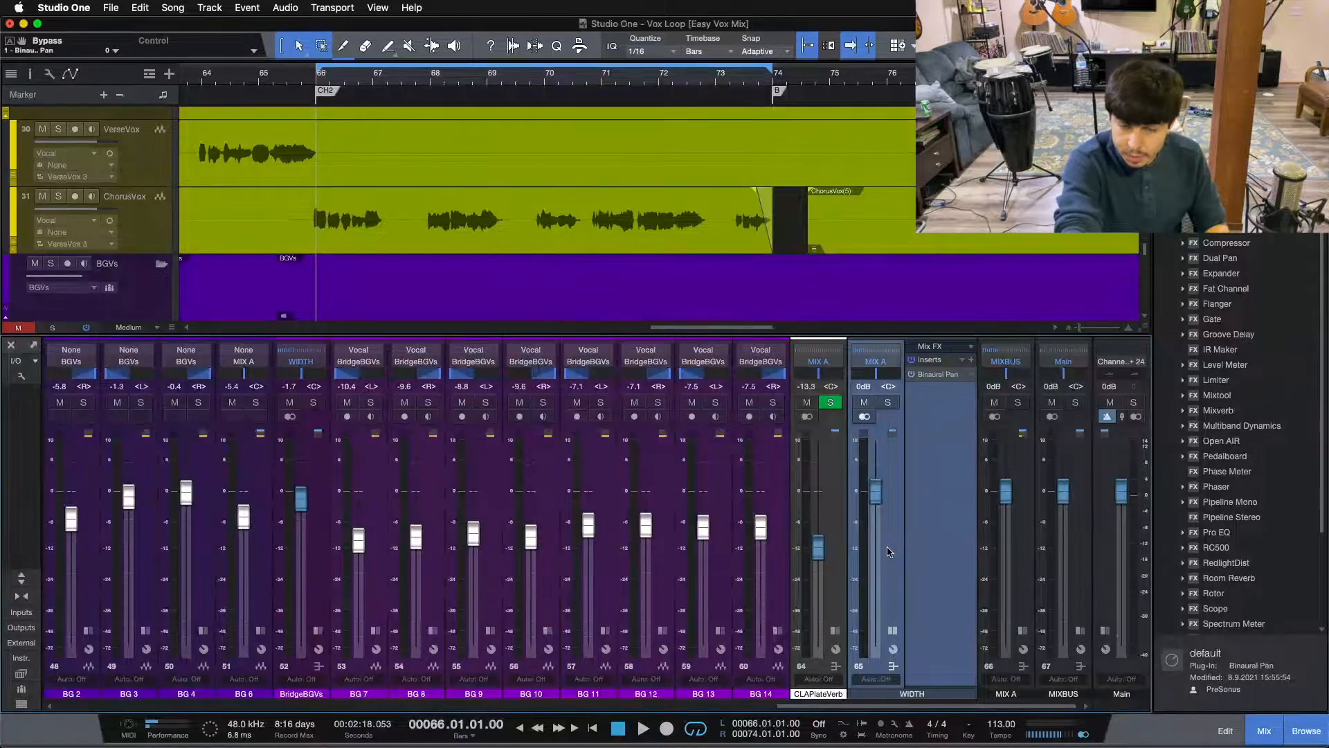
left_click(933, 377)
left_click(464, 465)
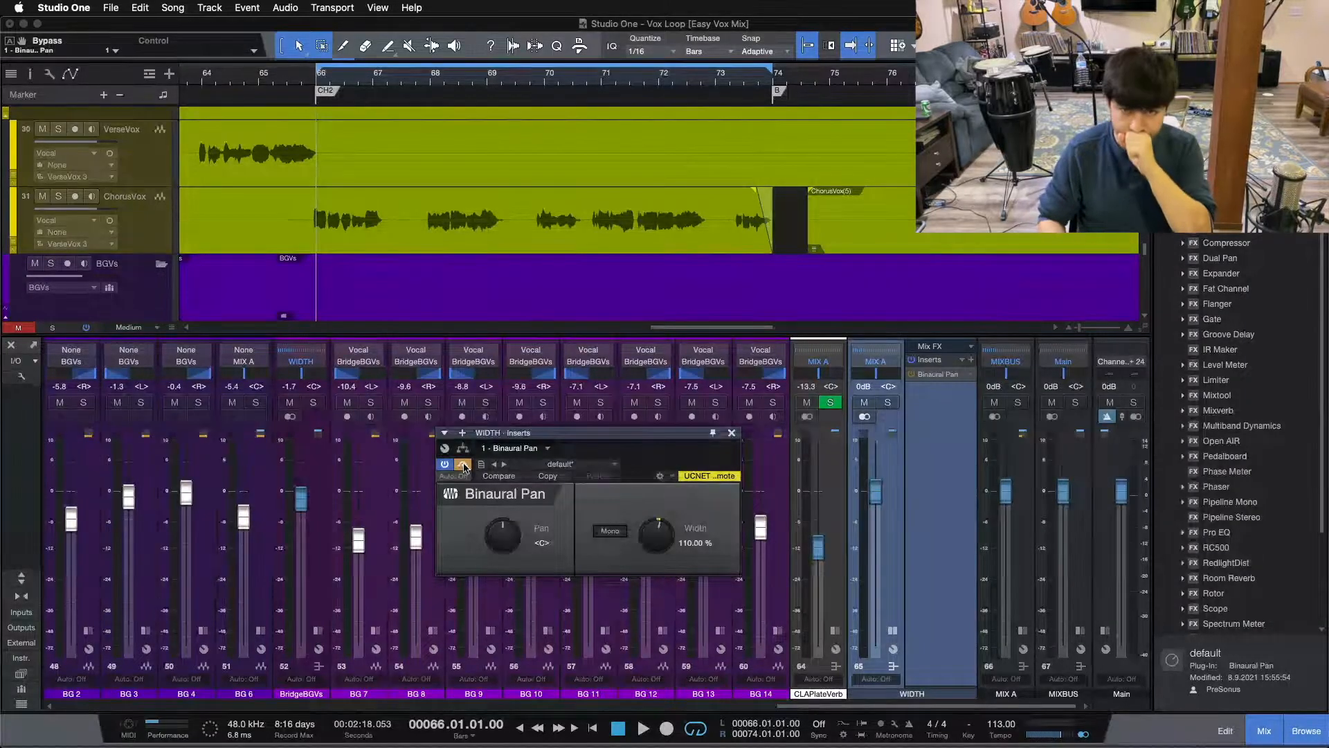
key("space")
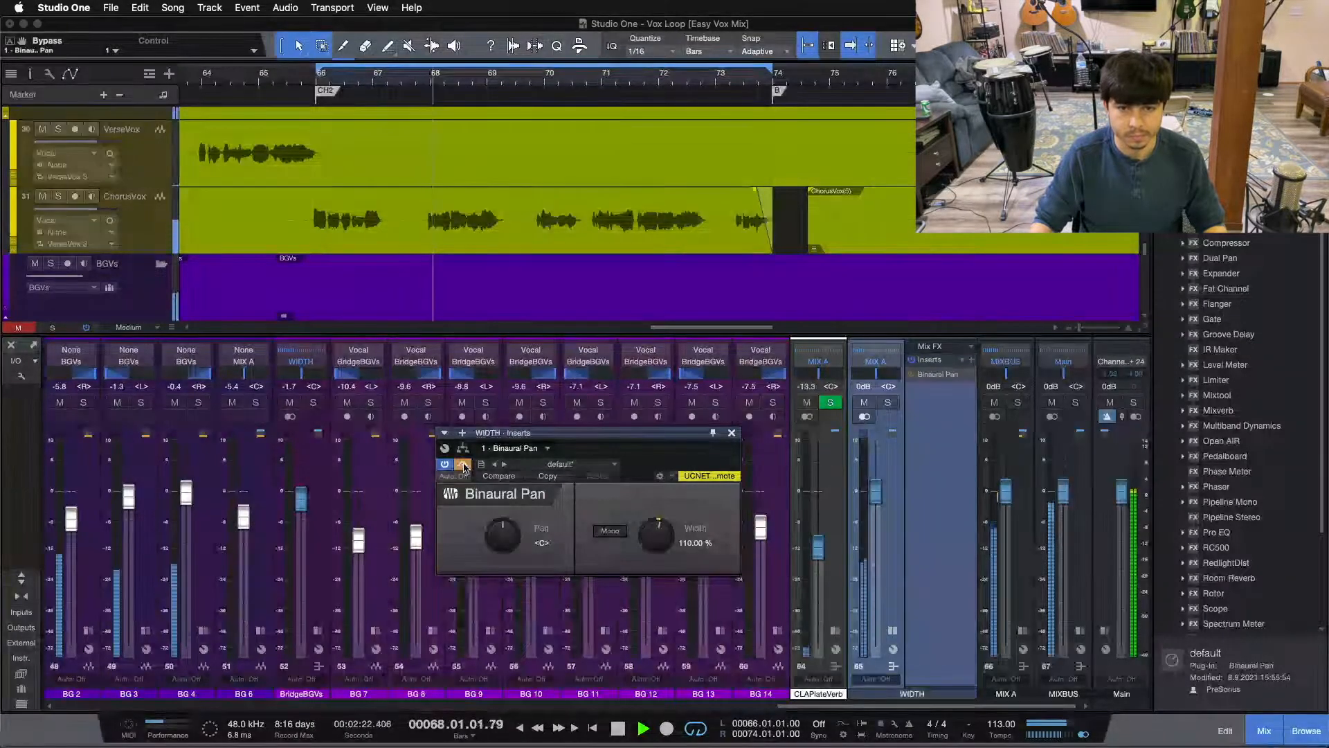
Step: Toggle the Binaural Pan's bypass during full-mix playback to compare the sound, and stop playback
left_click(464, 465)
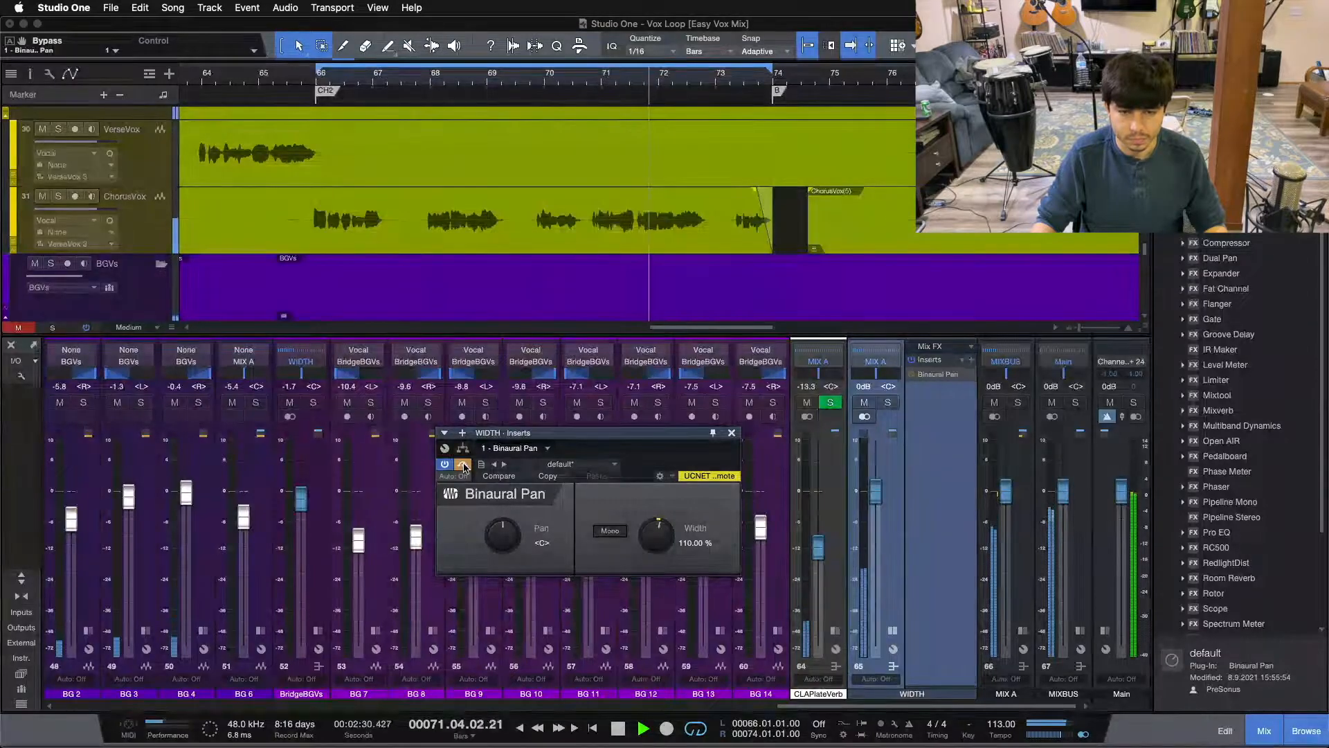
left_click(463, 465)
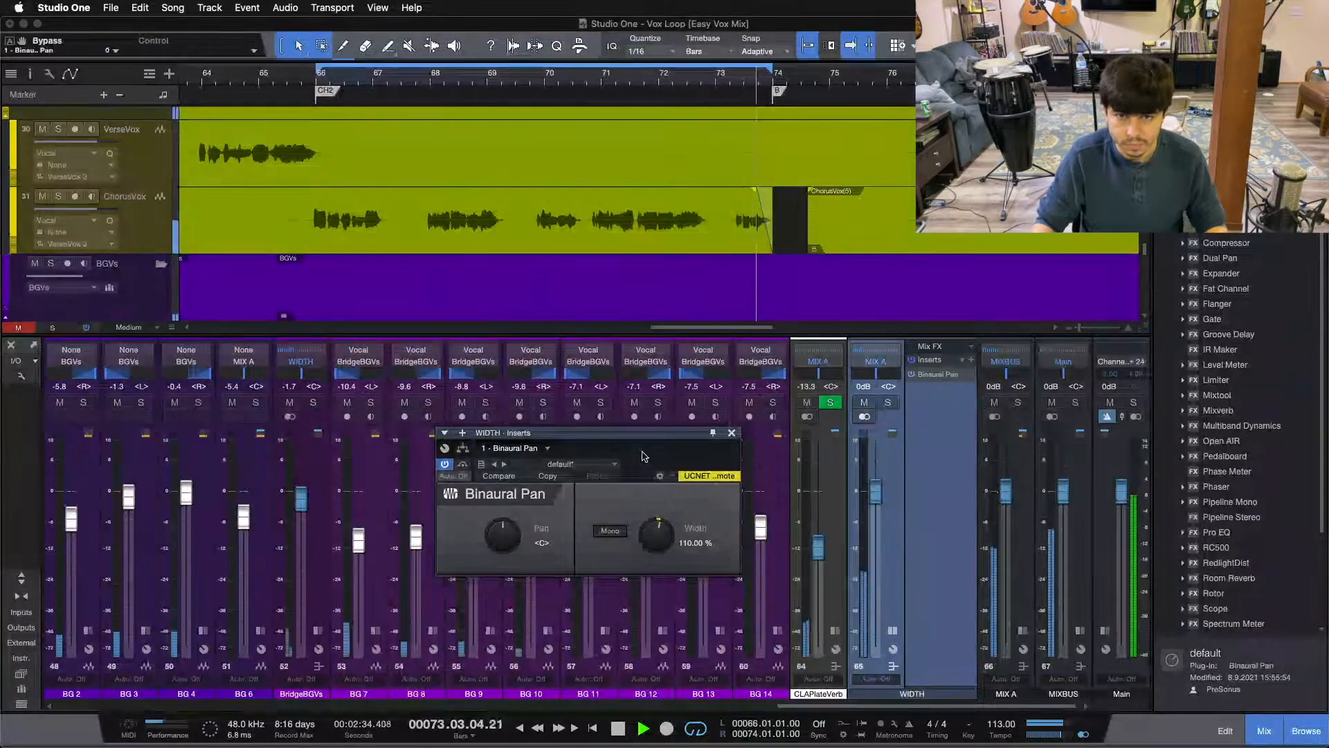
left_click(464, 467)
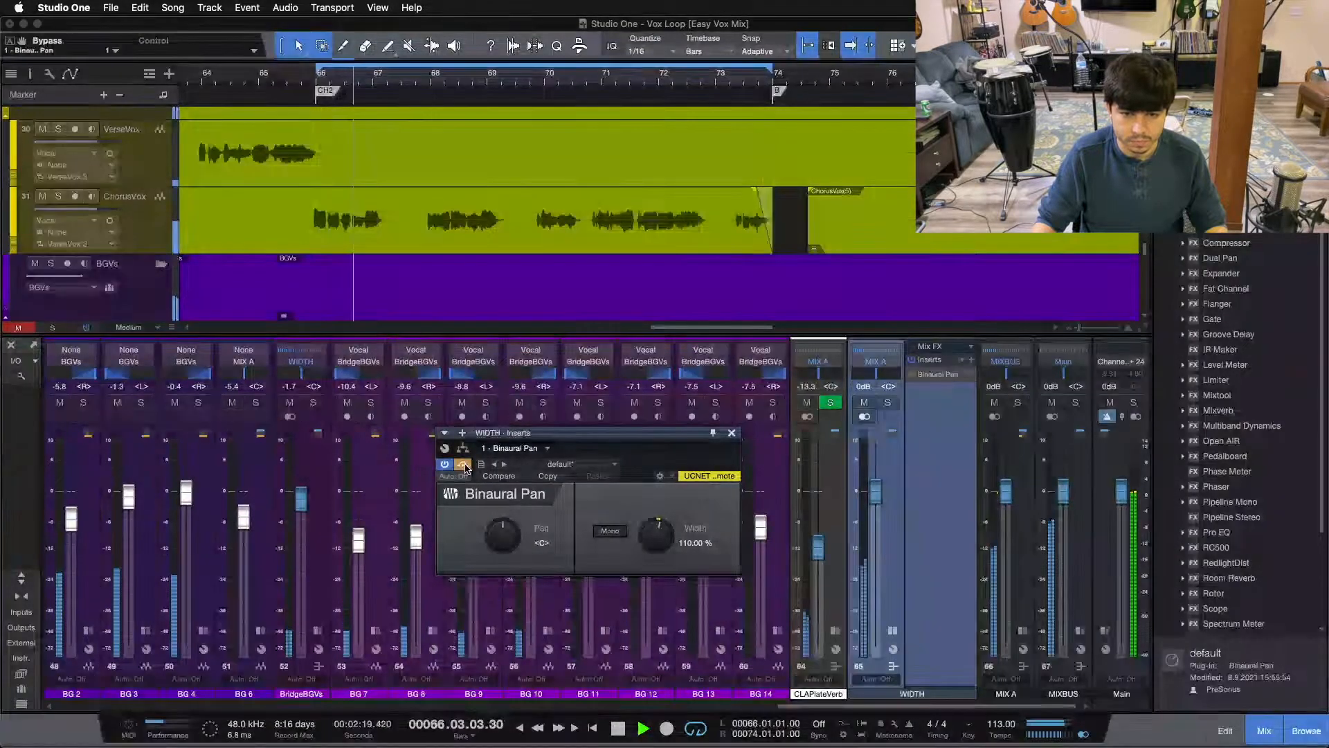
left_click(464, 467)
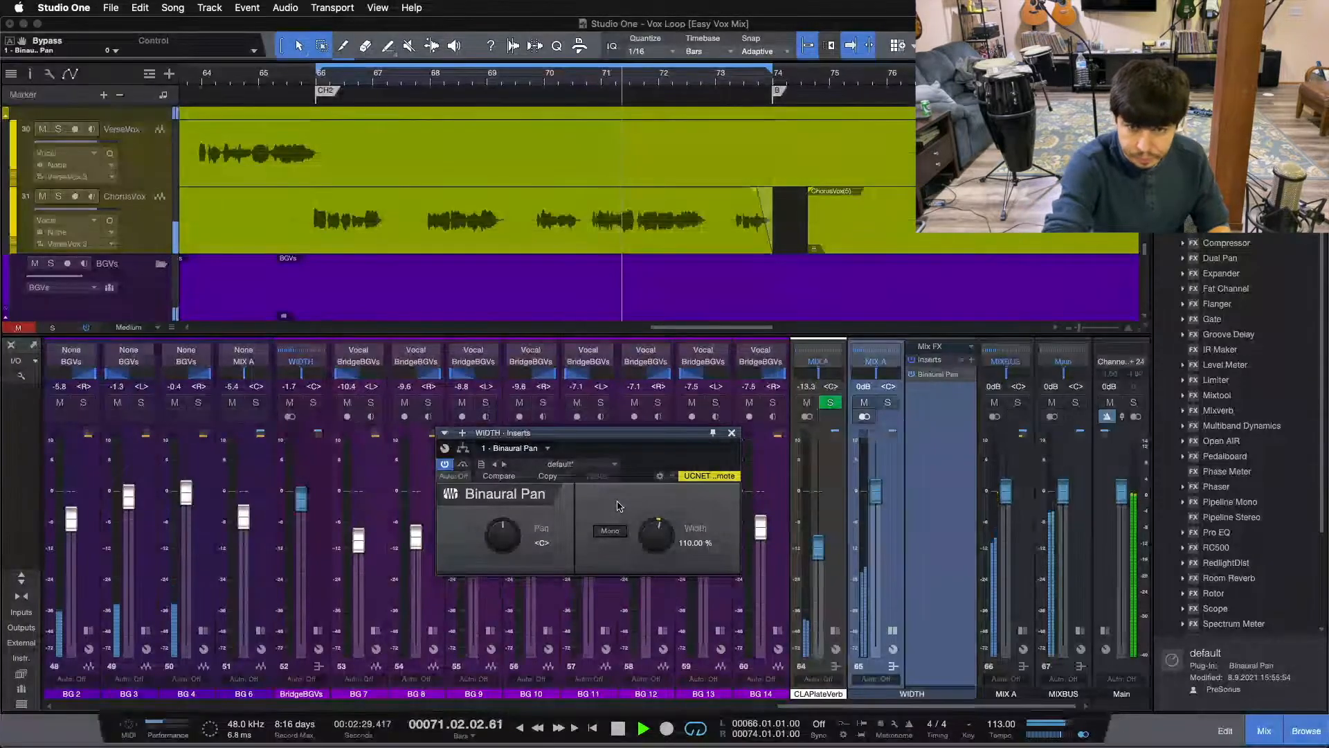
key("space")
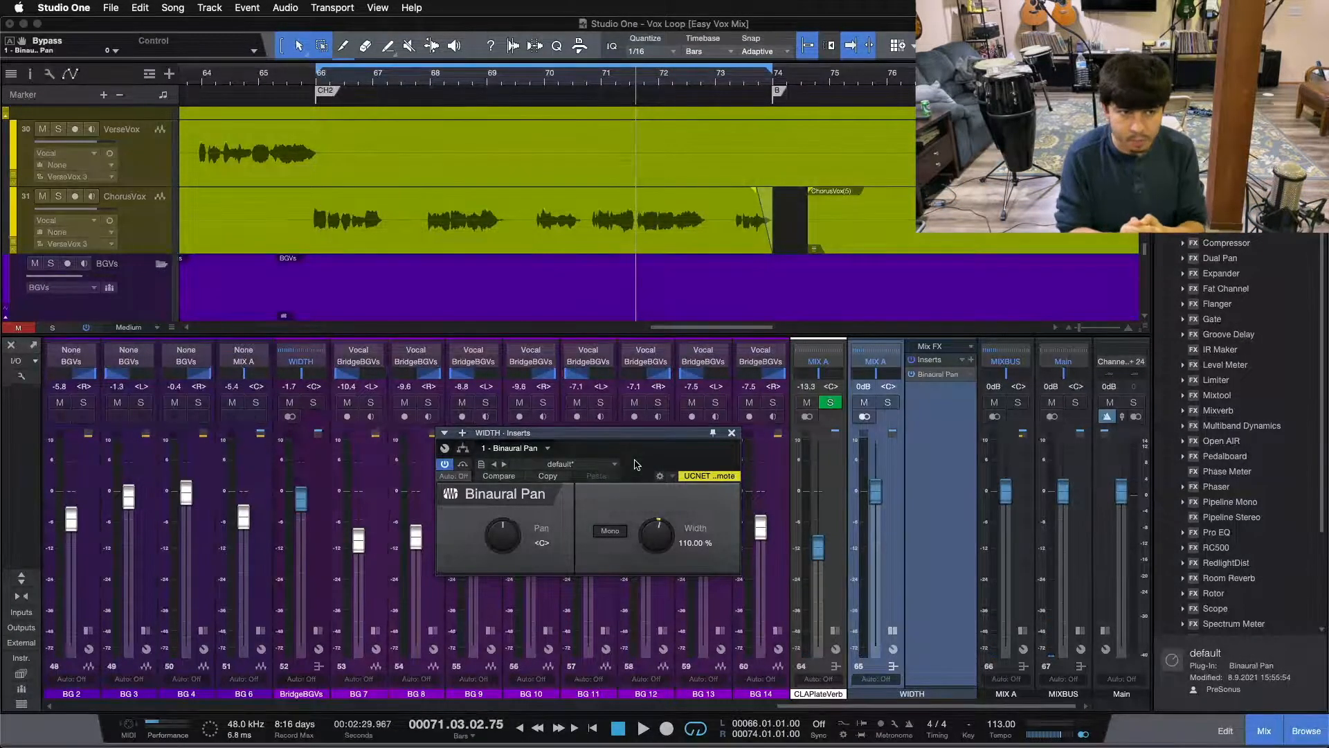
left_click(900, 540)
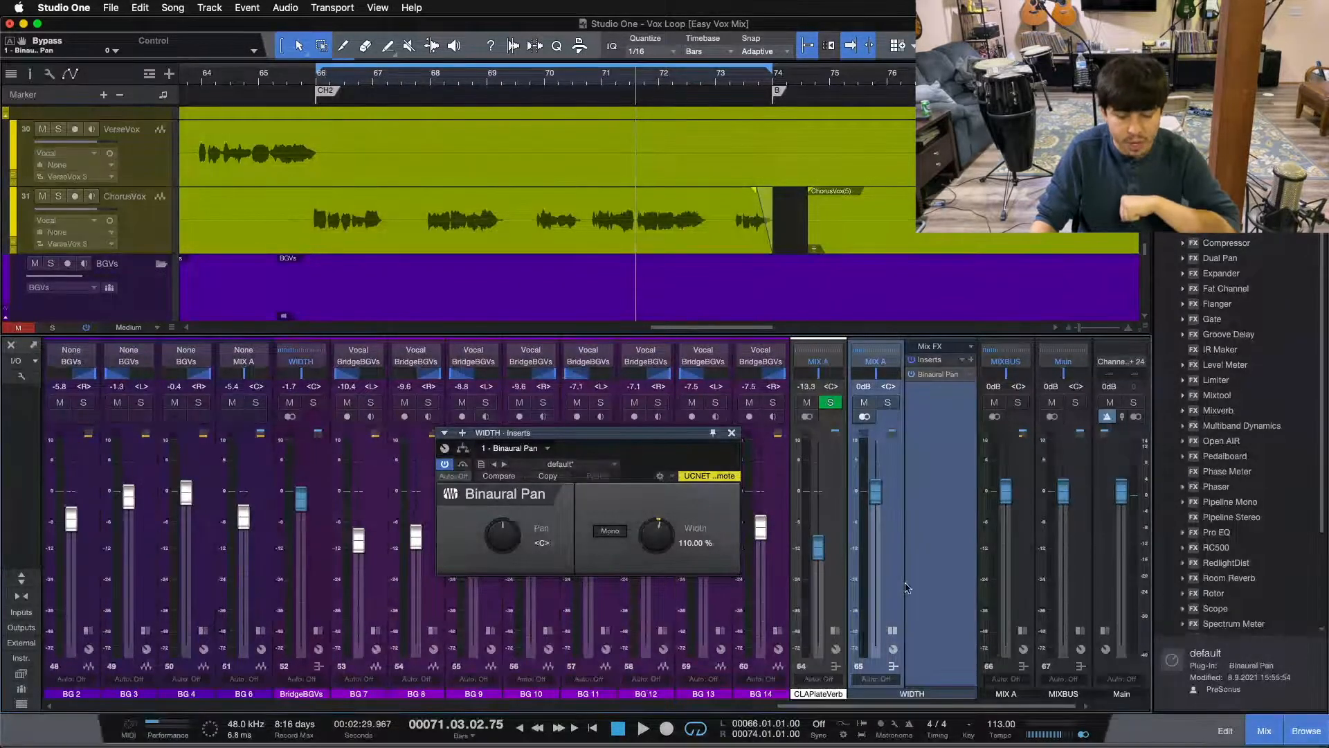
left_click(893, 631)
key("F3")
left_click(730, 433)
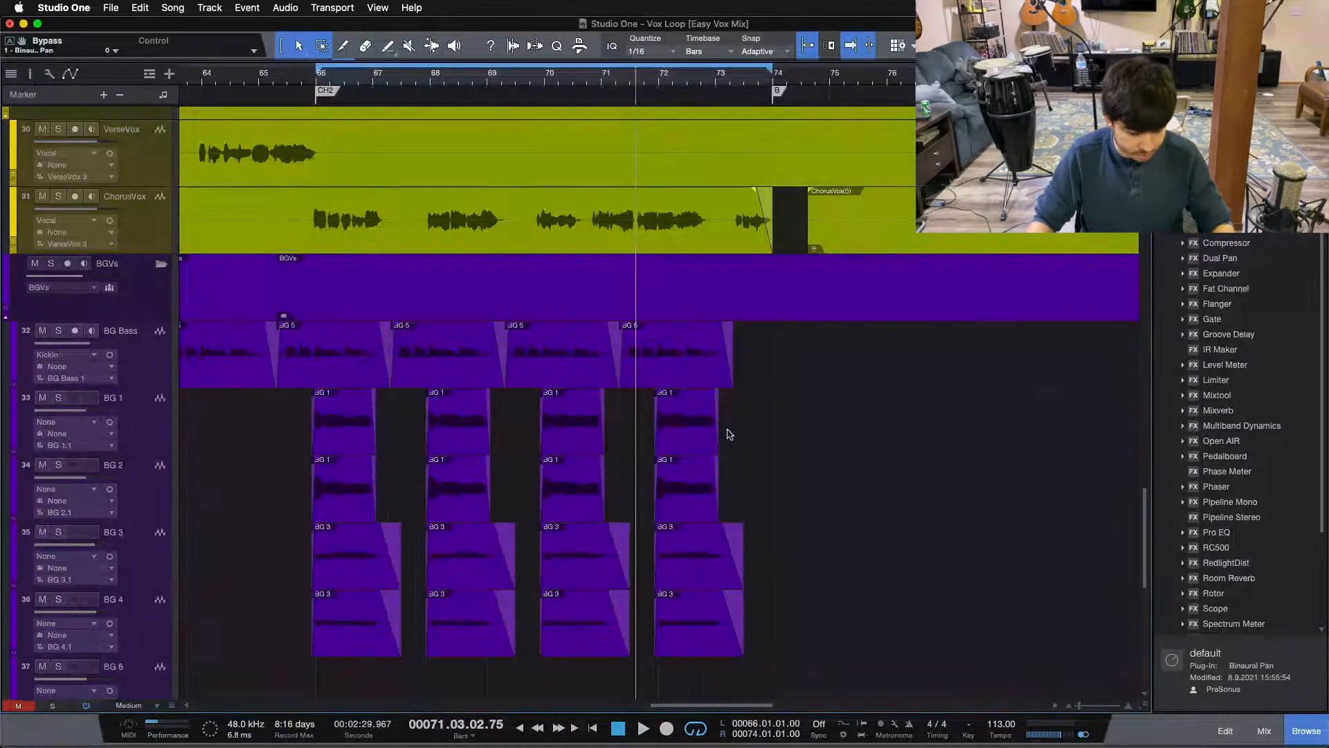
key("F3")
Step: Create an automation track for the Bypass parameter of the WIDTH bus's Binaural Pan and close the plug-in window
left_click(965, 631)
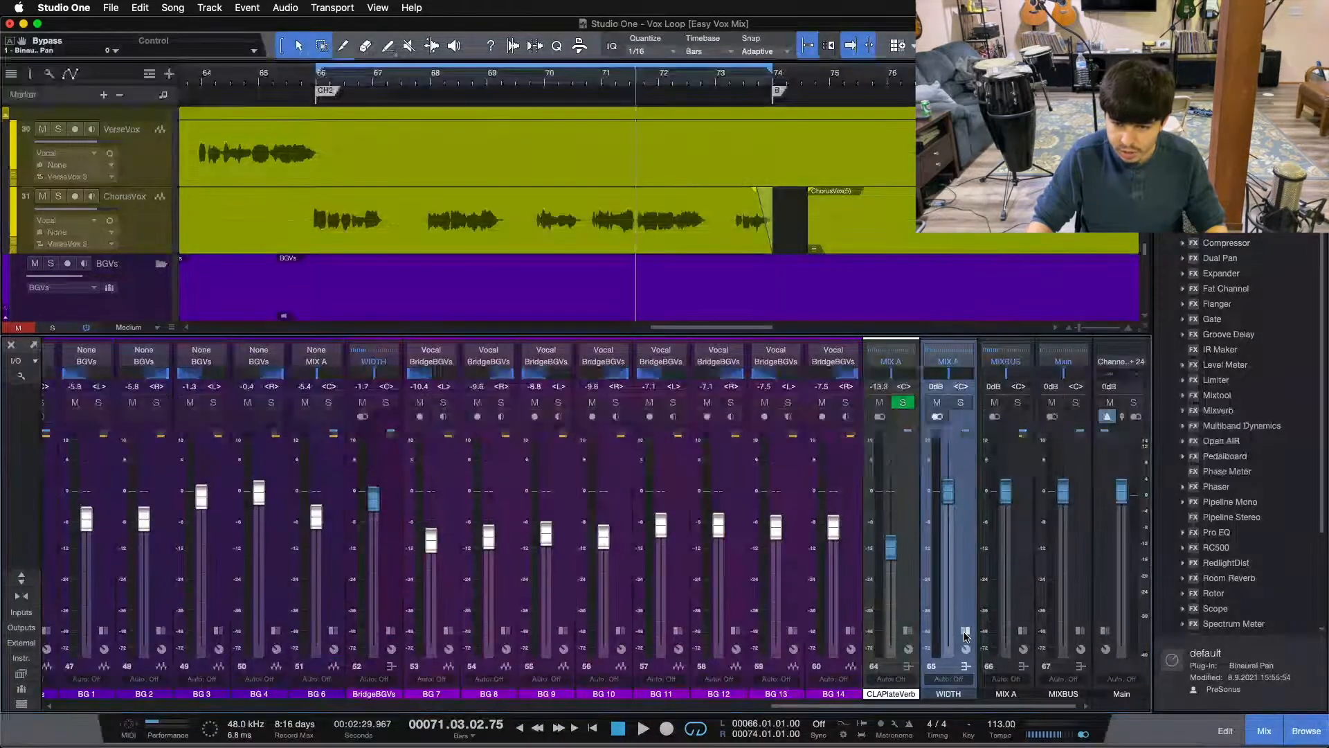
left_click(999, 375)
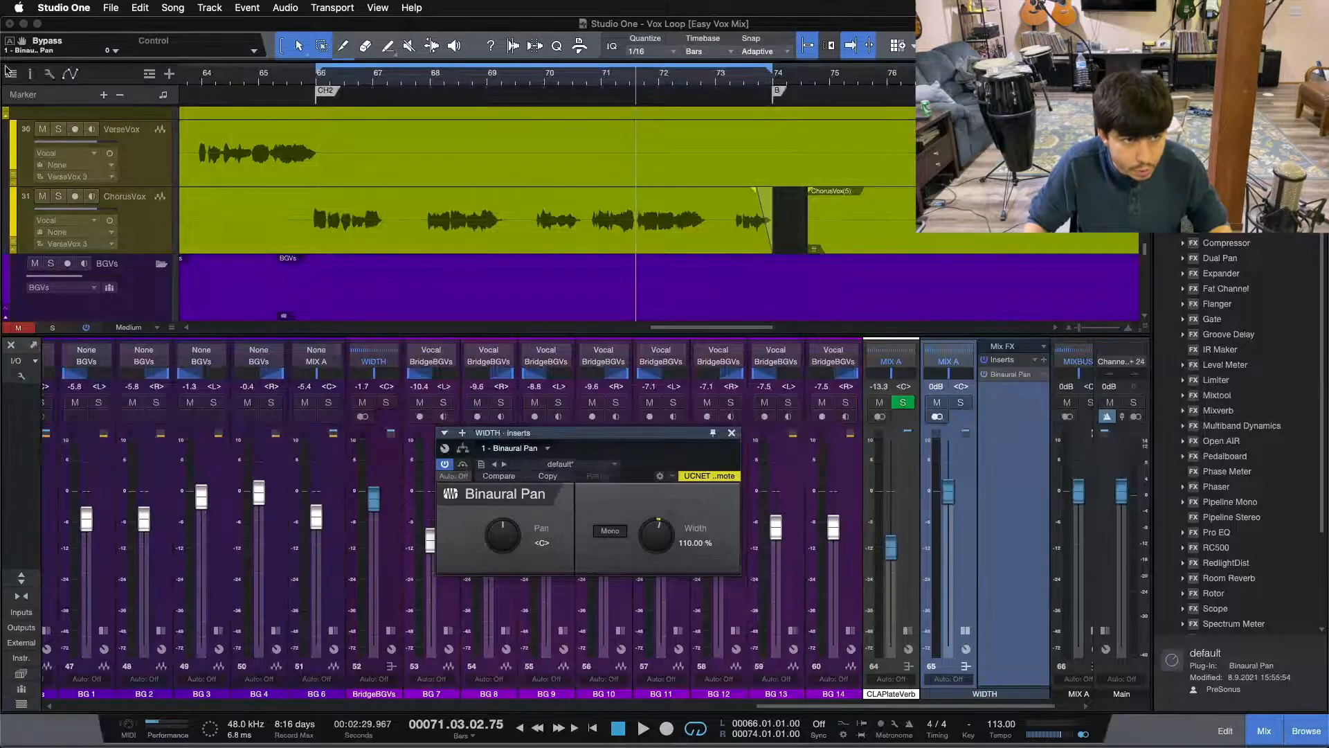
left_click(9, 42)
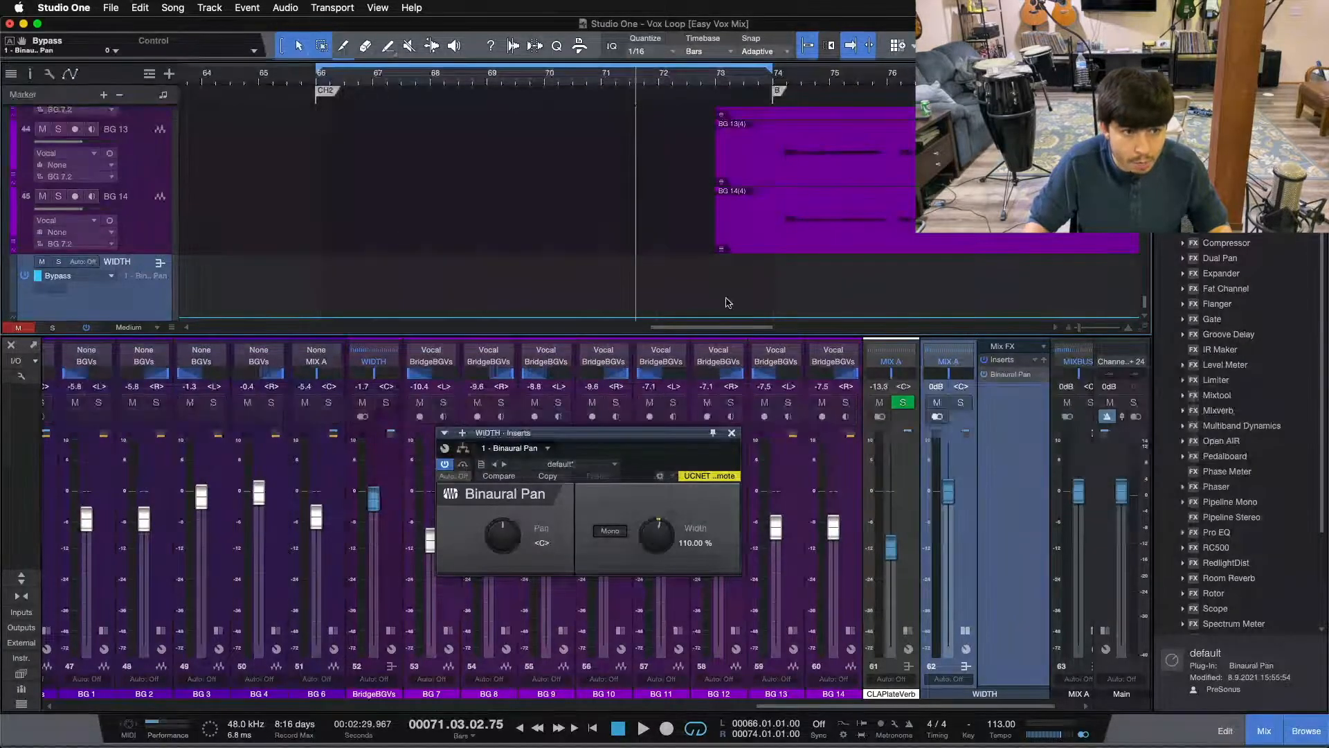
left_click(733, 434)
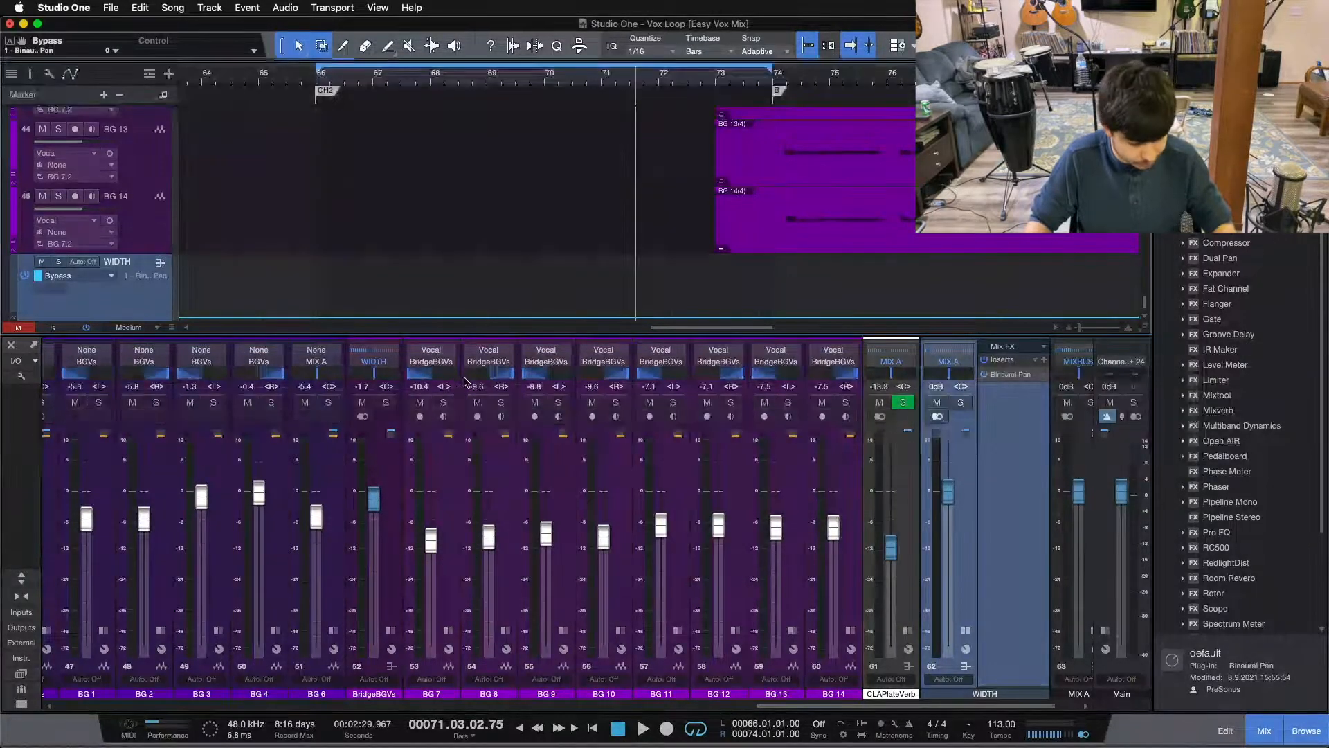
Step: Move the WIDTH automation track out of the BGVs folder and place it below the folder
scroll(900, 710, "right", 2)
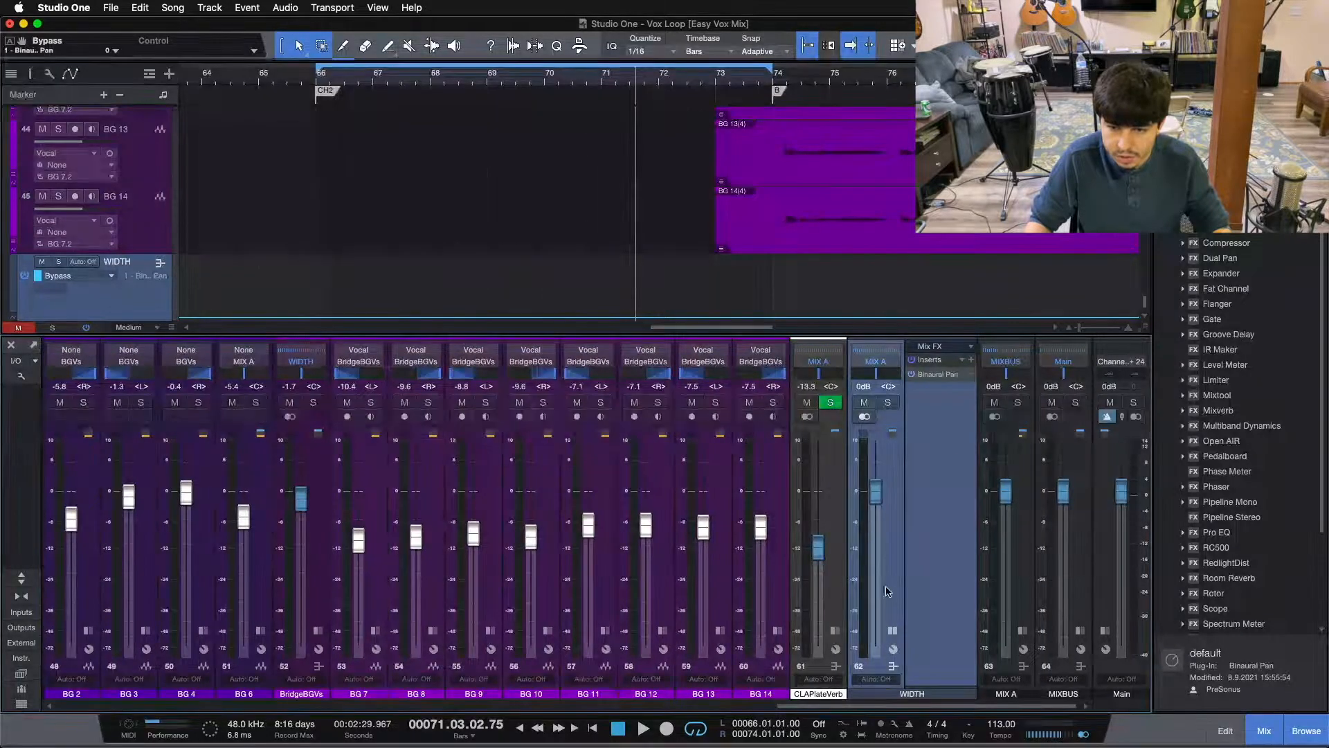
key("F3")
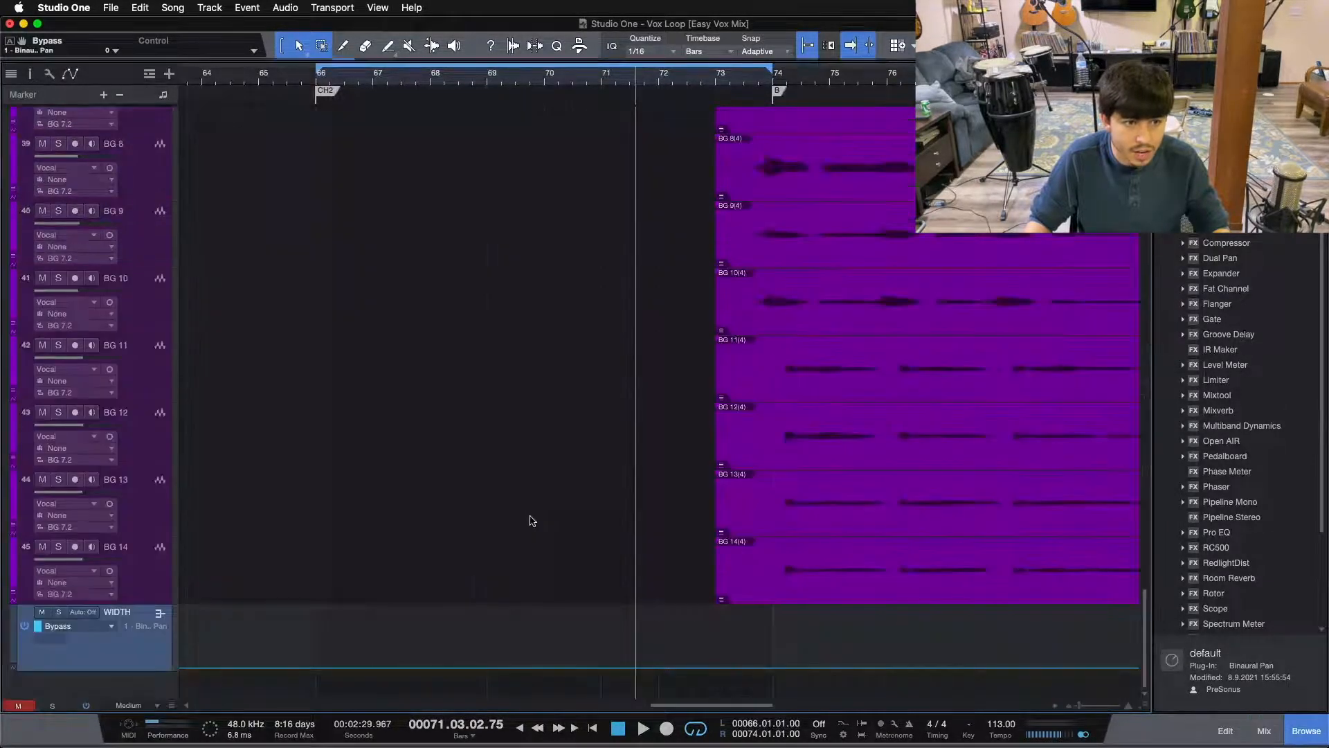
scroll(198, 593, "up", 10)
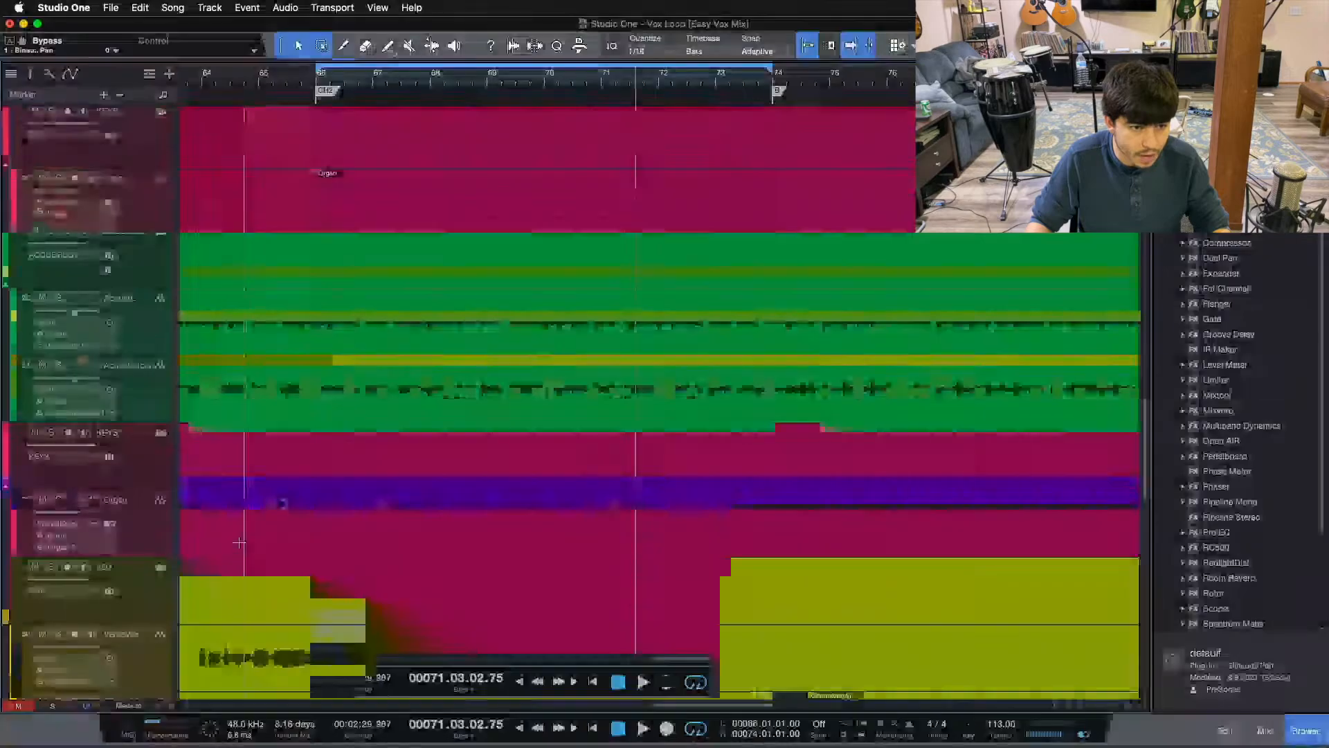
scroll(281, 371, "down", 10)
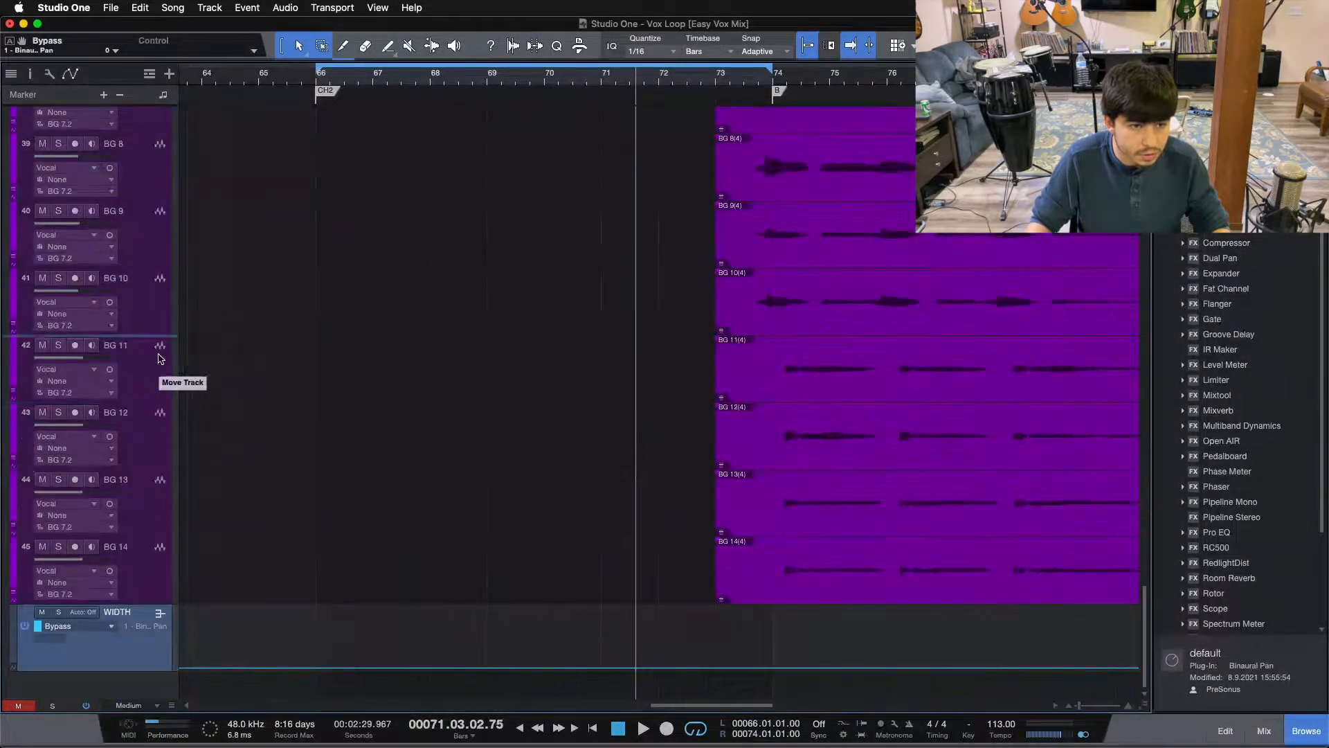
scroll(160, 358, "up", 6)
scroll(157, 358, "up", 4)
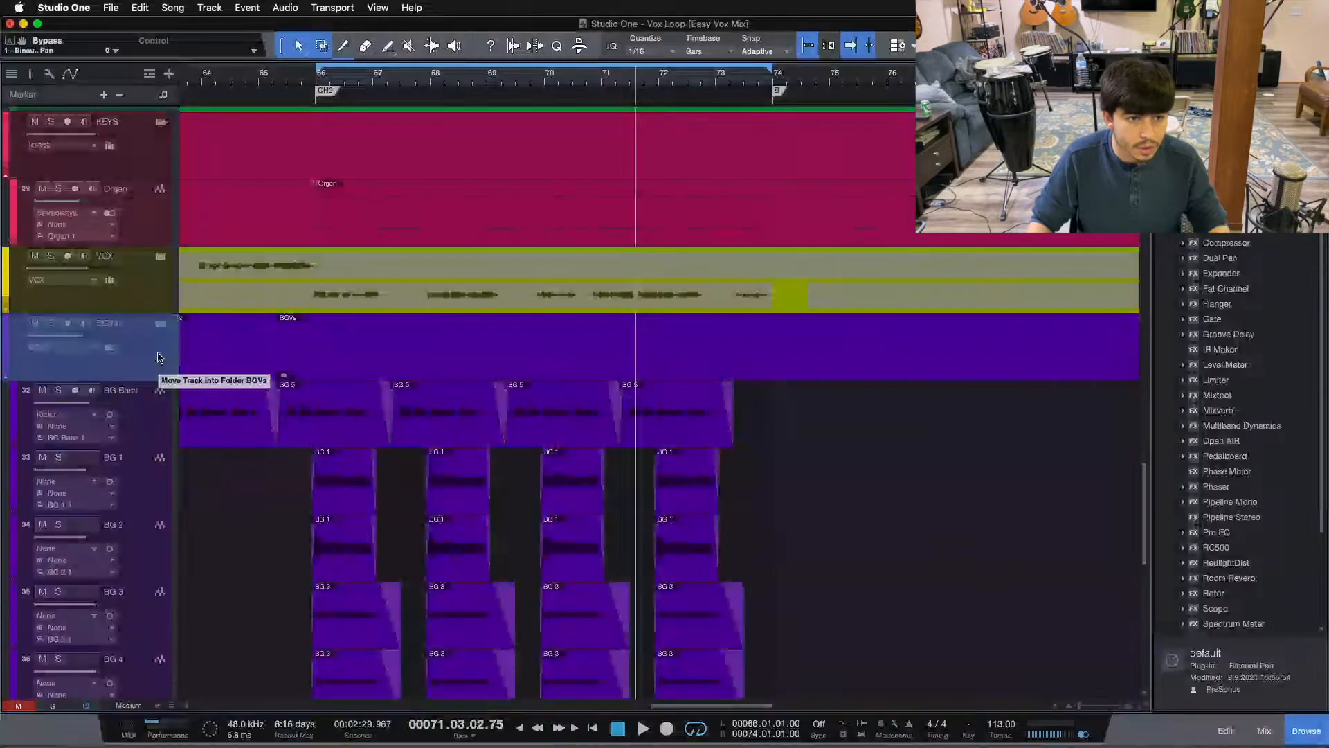
left_click_drag(138, 318, 141, 320)
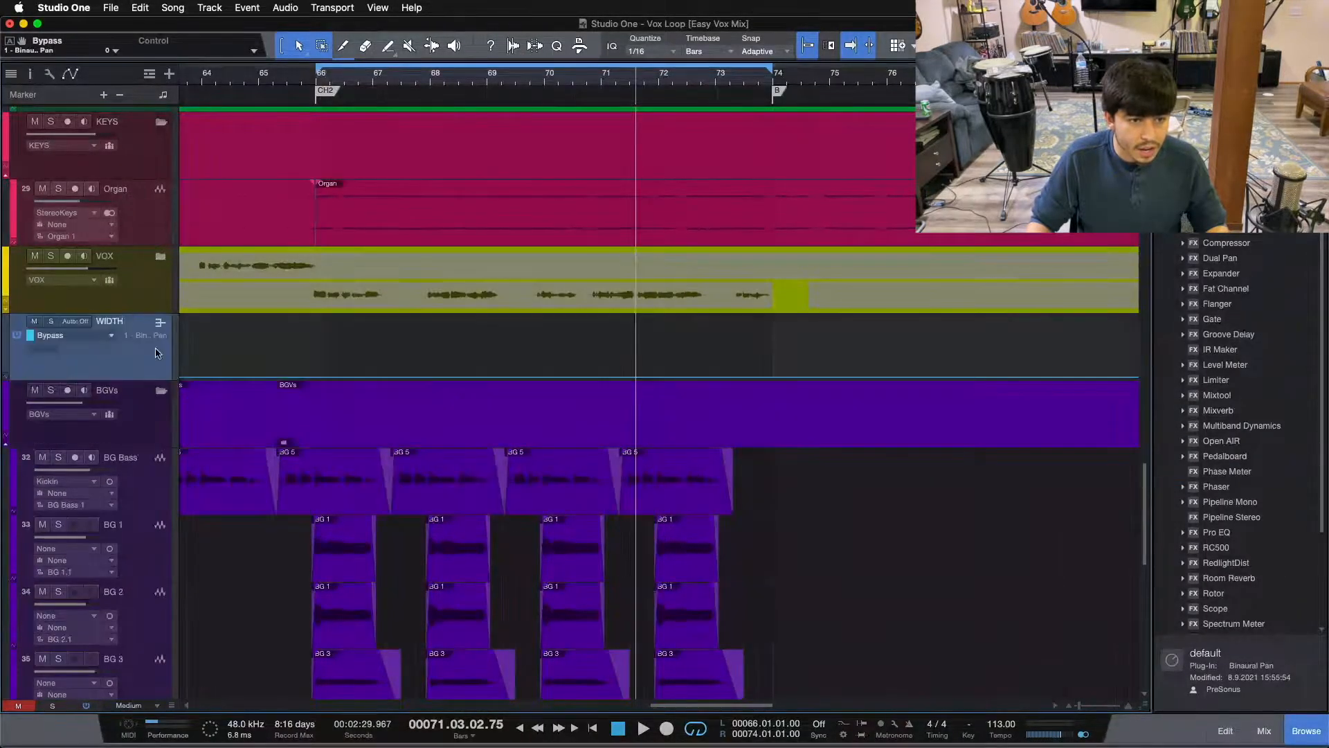
left_click(160, 398)
left_click_drag(131, 586, 69, 677)
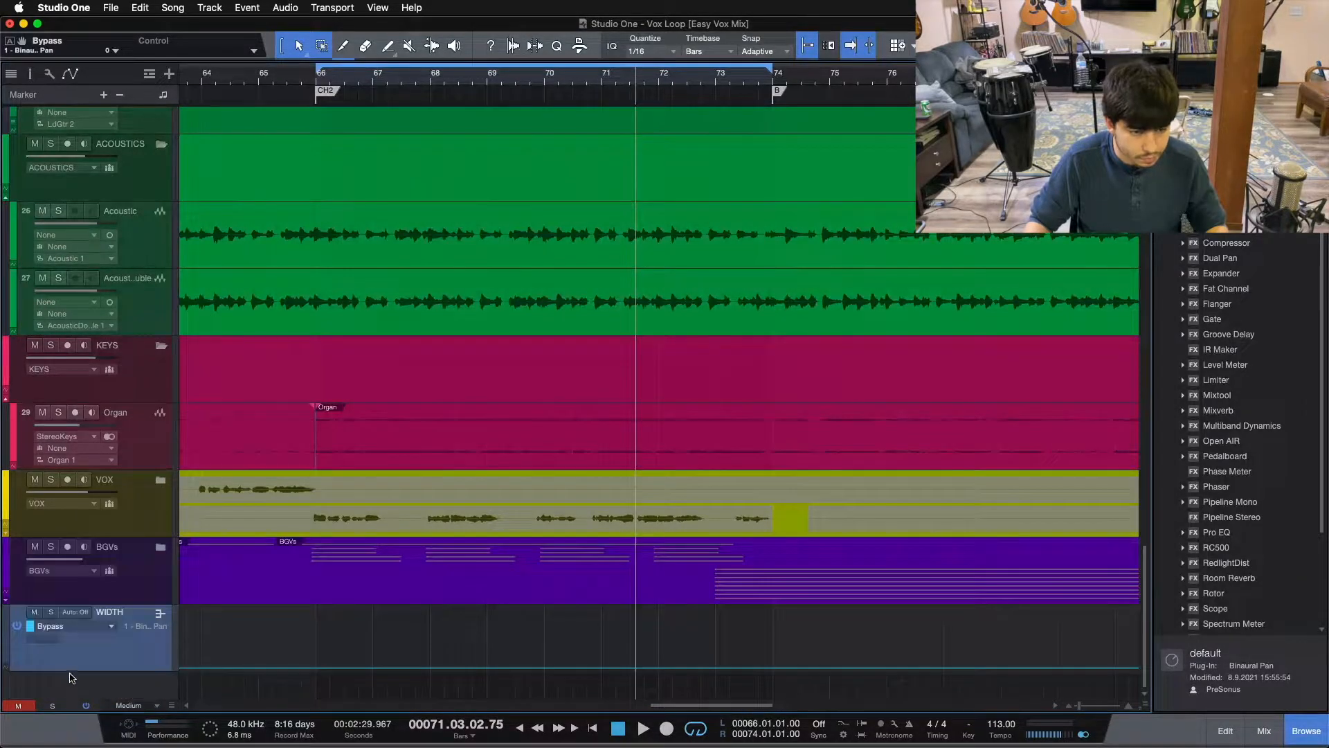
left_click(162, 550)
Step: Route the WIDTH bus to MIX A again and place its channel between CLAPlateVerb and MIX A
key("F3")
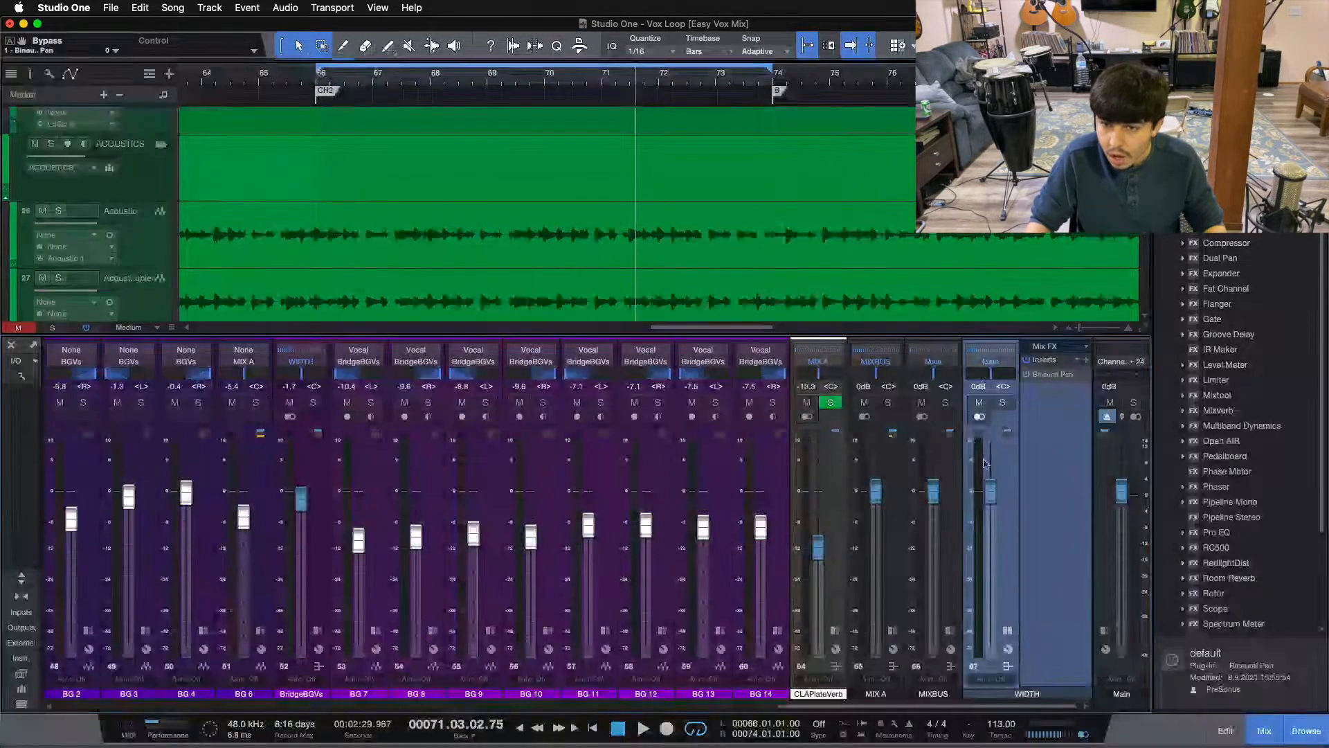
left_click(990, 360)
left_click(1018, 579)
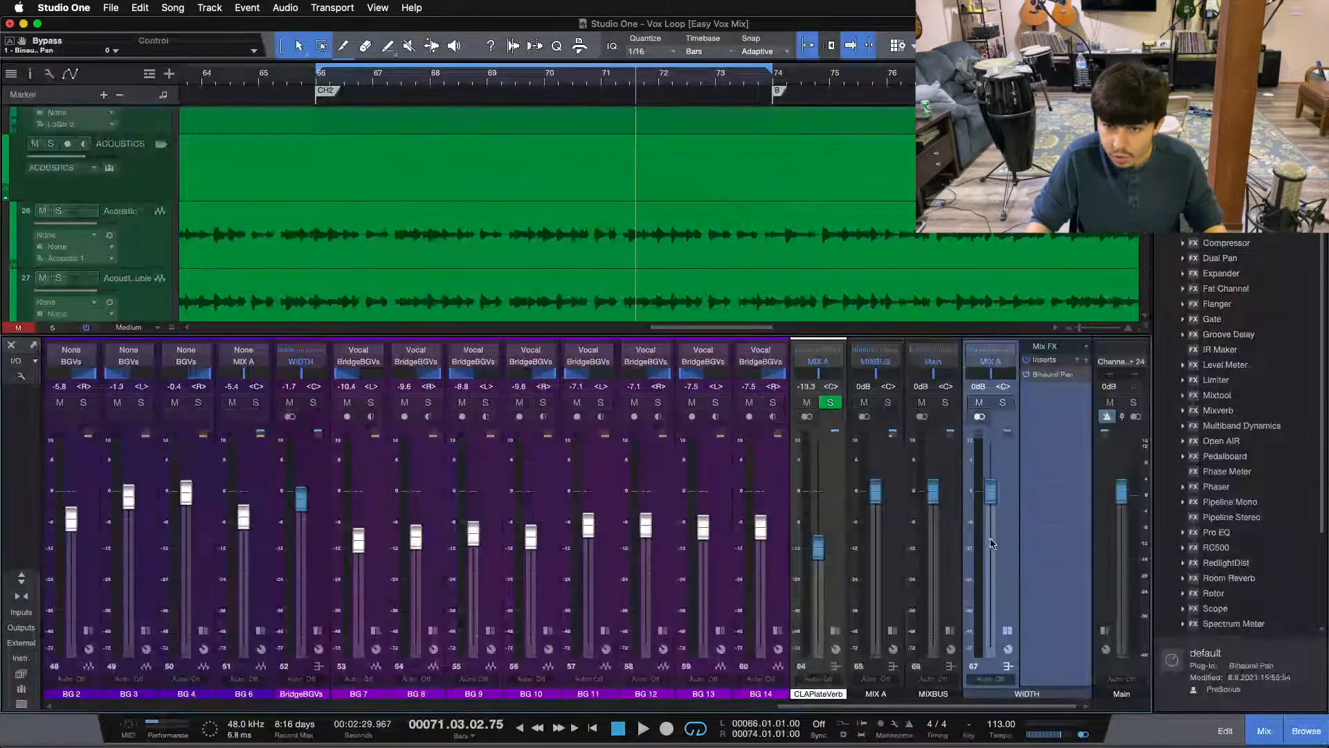
left_click(1008, 632)
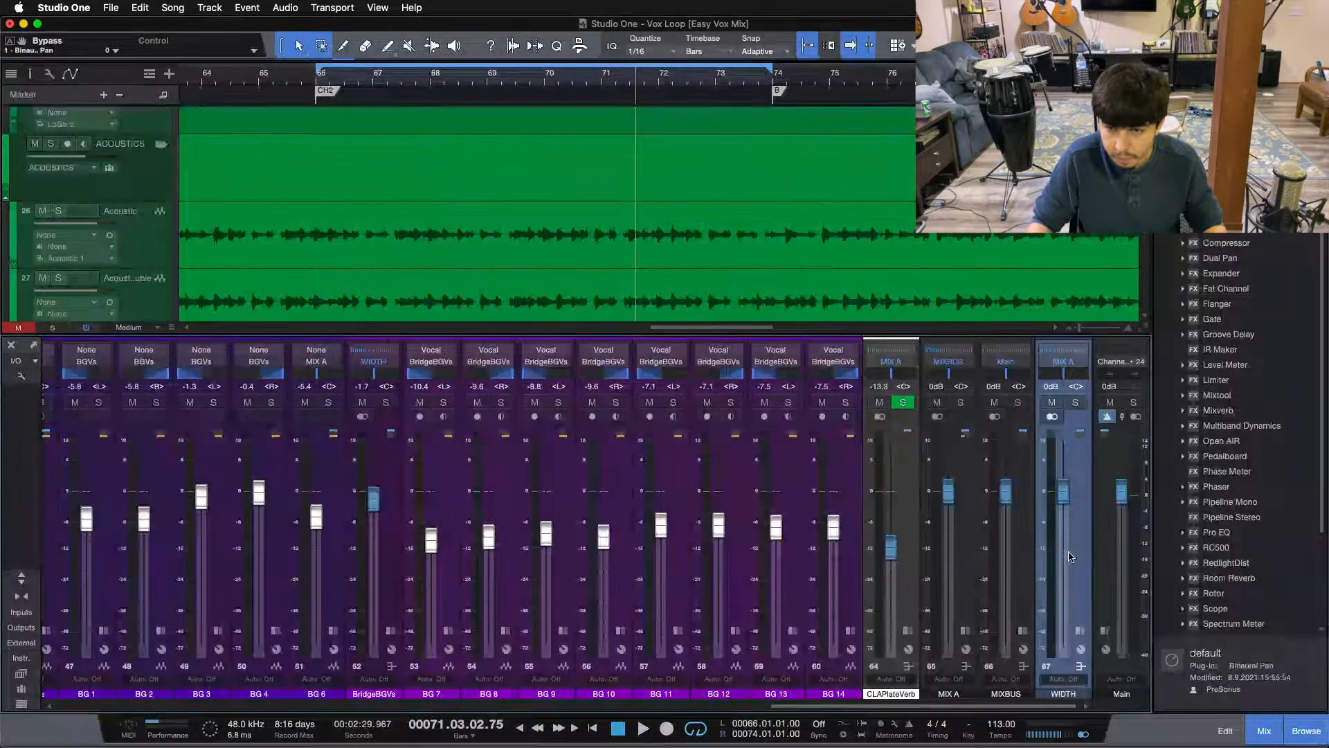
left_click_drag(923, 546, 923, 546)
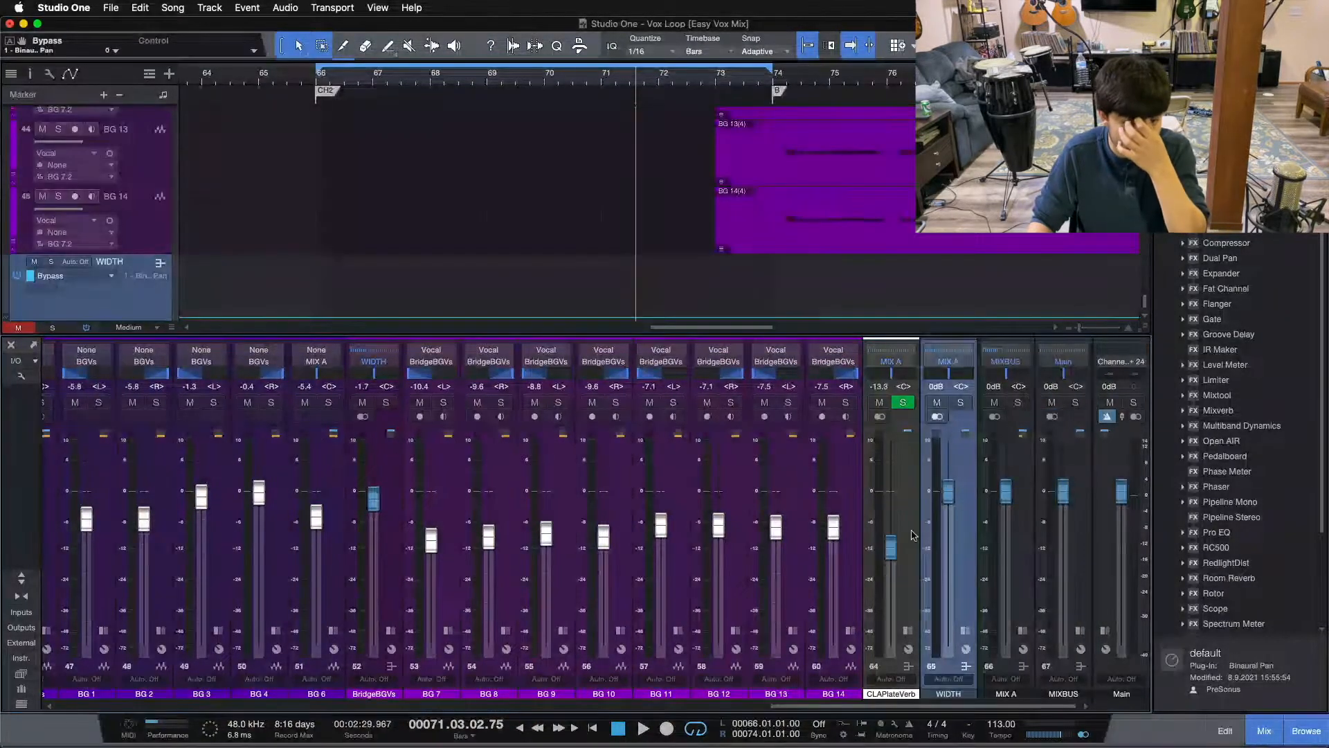
Step: Try raising the WIDTH track's Bypass automation across bars 66 to 74
key("F3")
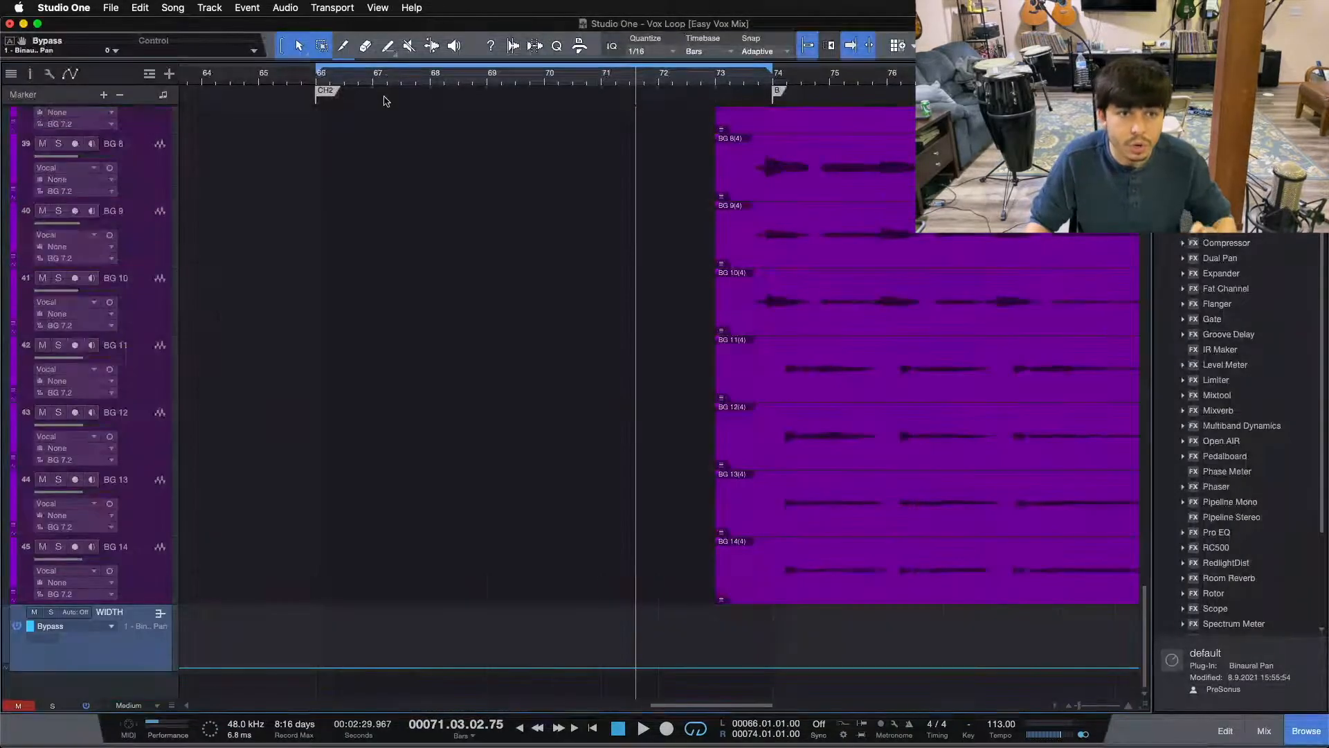
left_click_drag(562, 72, 686, 2)
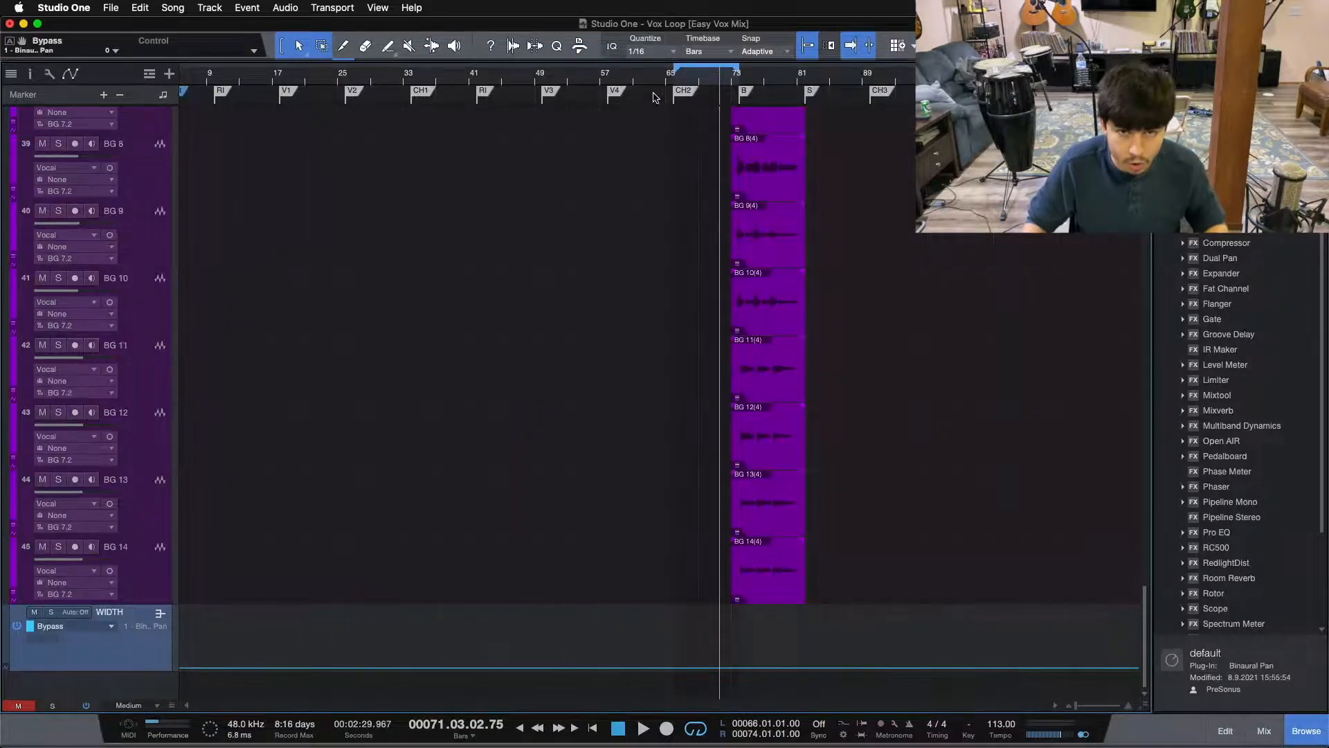
left_click_drag(723, 82, 750, 131)
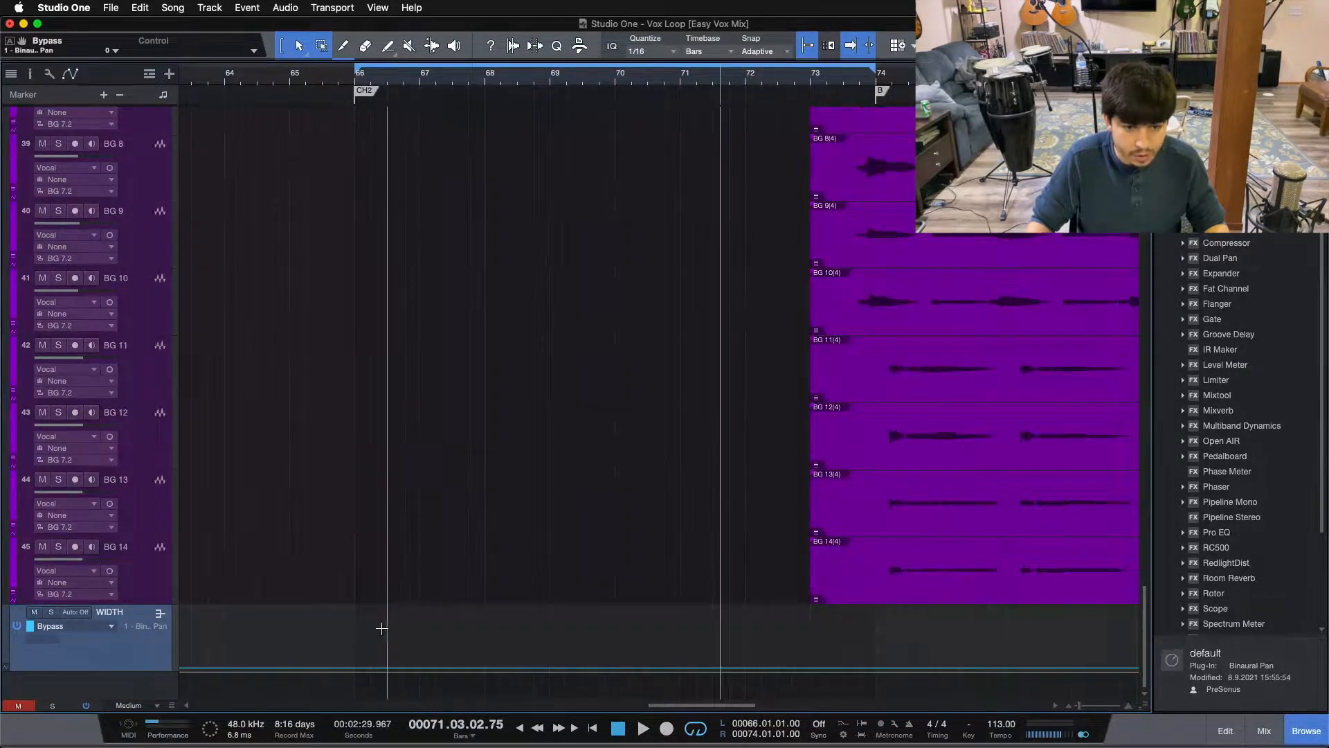
left_click_drag(358, 626, 877, 619)
left_click_drag(609, 612, 614, 536)
left_click(274, 67)
Step: Open the WIDTH bus's Binaural Pan and check its bypass state before and inside the chorus at bar 66
key("F3")
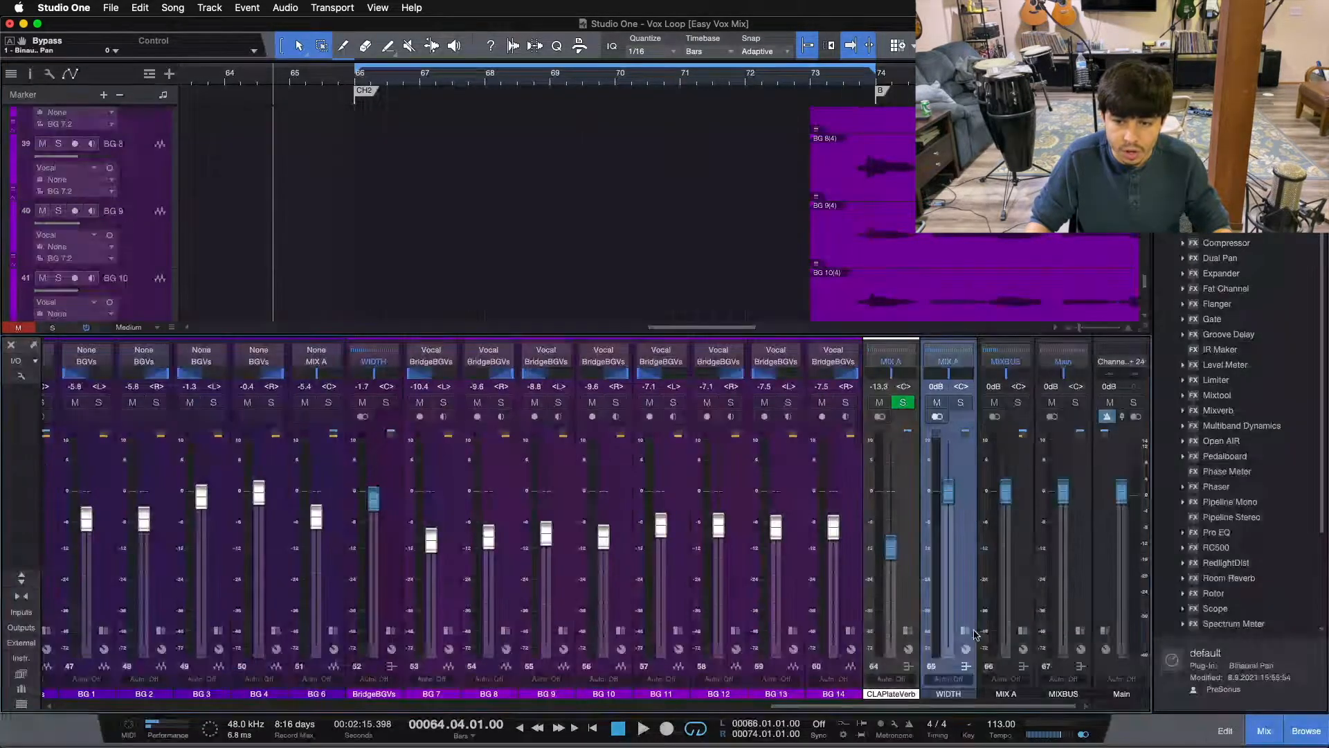
left_click(968, 631)
left_click(1007, 374)
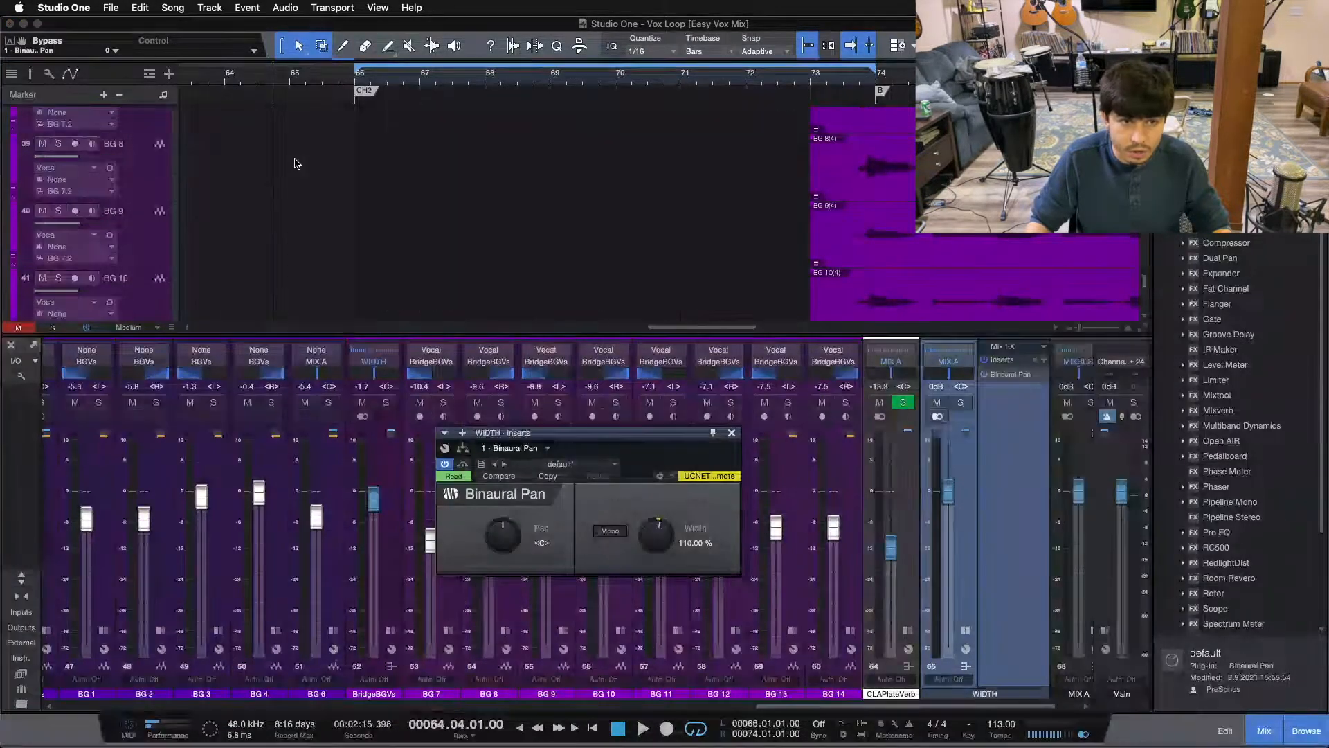
left_click(399, 84)
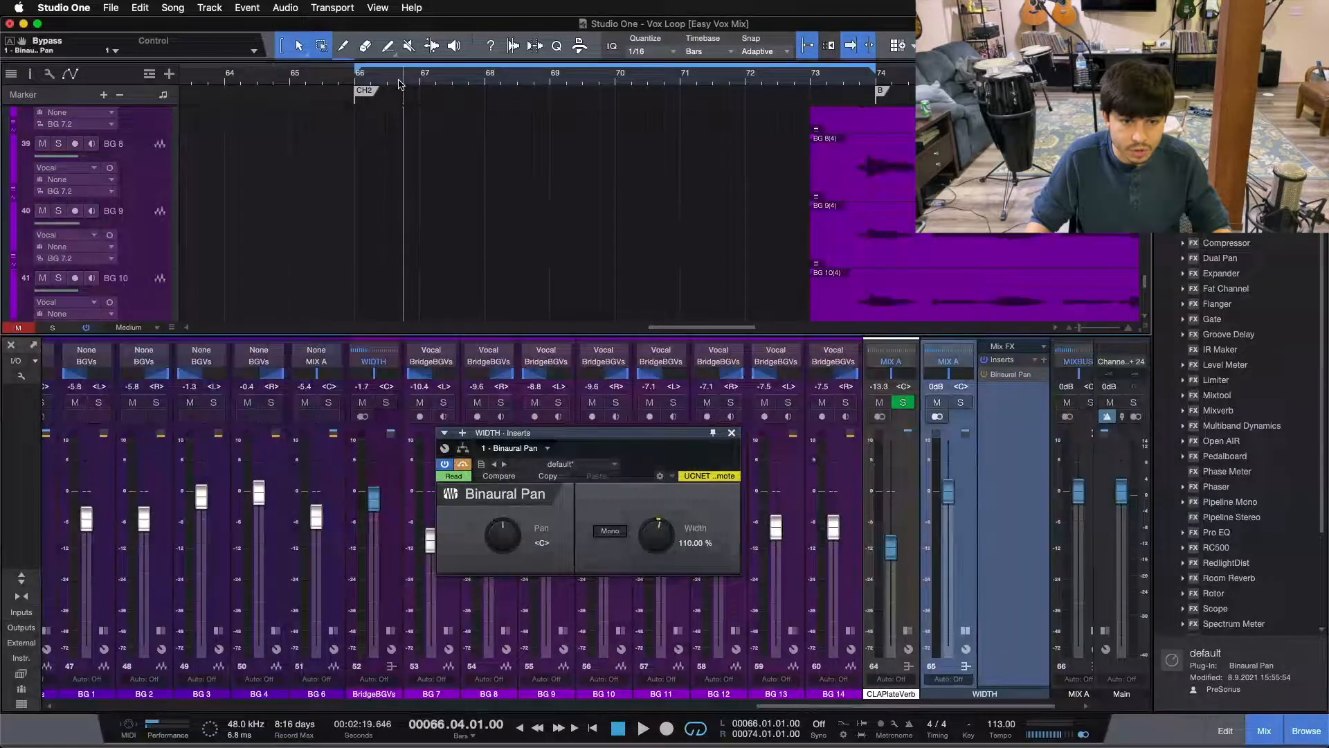
Step: Close the Binaural Pan window and delete the Bypass automation points drawn for bars 66 to 74
left_click(732, 432)
key("F3")
left_click_drag(337, 655, 1106, 644)
key("Delete")
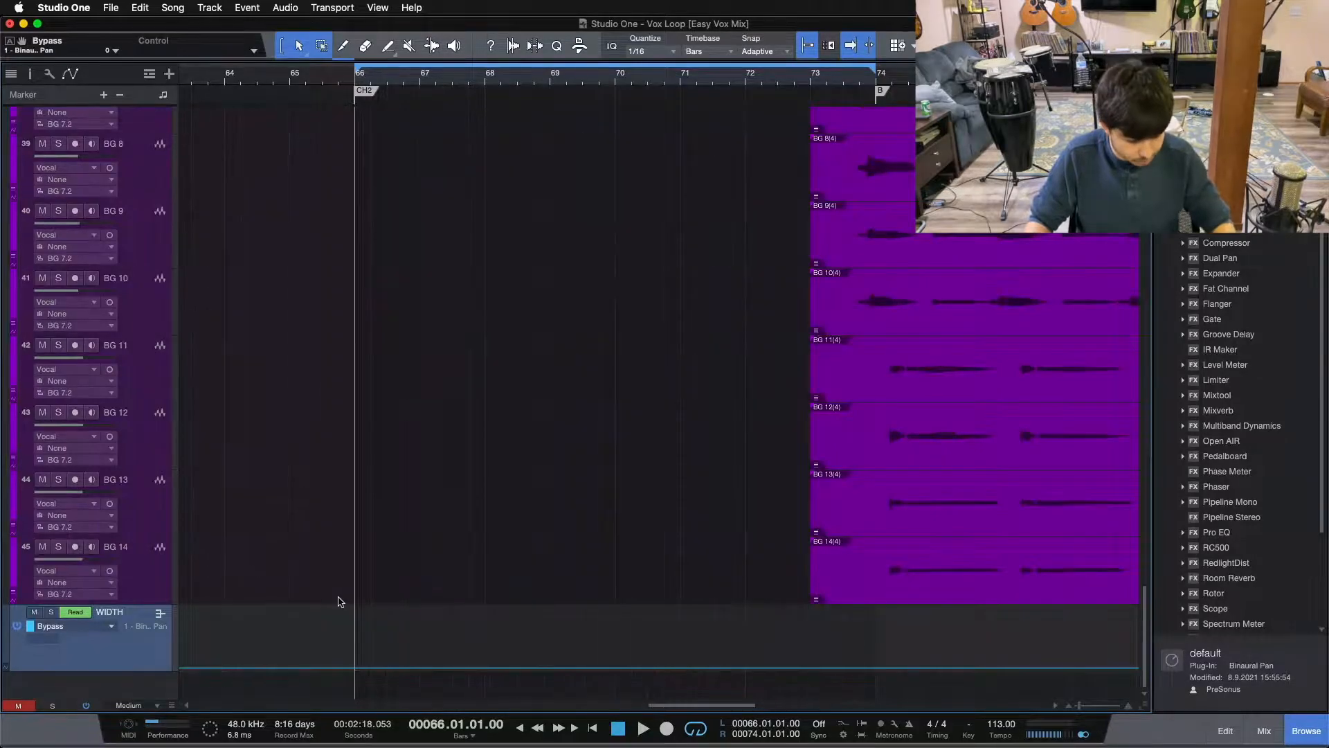
Step: Automate the WIDTH bus's Binaural Pan to be bypassed everywhere except bars 66 to 74, where Bypass is off
key("F3")
left_click(999, 376)
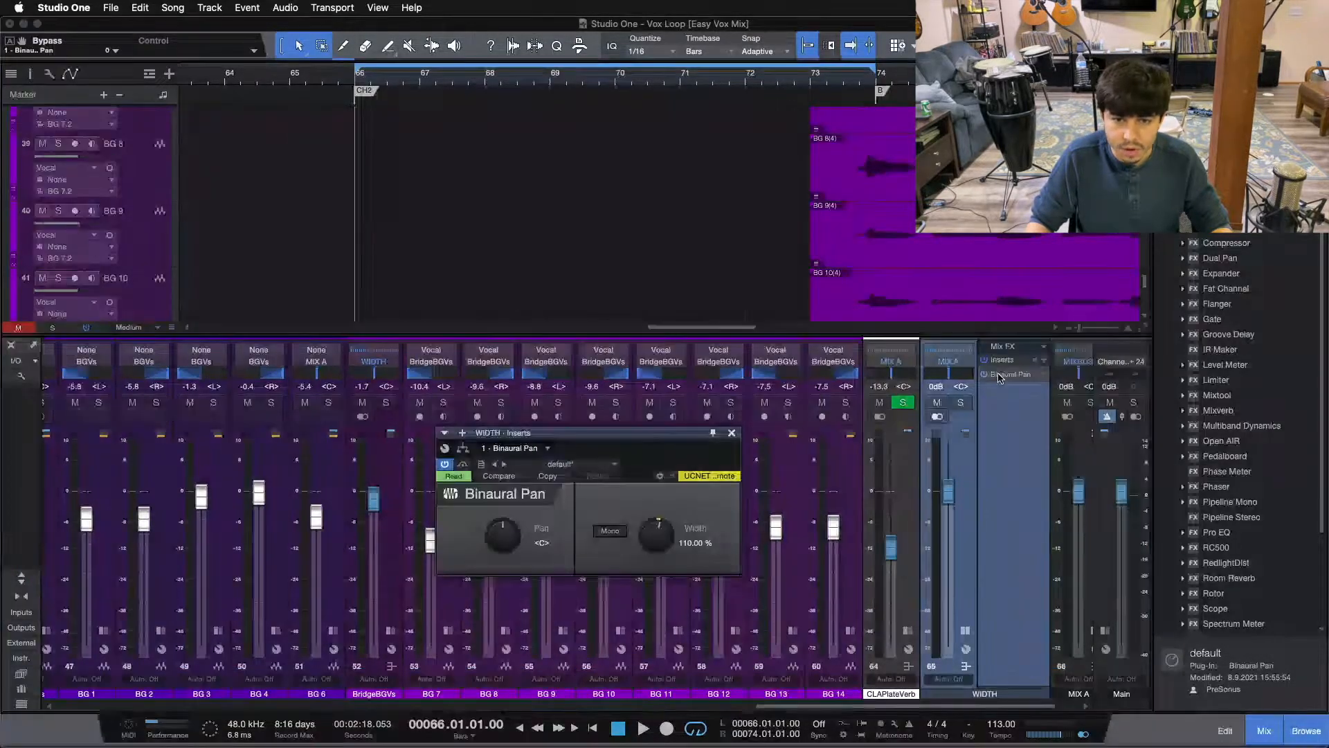
left_click(731, 433)
key("F3")
left_click_drag(356, 633, 876, 631)
left_click_drag(604, 617, 604, 669)
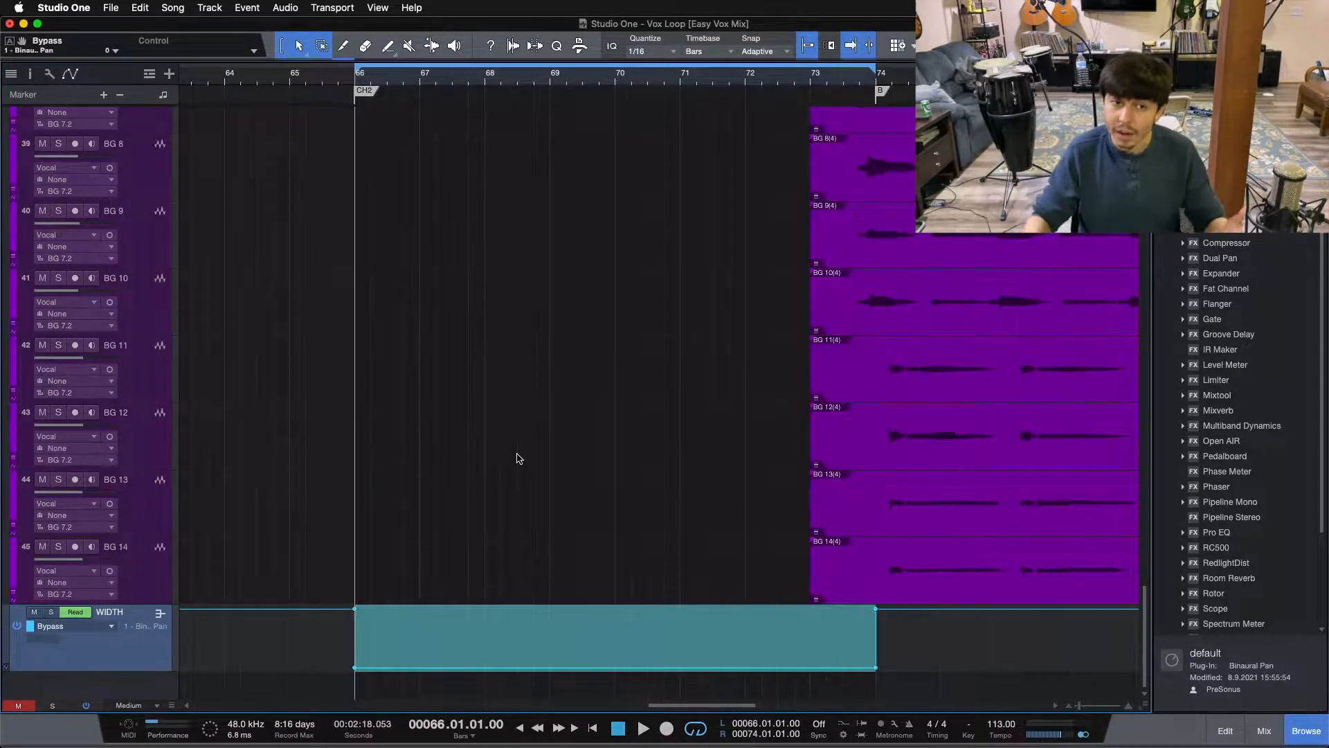
Step: Save the song and play from bar 62 into the chorus to hear the width automation
left_click_drag(336, 85, 540, 73)
left_click(235, 80)
left_click(385, 79)
left_click(393, 72)
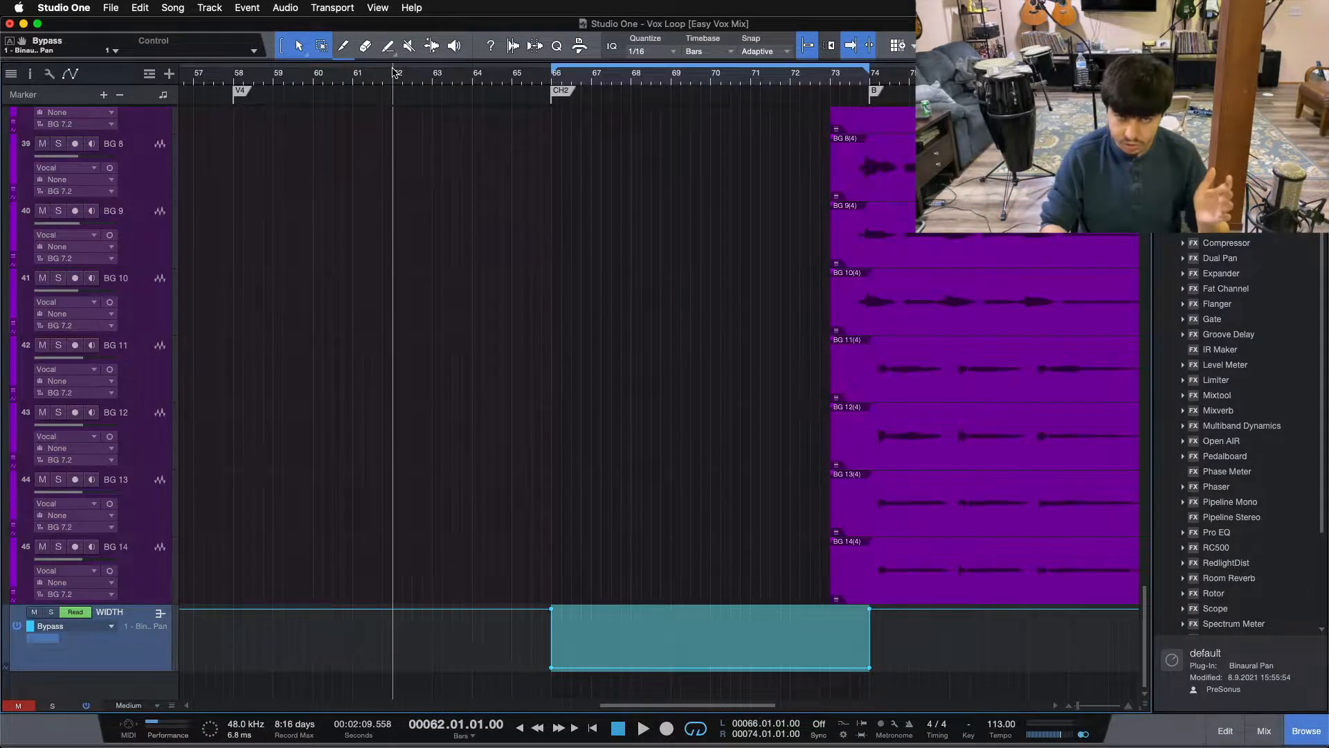
key("super+s")
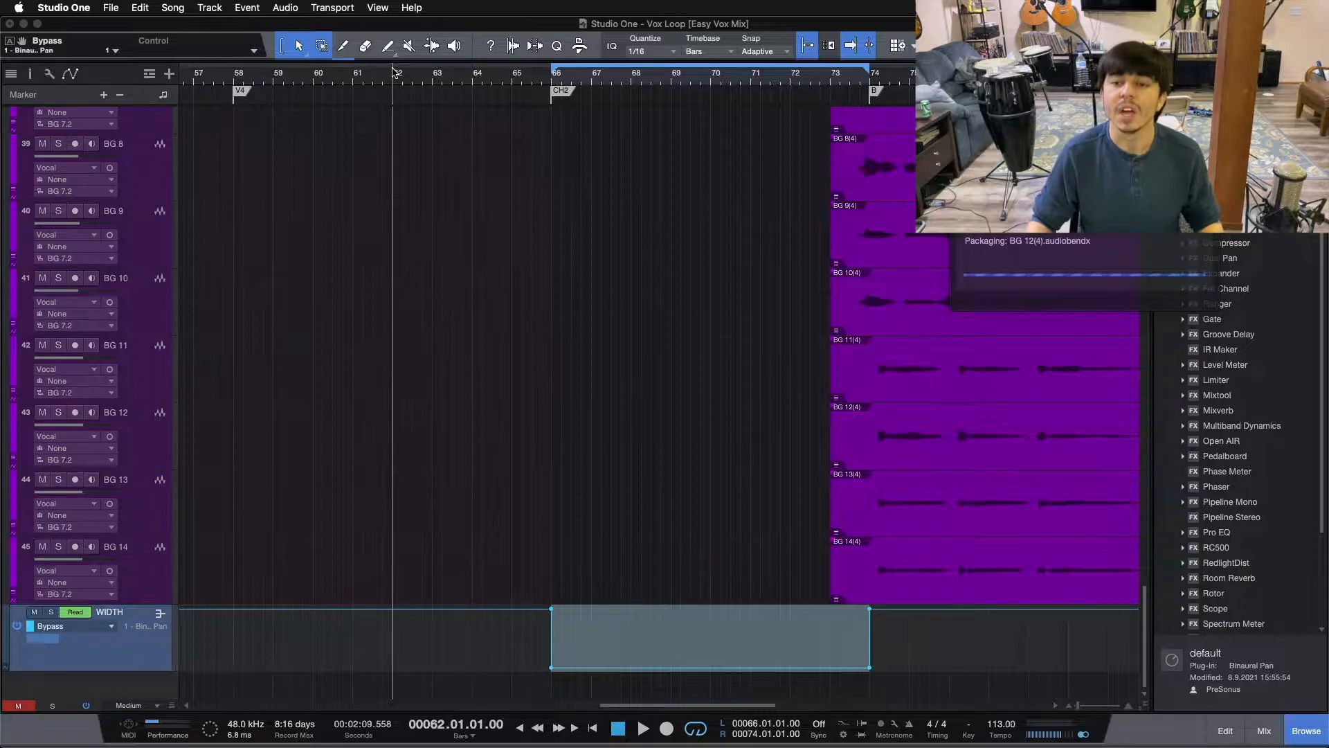
left_click(429, 73)
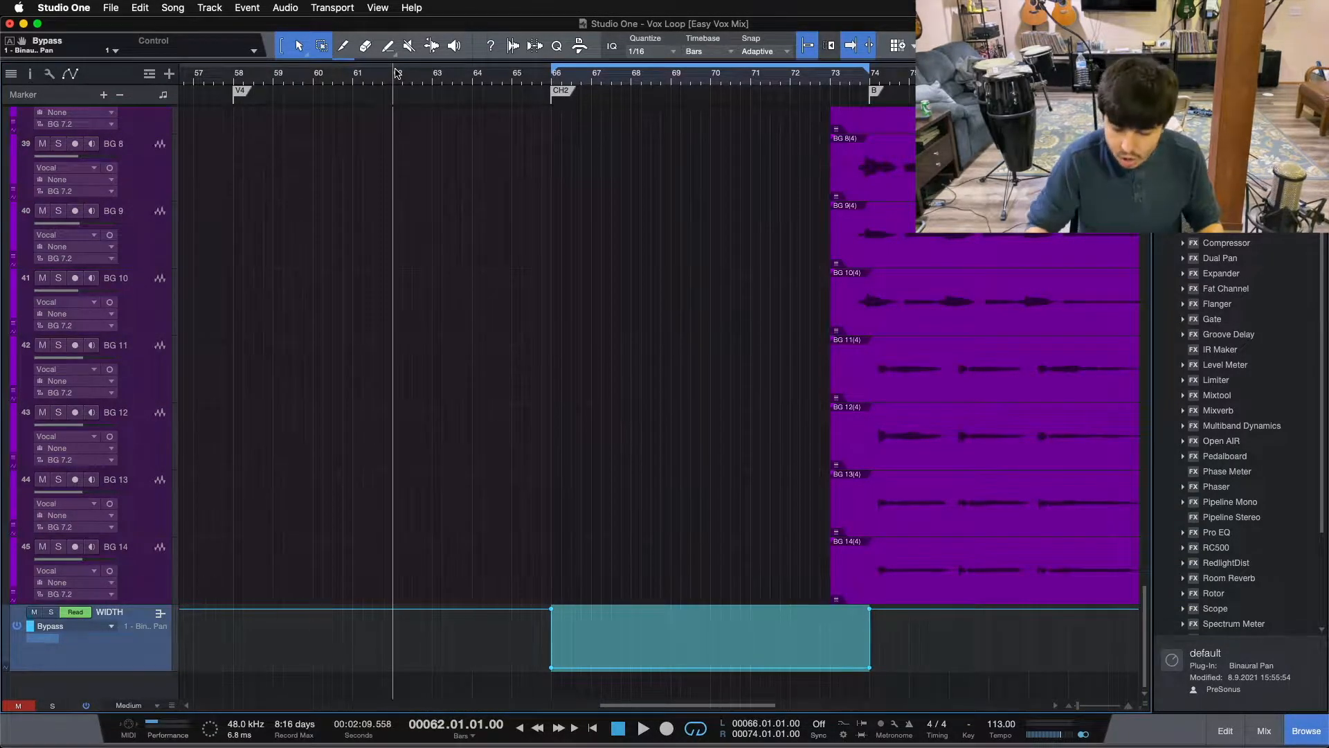
key("space")
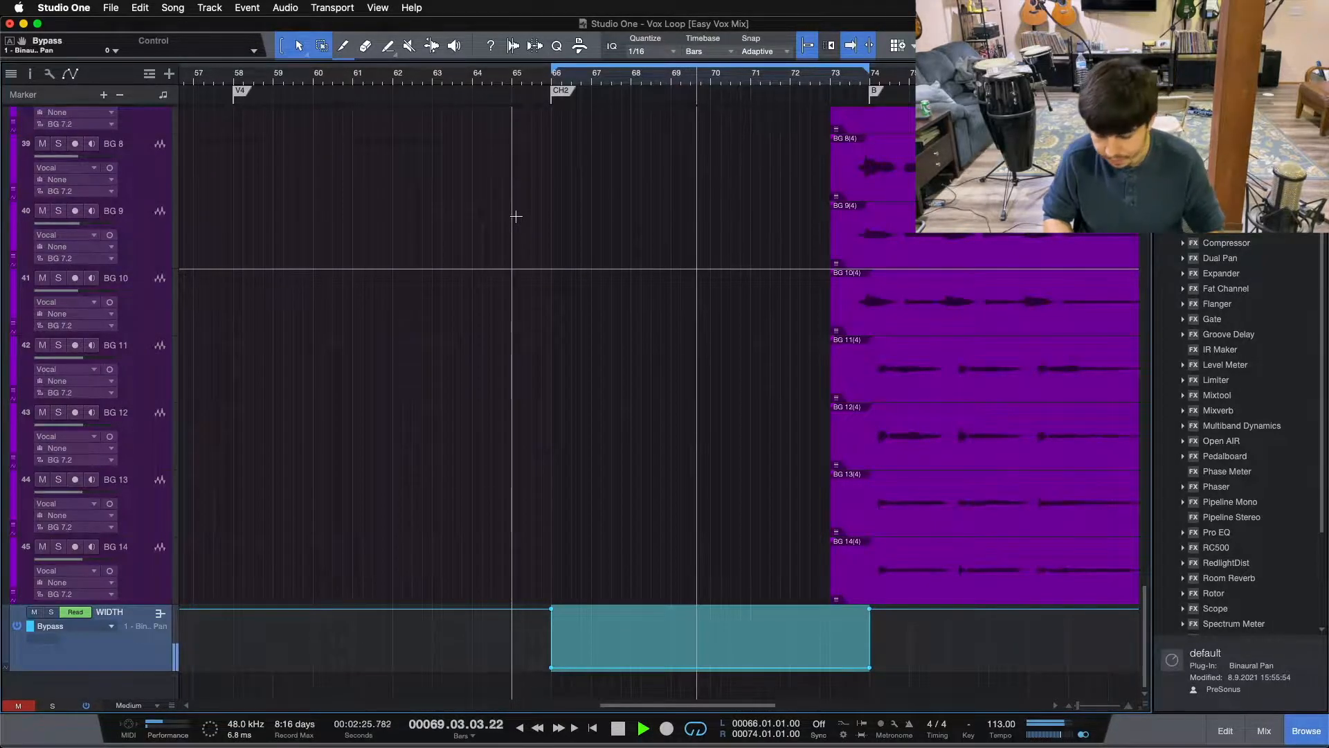
Step: Show the mixer and play from bar 62 into the chorus to hear the WIDTH bus's automated widening
key("space")
key("F3")
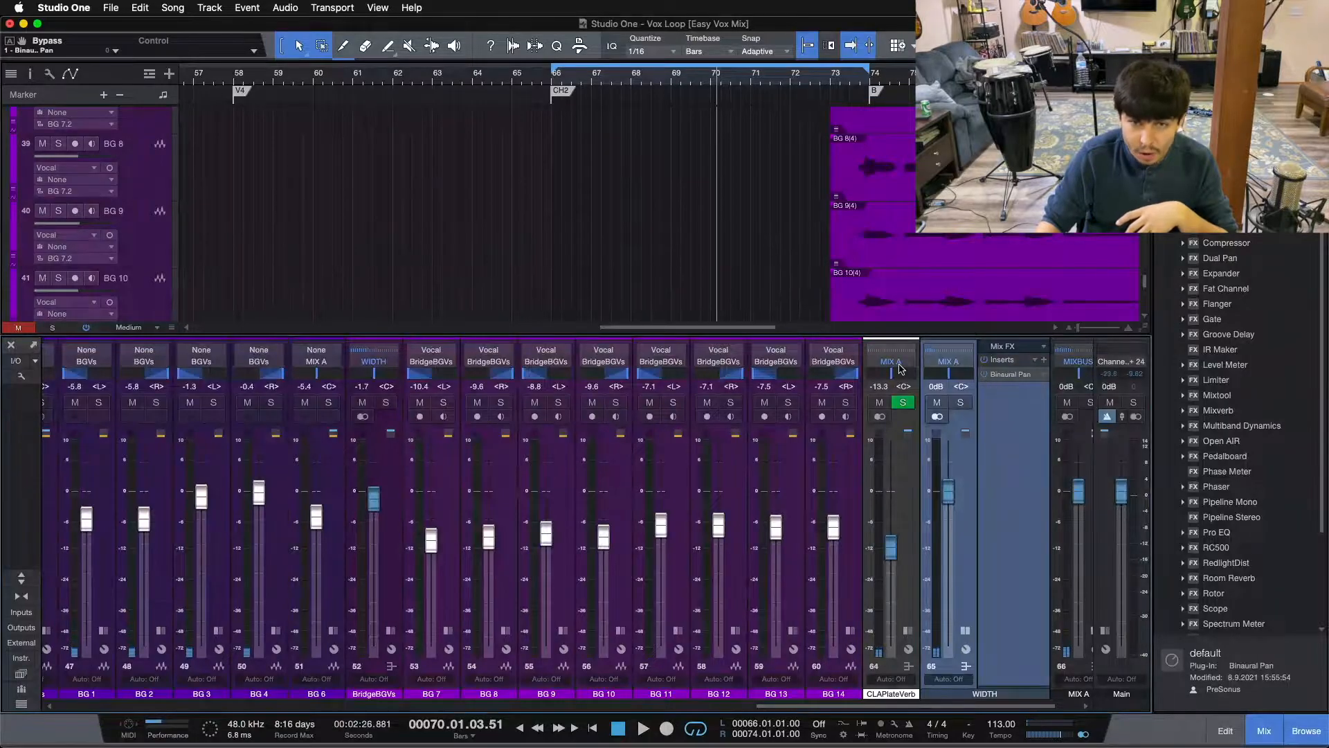
left_click(396, 76)
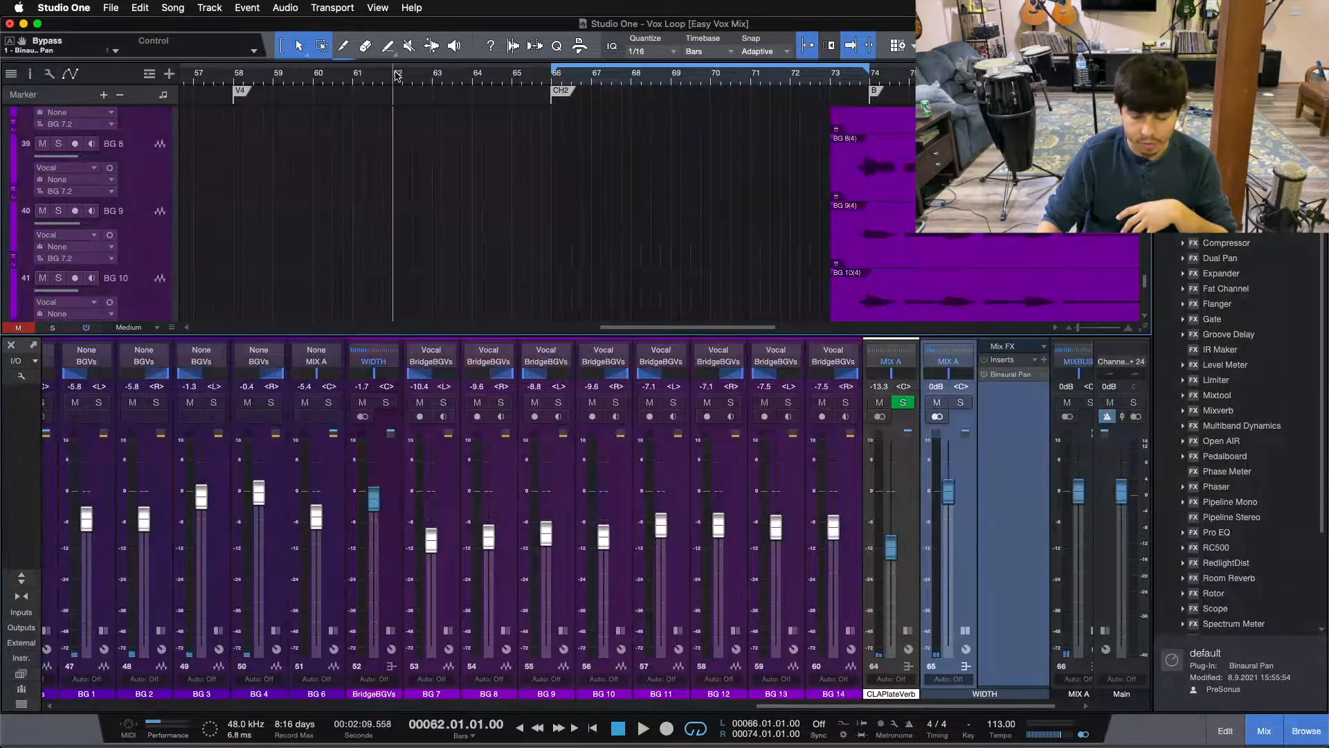
key("space")
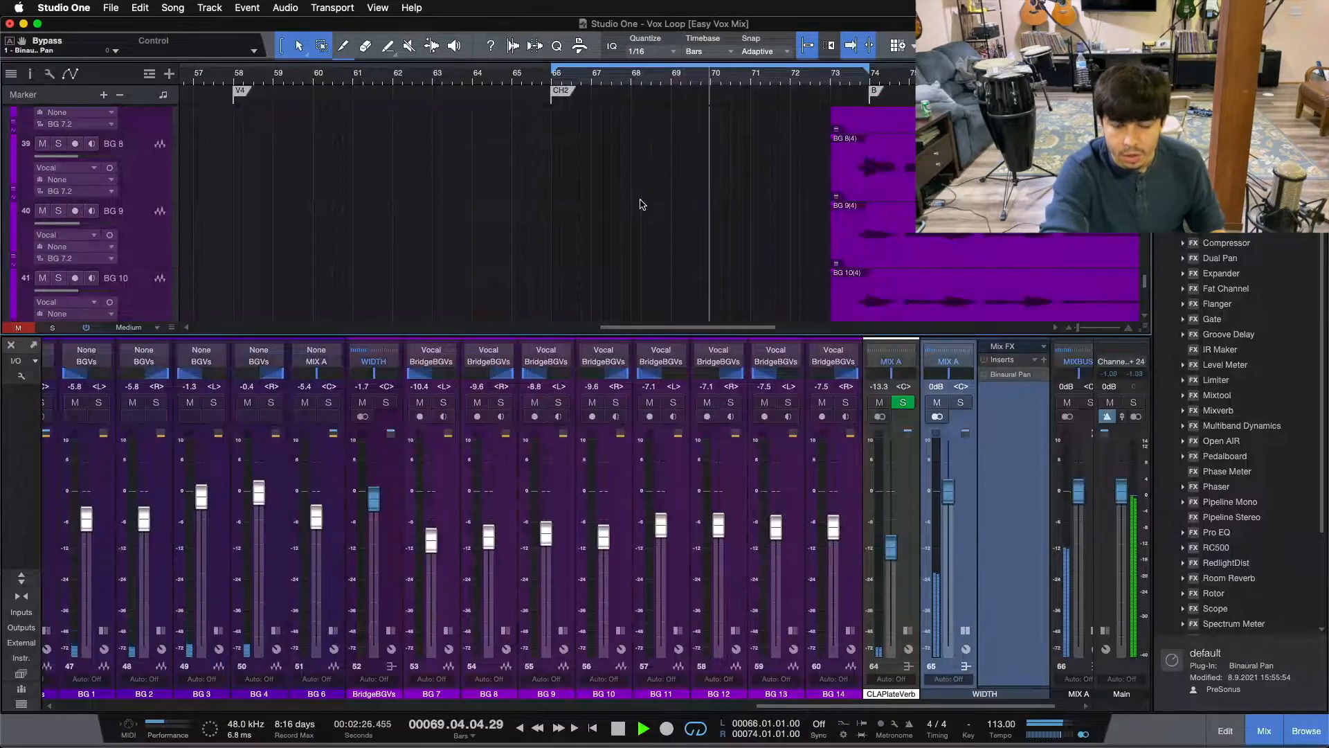
key("space")
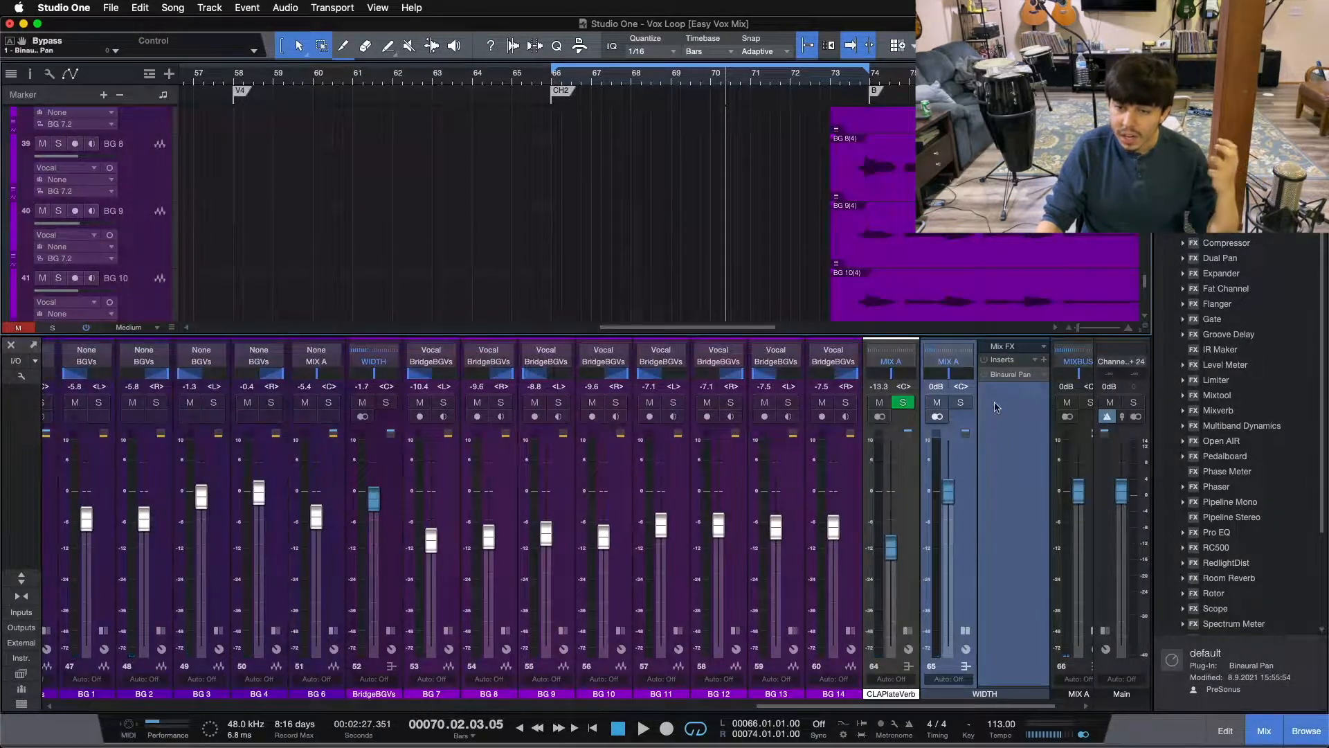
Step: Open the WIDTH bus's Binaural Pan and play from bar 62 to watch its bypass state change at the chorus
left_click(988, 376)
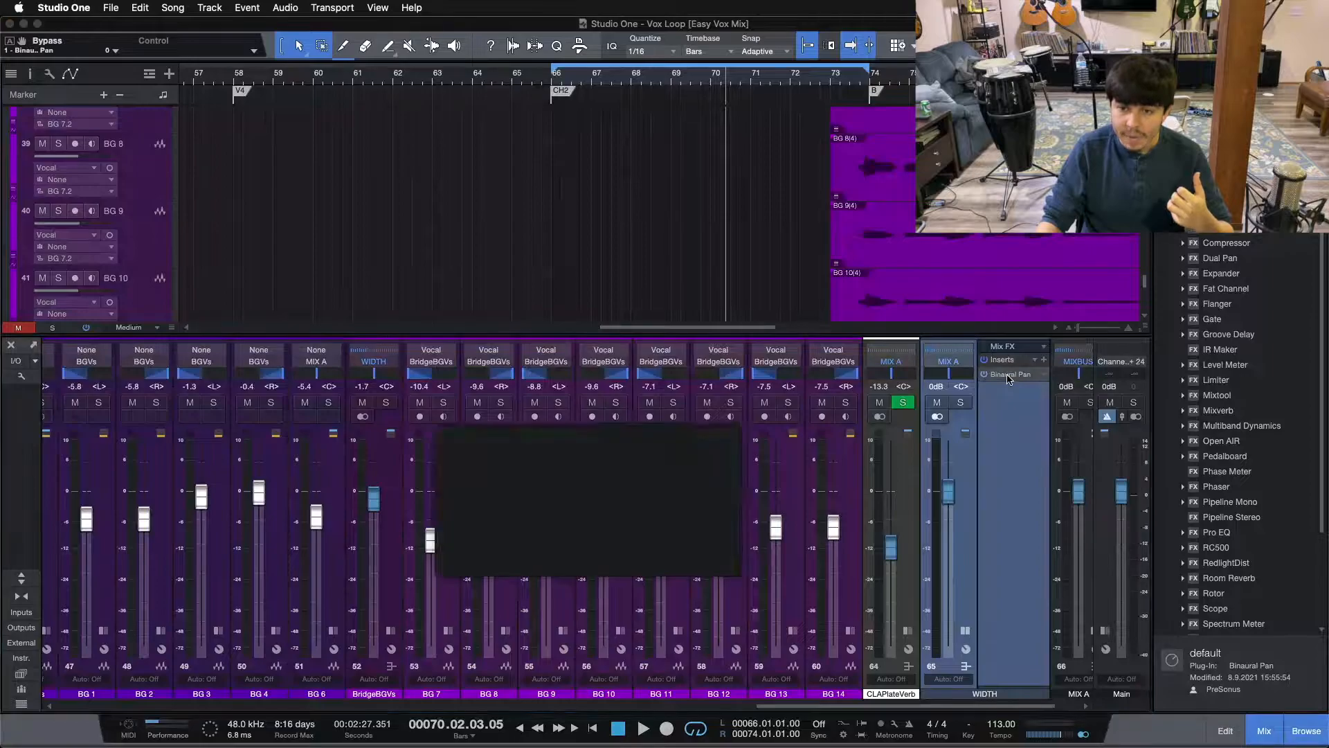
left_click(461, 69)
left_click(393, 74)
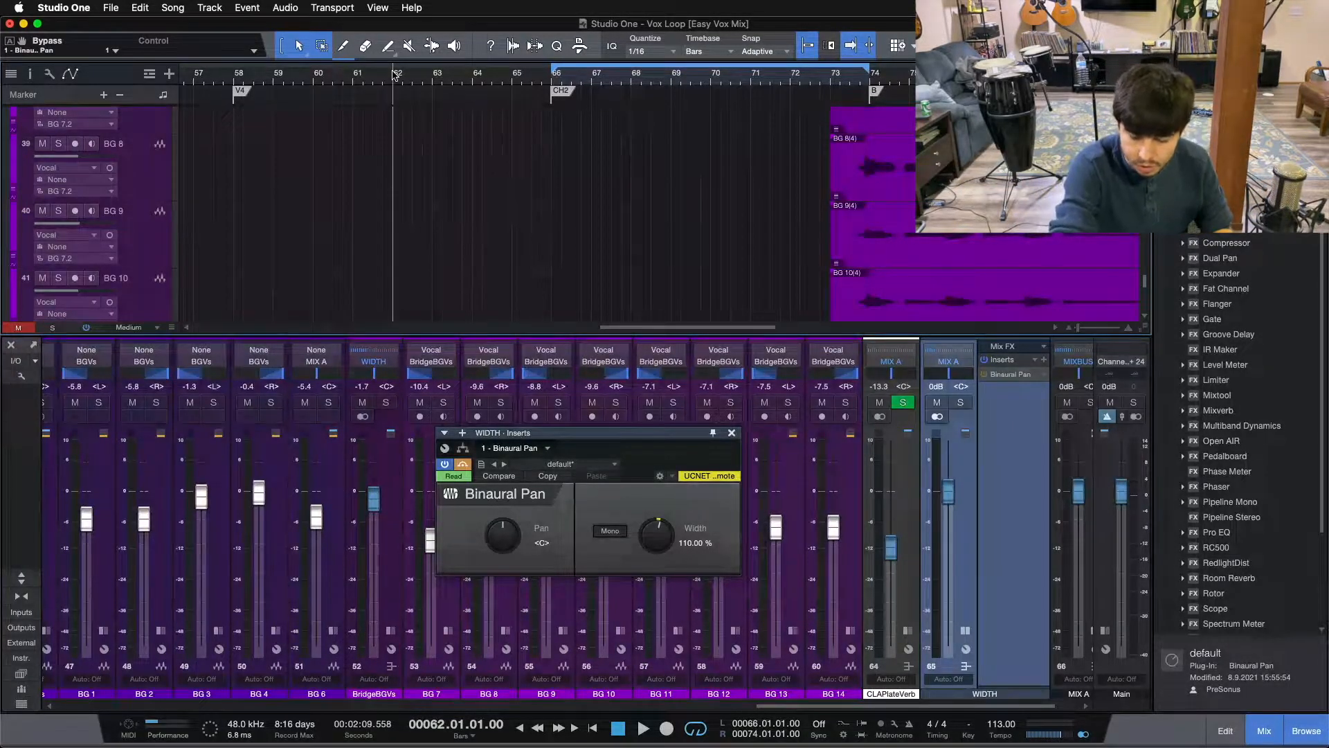
key("space")
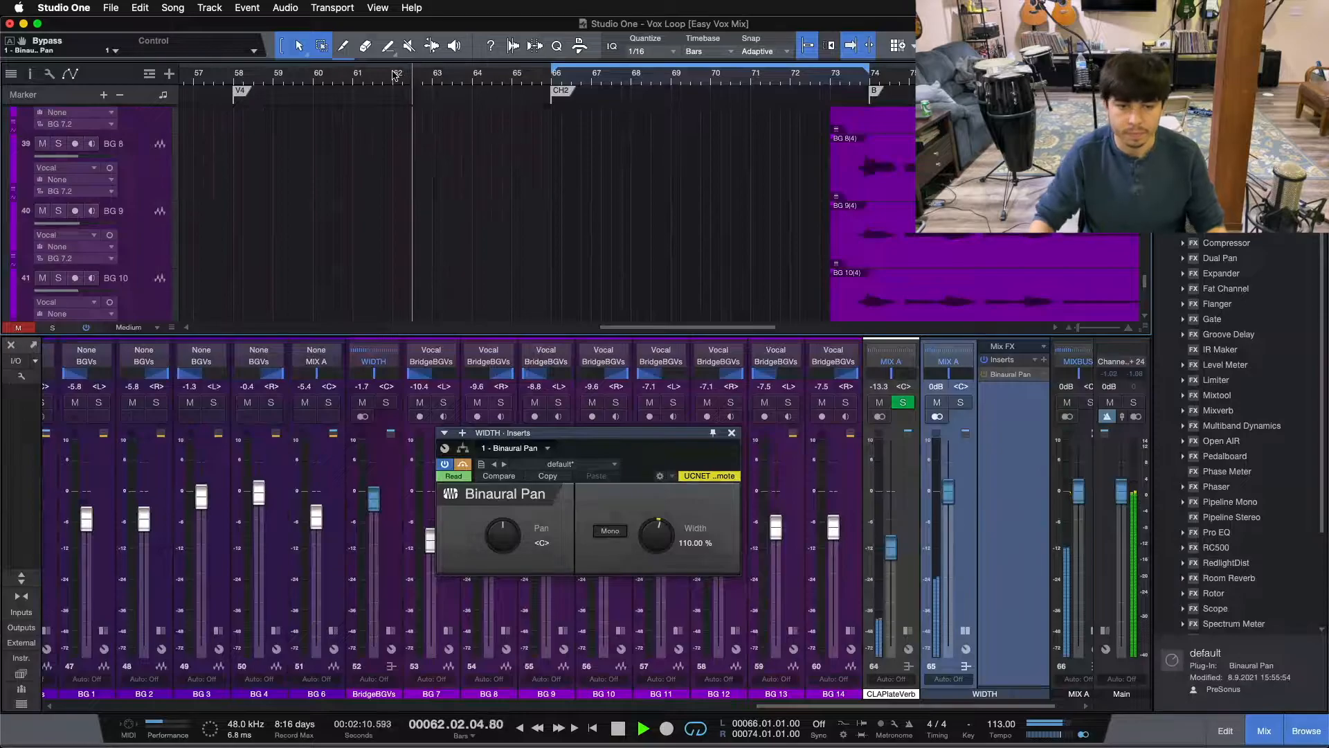
left_click_drag(650, 465, 719, 420)
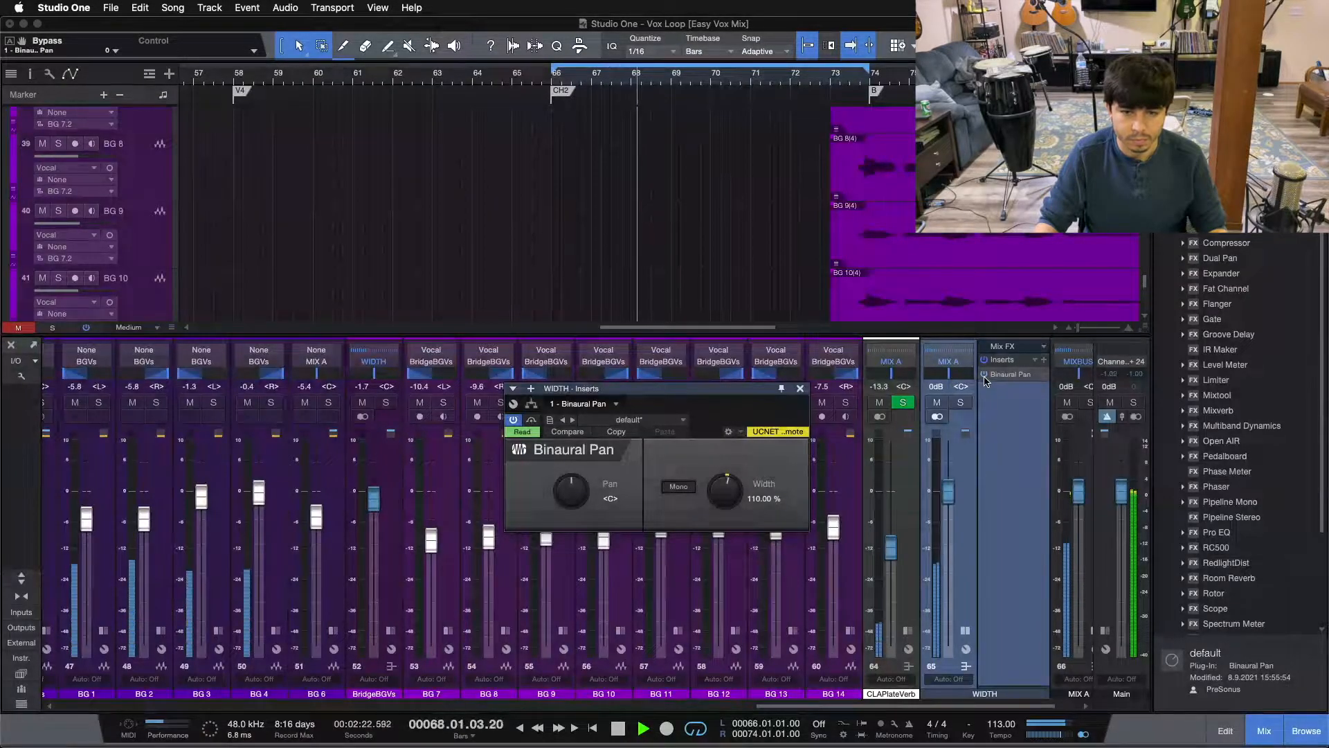
Step: Compare the chorus with the WIDTH bus's Binaural Pan switched off and on, and stop playback to review its Bypass automation
left_click(984, 375)
left_click(986, 377)
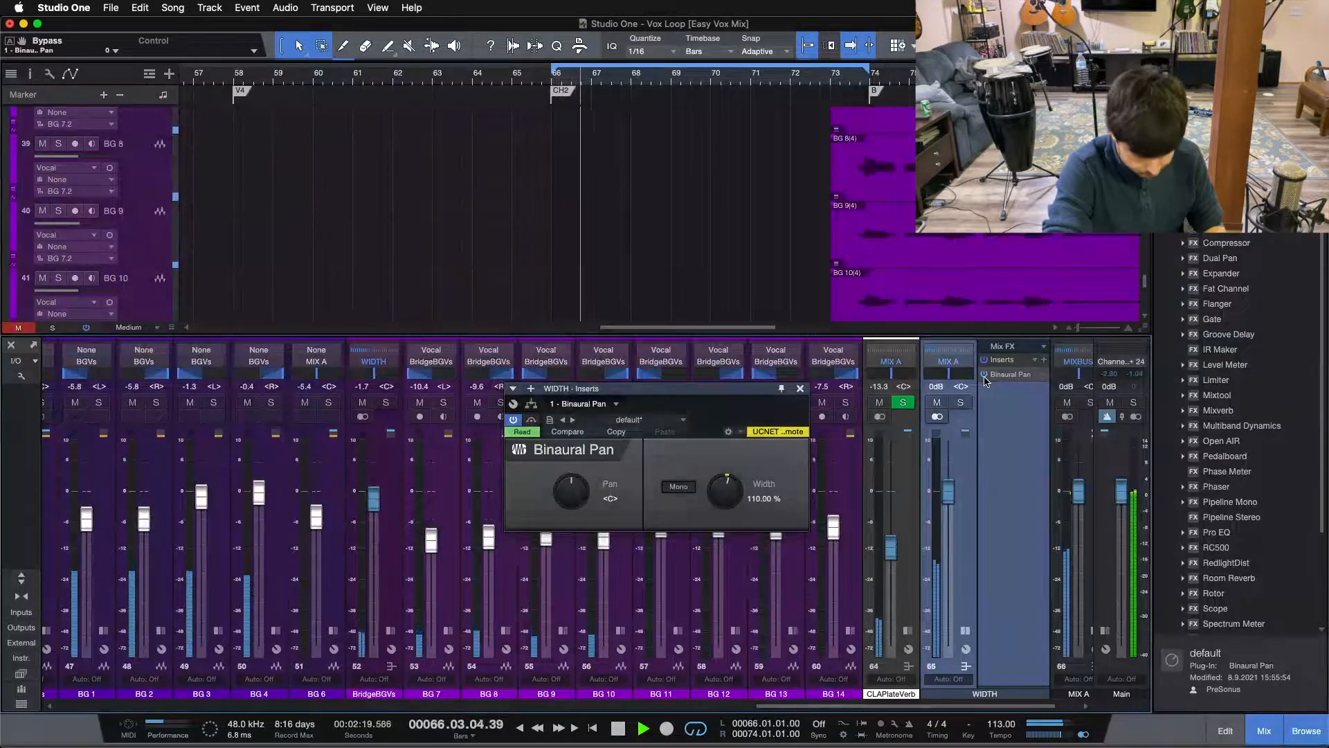
key("space")
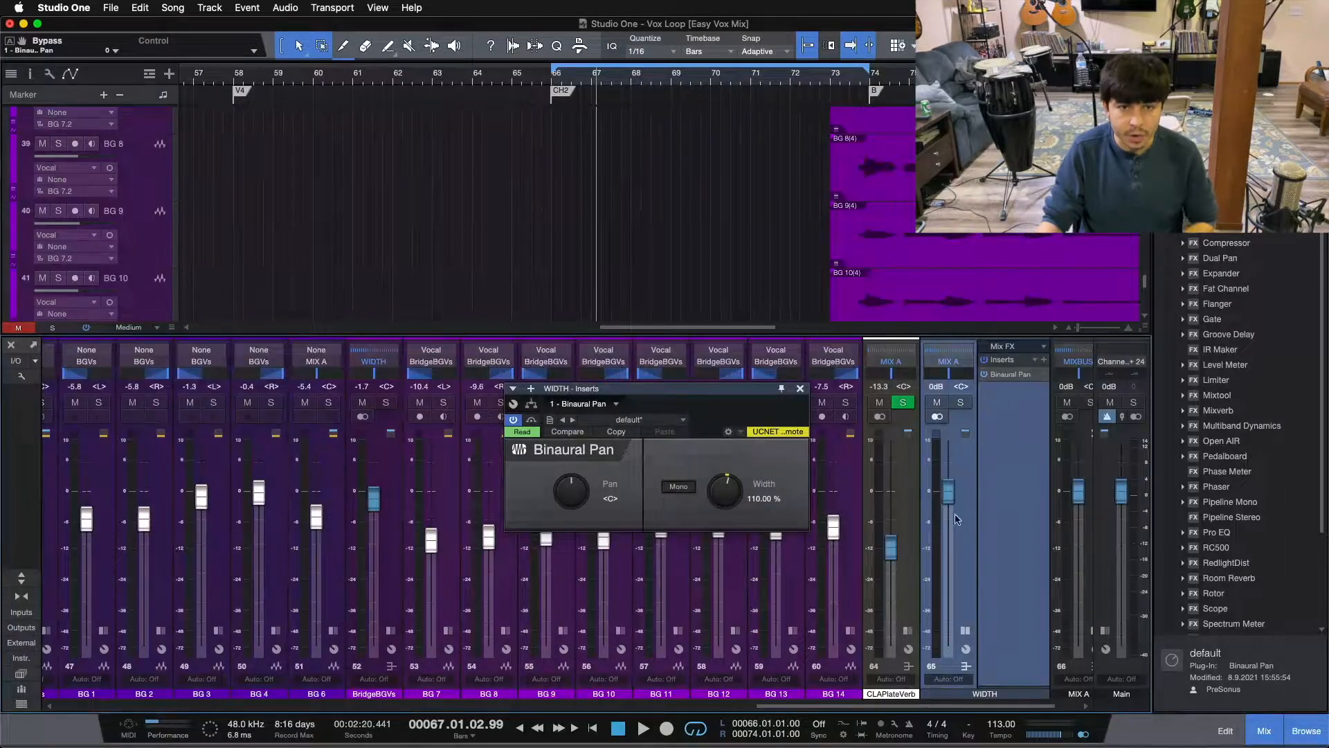
scroll(506, 133, "down", 8)
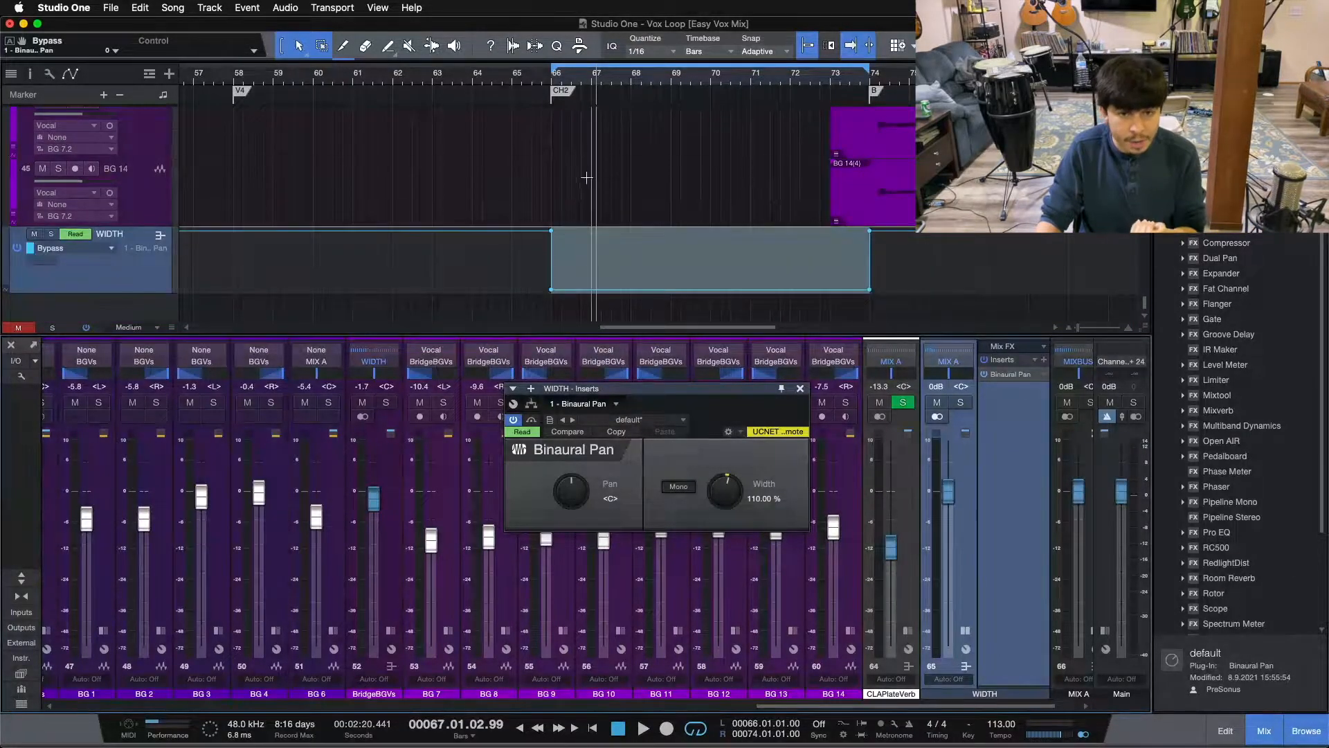